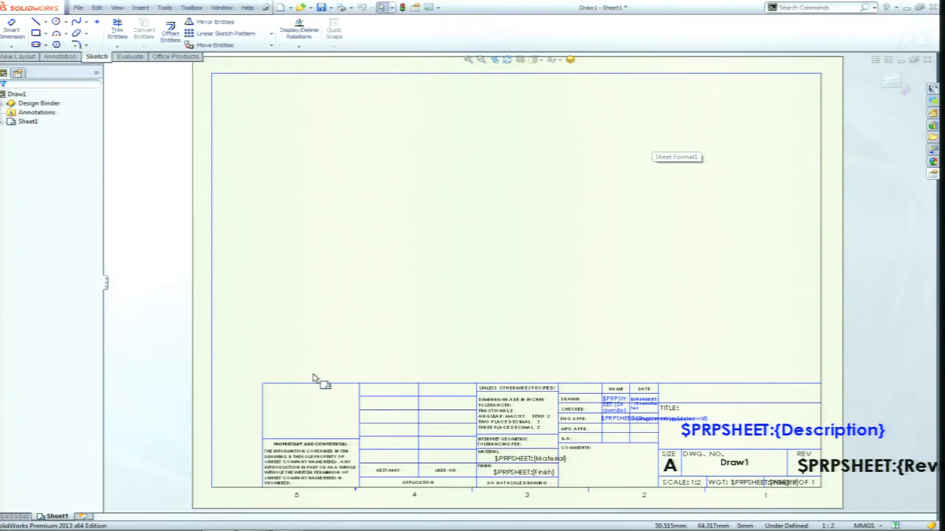
# Trim away the outline of the empty box above the PROPRIETARY AND CONFIDENTIAL block in the title block.
pyautogui.click(116, 31)
pyautogui.moveTo(330, 366)
pyautogui.mouseDown()
pyautogui.moveTo(316, 383)
pyautogui.moveTo(257, 407)
pyautogui.moveTo(265, 396)
pyautogui.mouseUp()
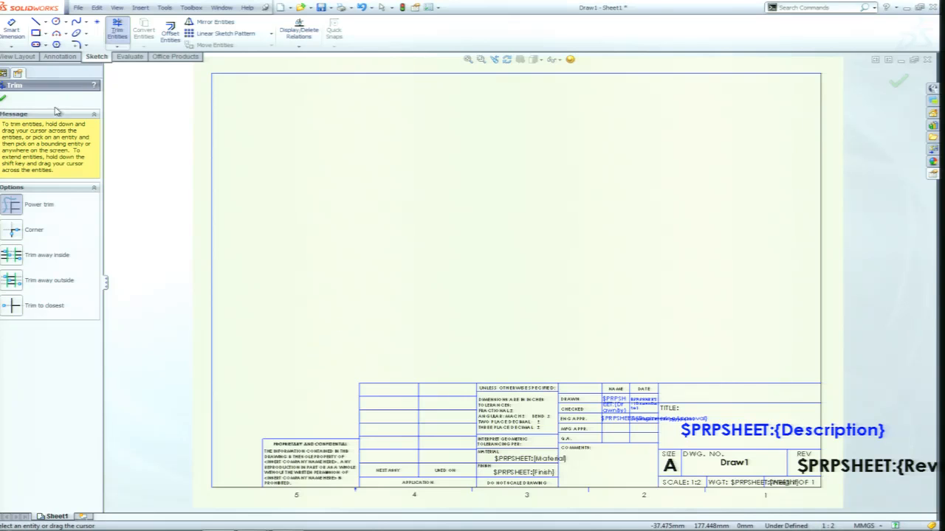
pyautogui.press('Escape')
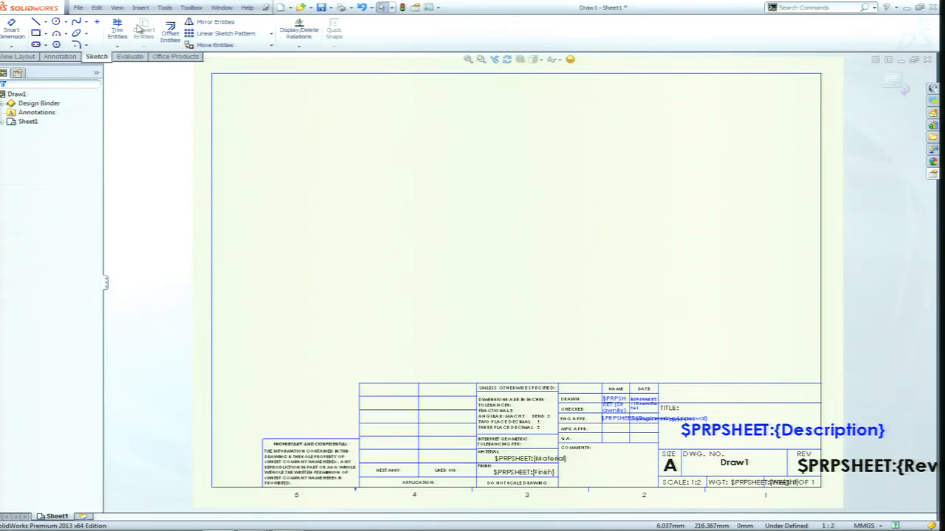
pyautogui.click(62, 57)
pyautogui.click(112, 30)
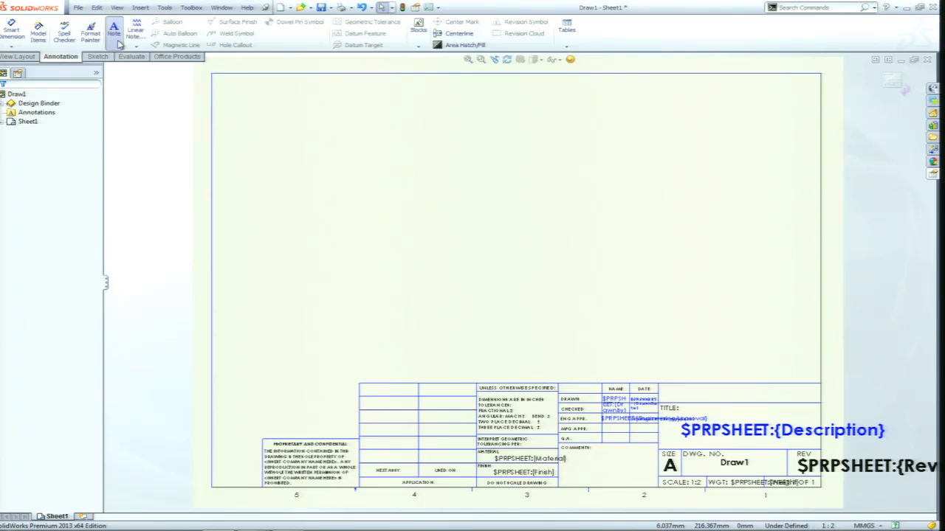
pyautogui.click(274, 393)
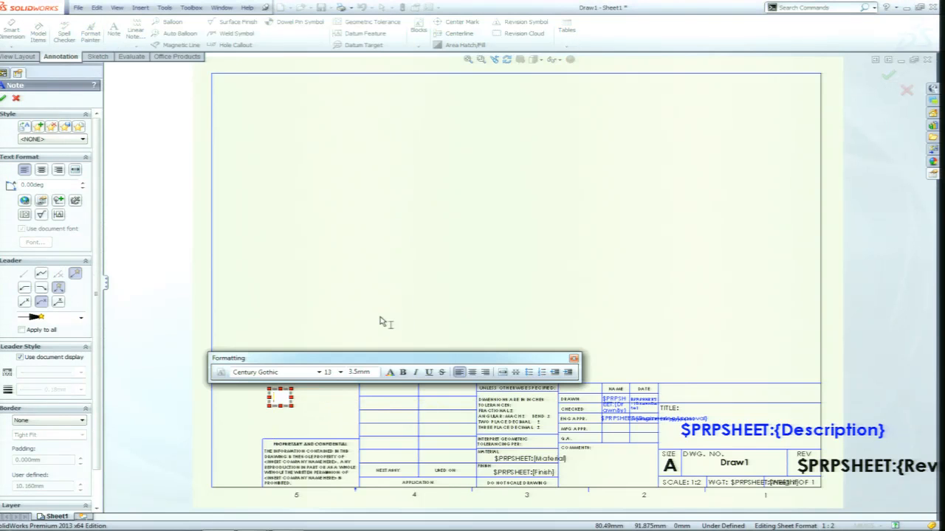
pyautogui.click(382, 322)
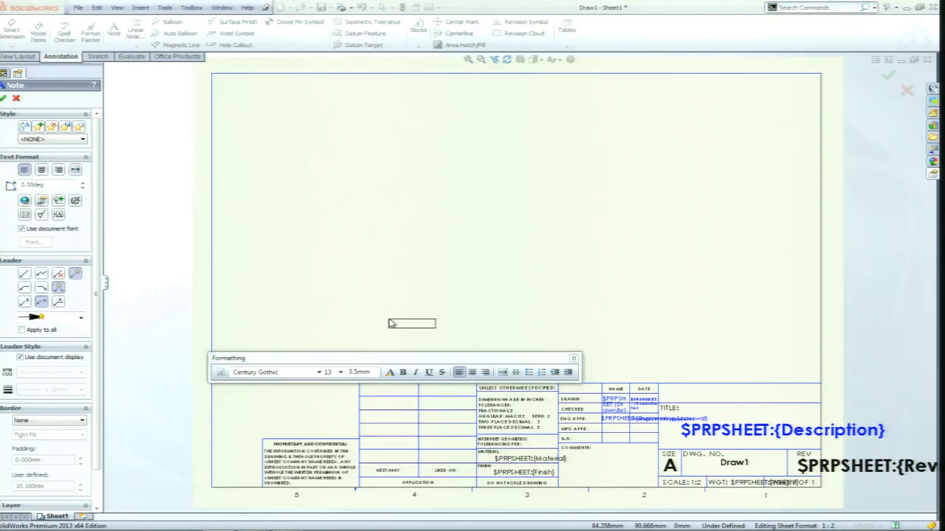
pyautogui.press('Escape')
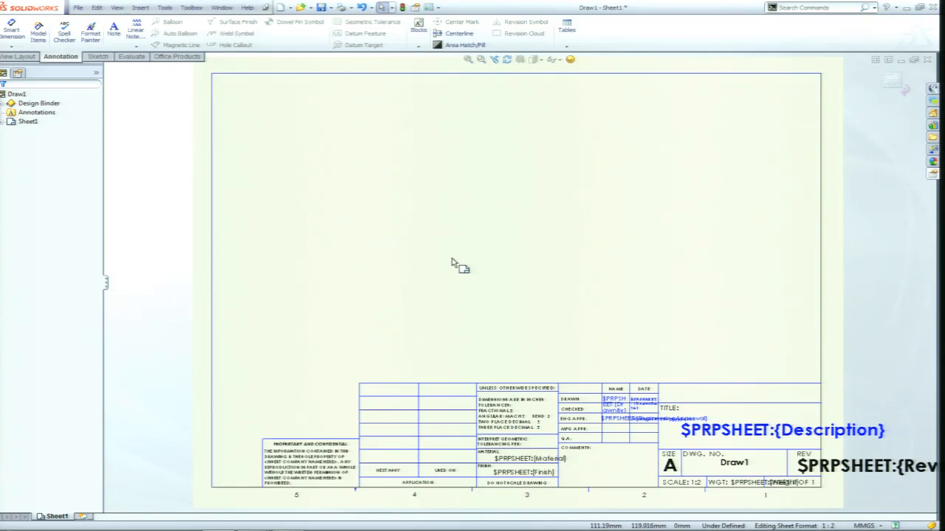
# Leave the sheet format and return to editing the drawing sheet.
pyautogui.rightClick(545, 217)
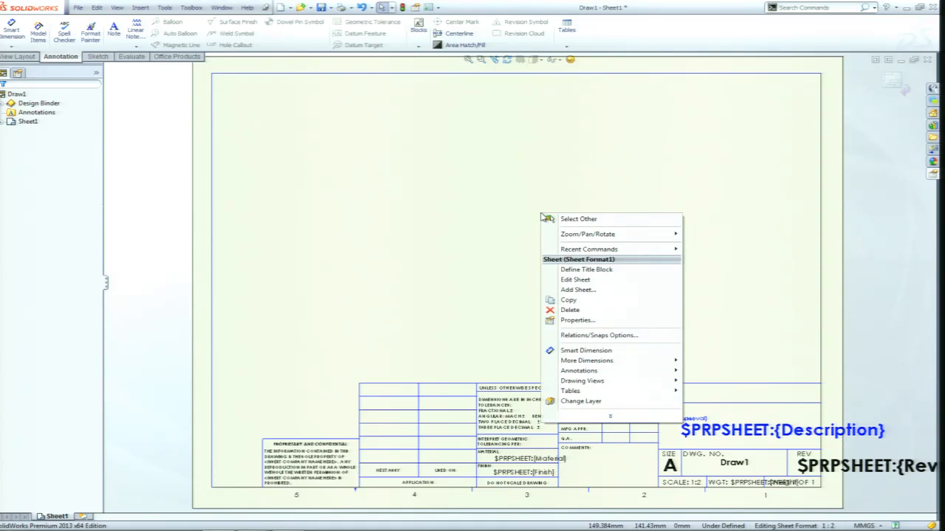
pyautogui.click(499, 213)
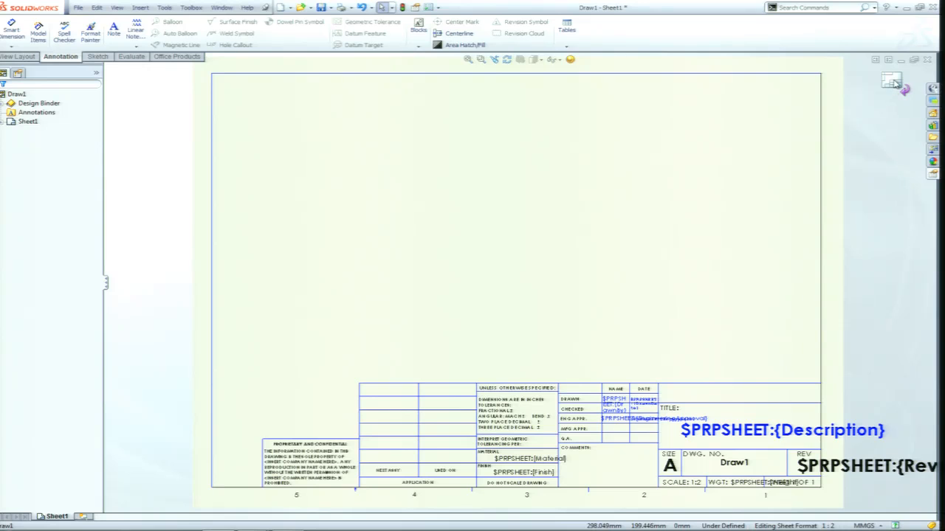
pyautogui.rightClick(549, 208)
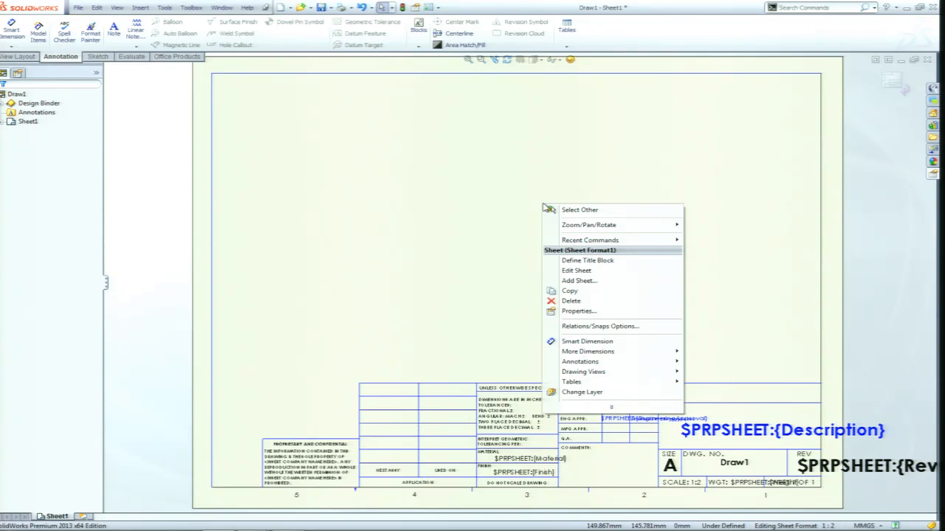
pyautogui.click(577, 271)
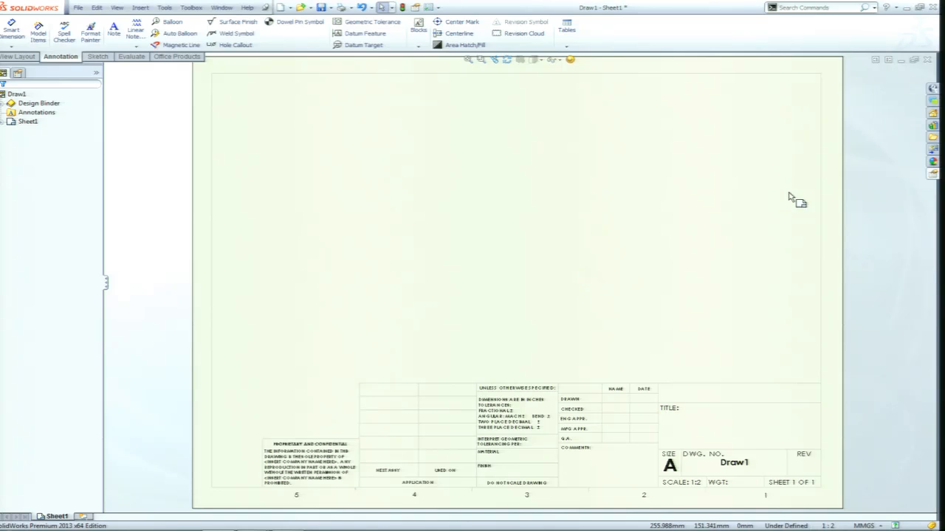
# Reopen the sheet format for editing and switch back to the drawing sheet.
pyautogui.click(694, 461)
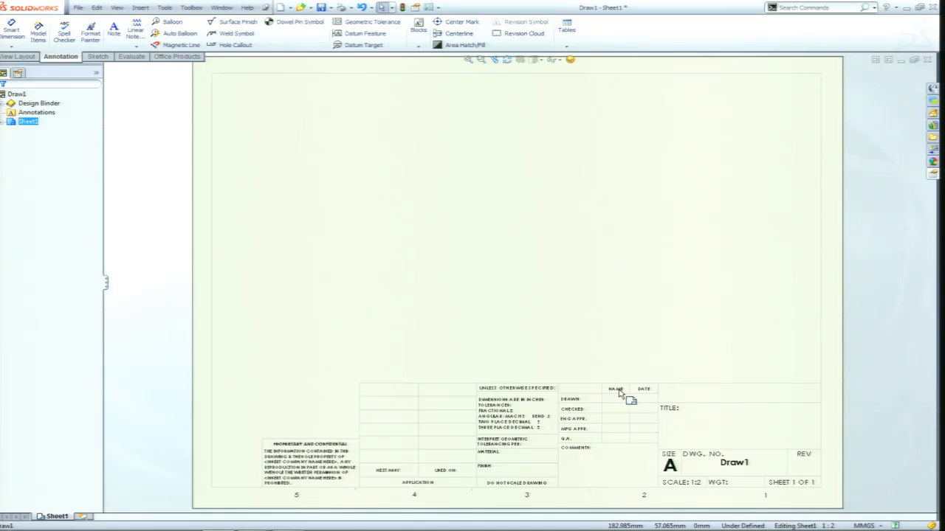
pyautogui.rightClick(524, 292)
pyautogui.click(565, 350)
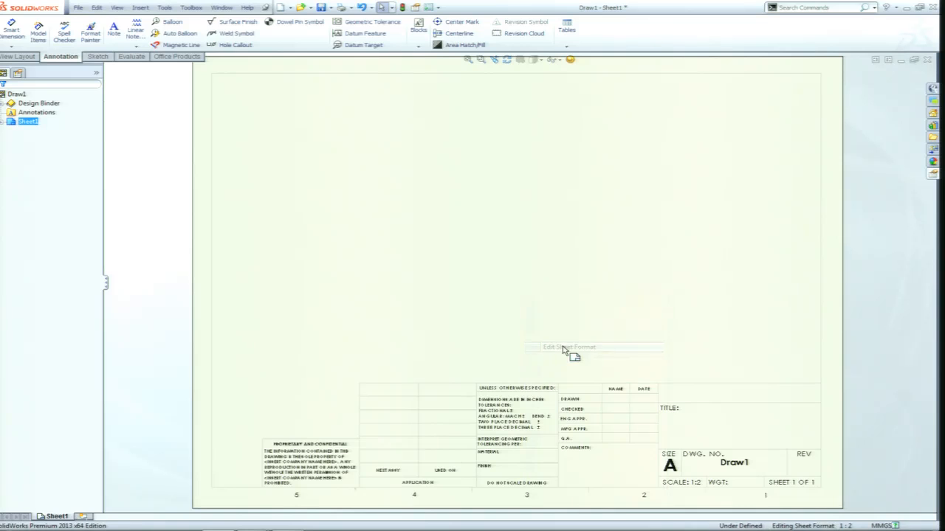
pyautogui.doubleClick(669, 411)
pyautogui.click(664, 286)
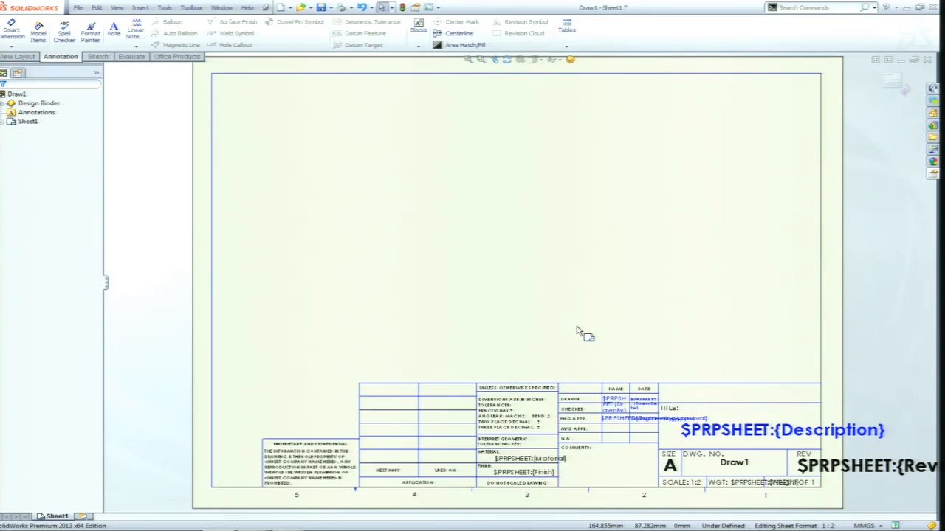
pyautogui.rightClick(590, 227)
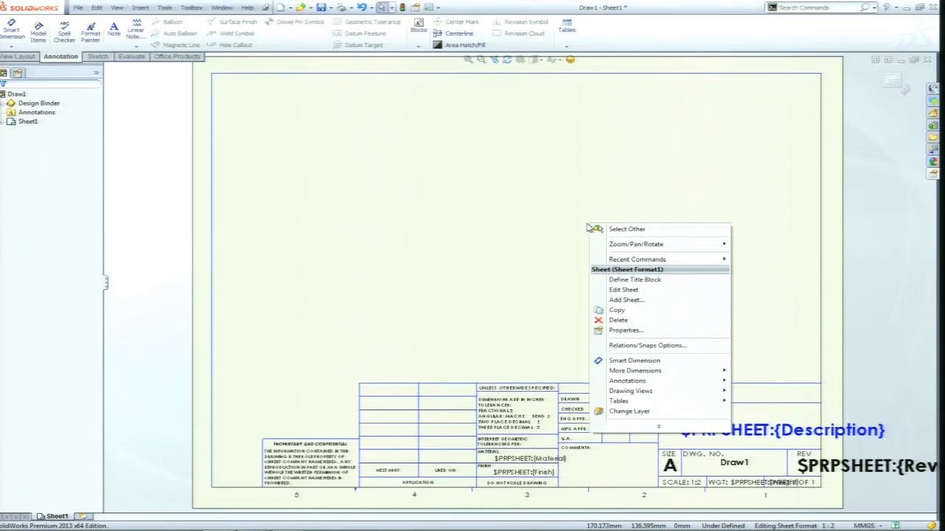
pyautogui.click(629, 292)
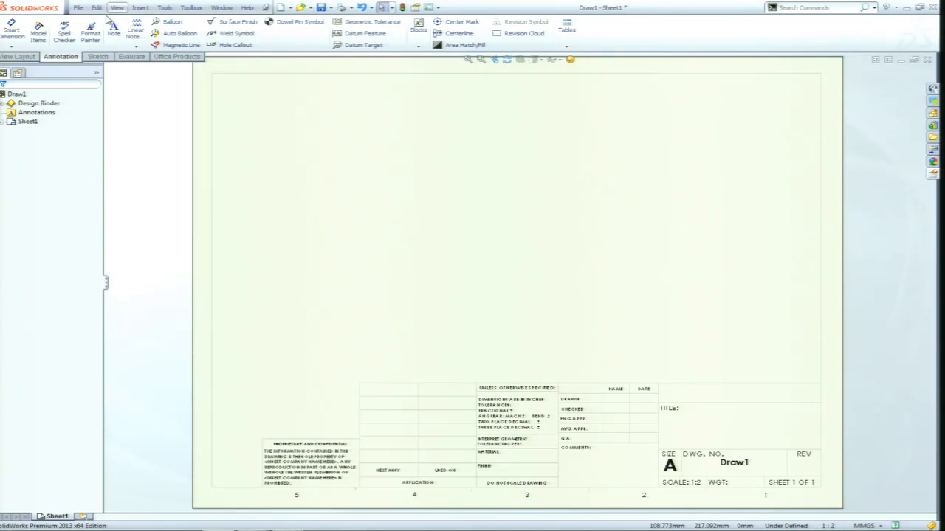
# Save the sheet format as "a - landscape new.slddrt" in the sheetformat folder, replacing the existing file.
pyautogui.click(78, 8)
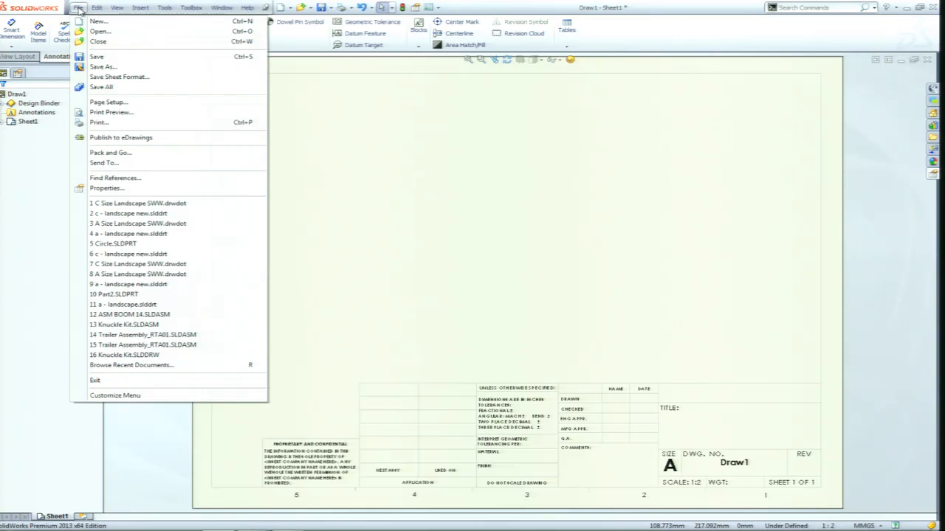
pyautogui.click(110, 78)
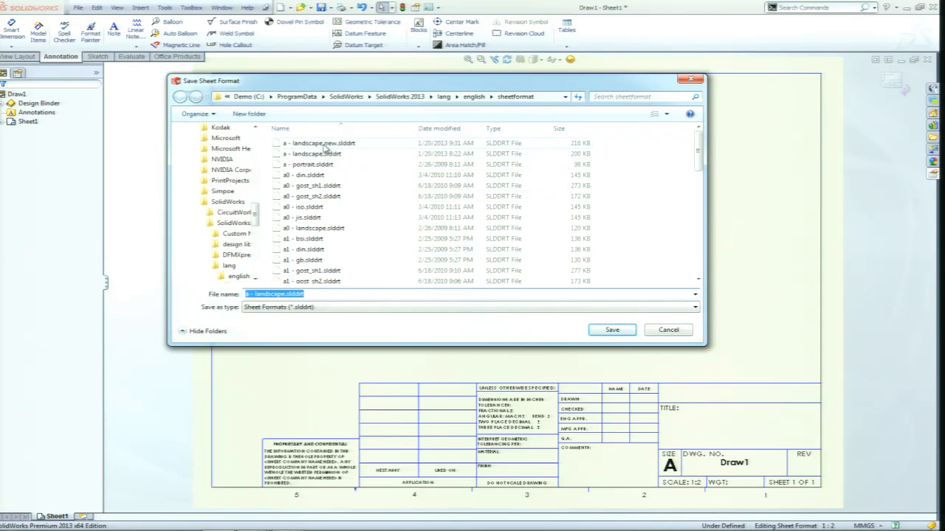
pyautogui.click(285, 295)
pyautogui.write('new')
pyautogui.press('Return')
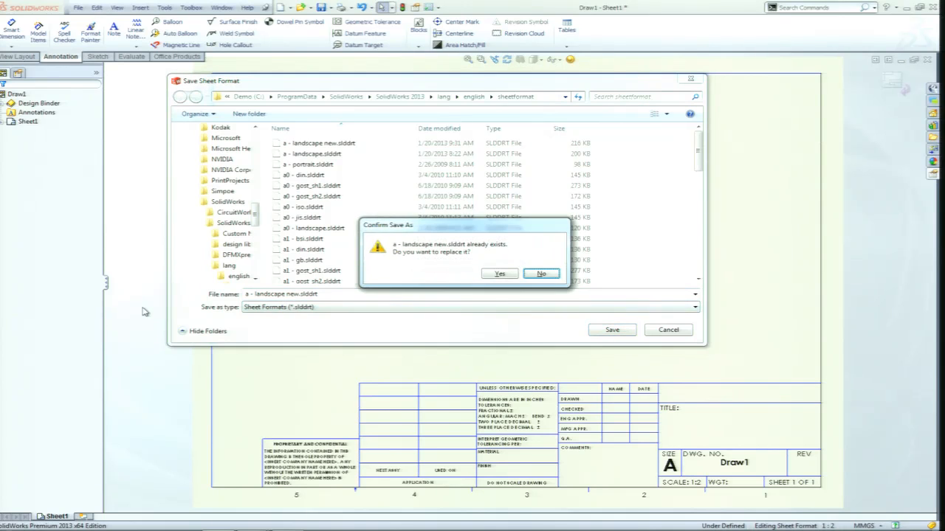
pyautogui.click(500, 274)
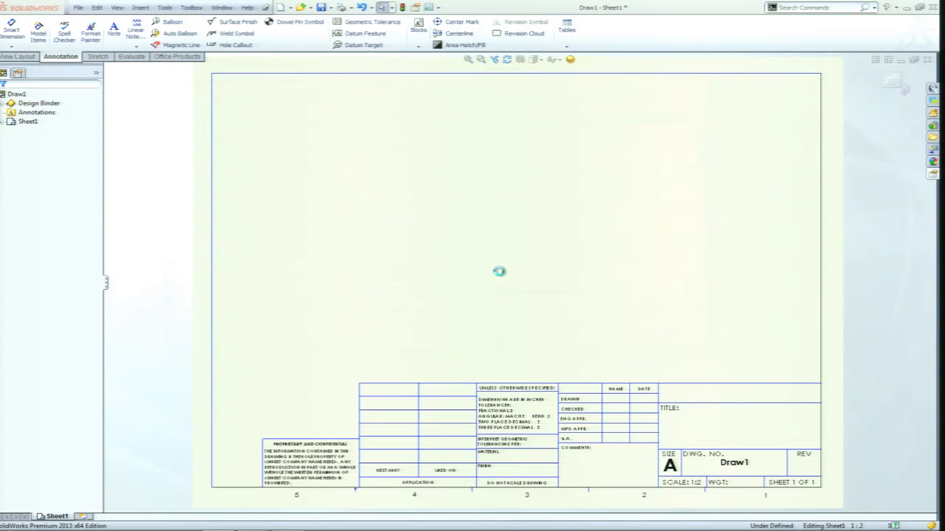
# Find the a - landscape new.slddrt sheet format by browsing from the sheet properties, and leave without loading it.
pyautogui.rightClick(454, 167)
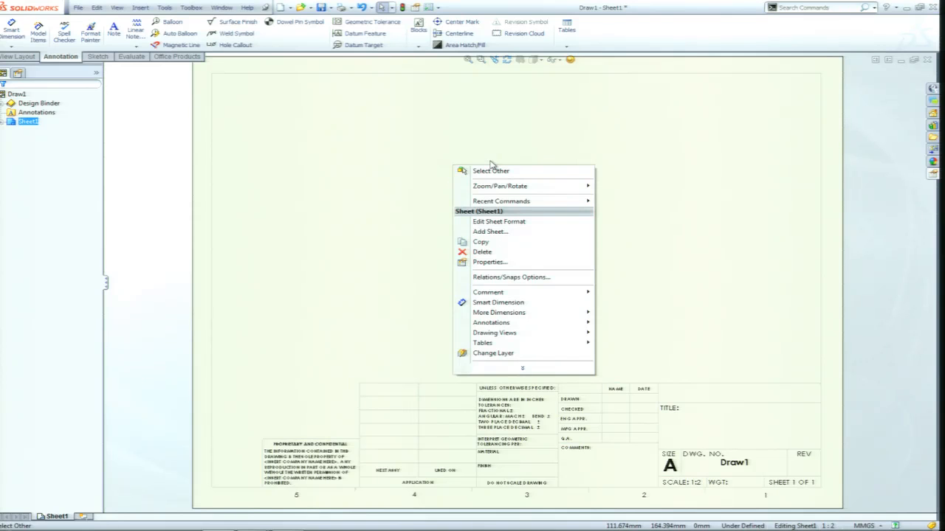
pyautogui.click(490, 263)
pyautogui.click(318, 205)
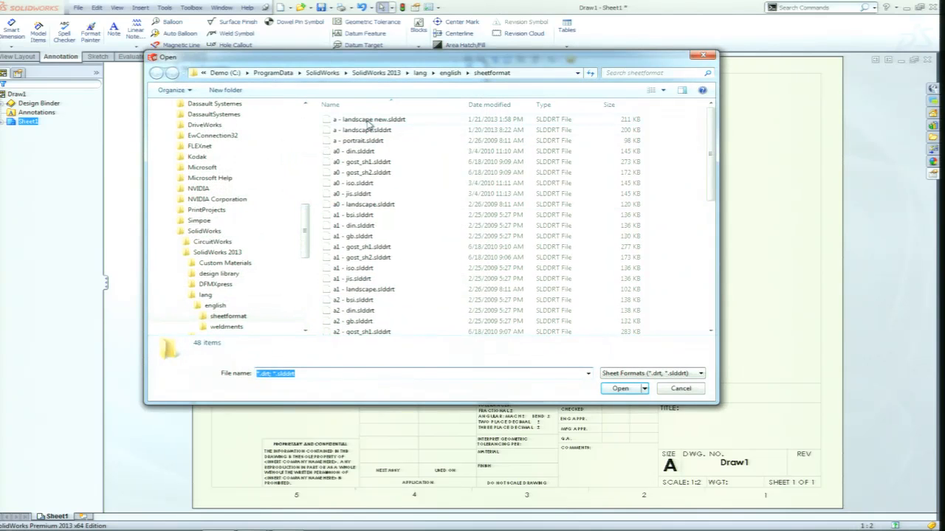
pyautogui.click(372, 120)
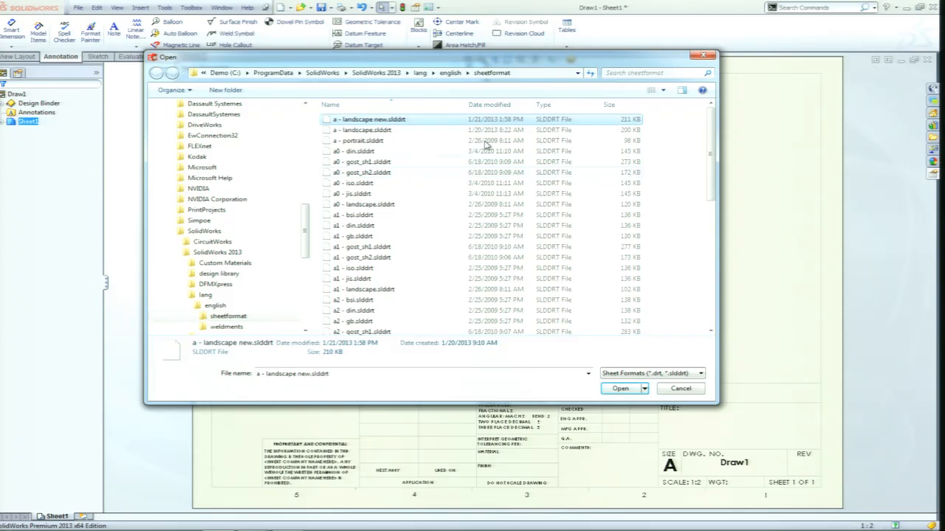
pyautogui.click(703, 54)
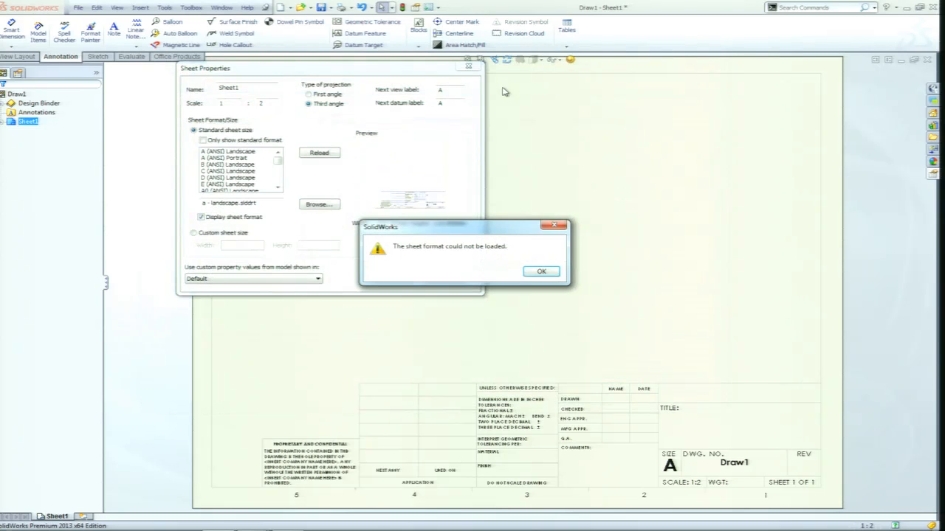
pyautogui.click(542, 271)
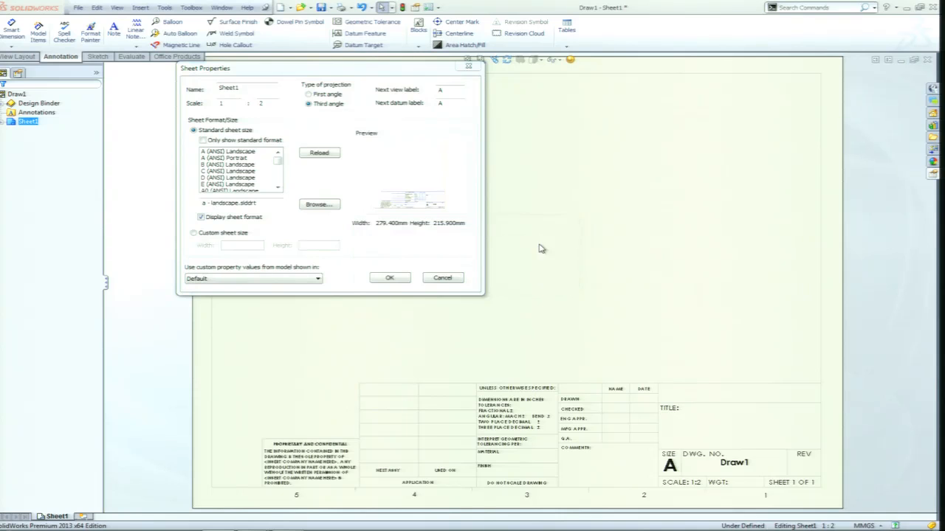
pyautogui.click(454, 277)
# Check the folder location defined for Sheet Formats in the system options.
pyautogui.click(428, 8)
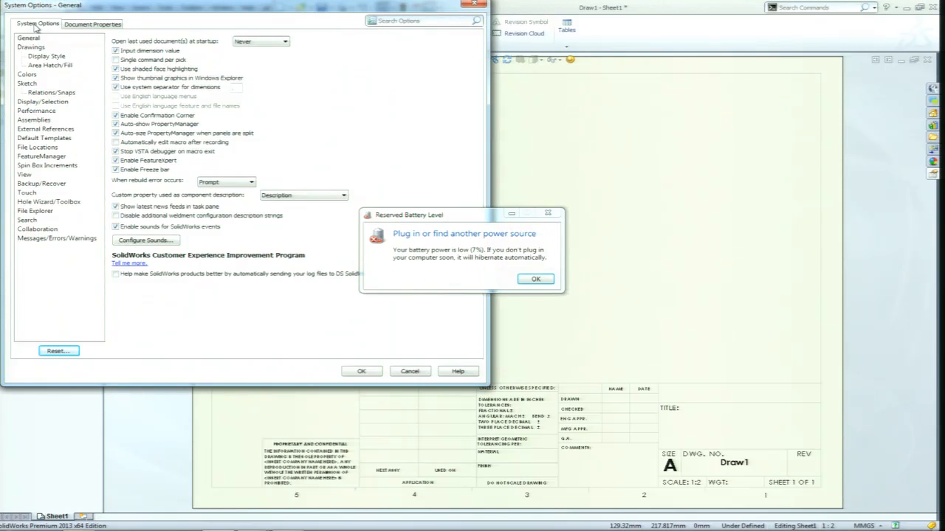
pyautogui.click(537, 279)
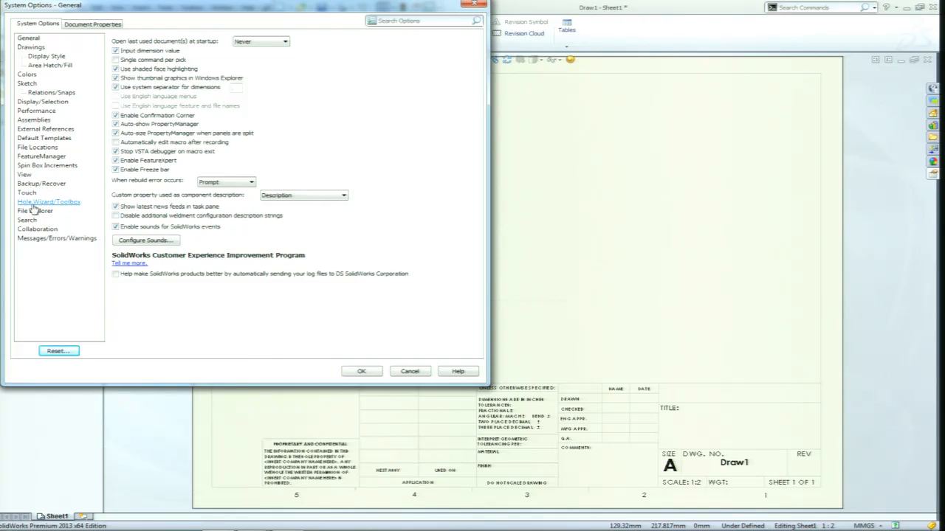
pyautogui.click(36, 148)
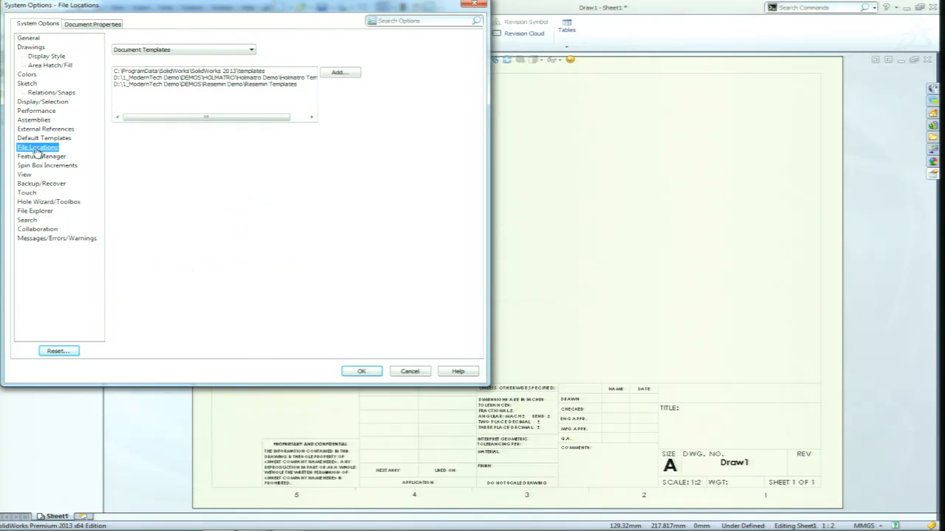
pyautogui.click(251, 51)
pyautogui.moveTo(252, 107); pyautogui.dragTo(251, 150)
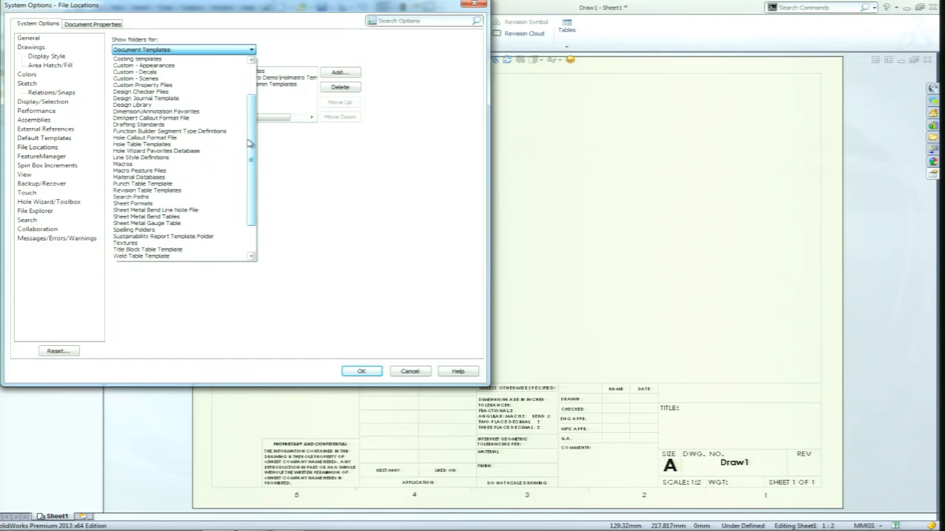
pyautogui.click(133, 204)
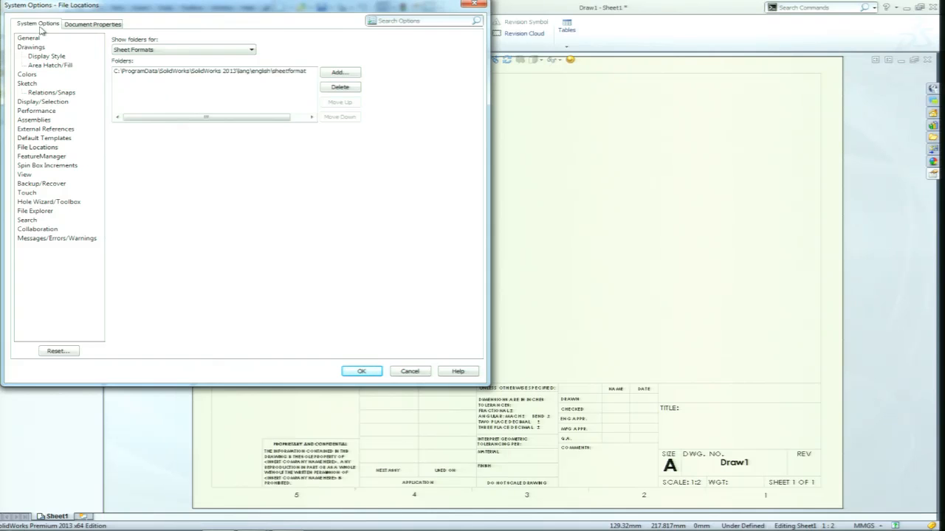
# Check the folder locations defined for Document Templates and close the system options.
pyautogui.click(253, 51)
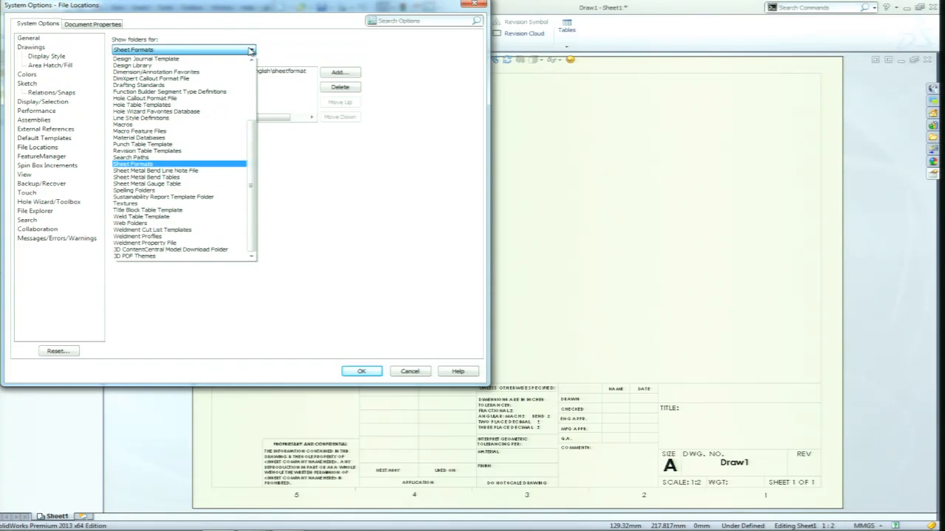
pyautogui.click(252, 71)
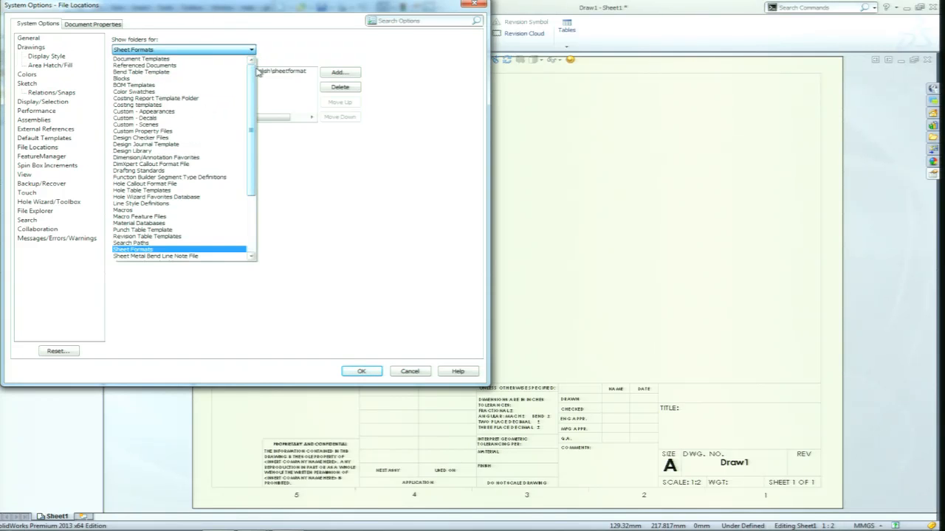
pyautogui.click(151, 59)
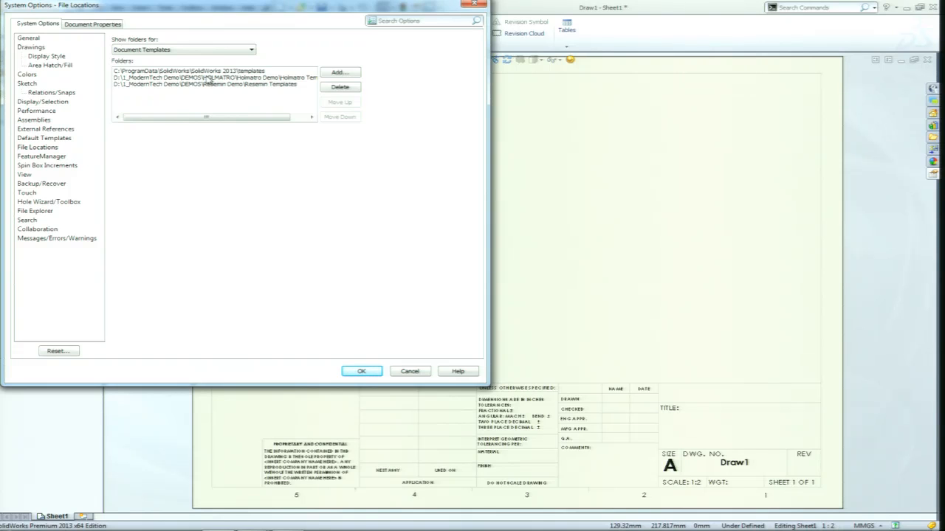
pyautogui.click(473, 4)
# Start a new document and review the Holmatro Templates, Resemn Templates and default Templates groups.
pyautogui.click(280, 8)
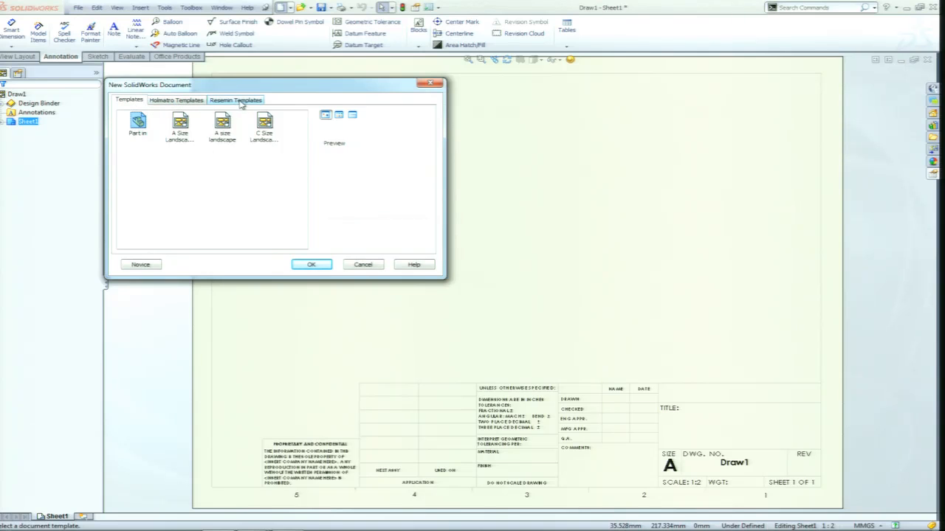
pyautogui.click(190, 102)
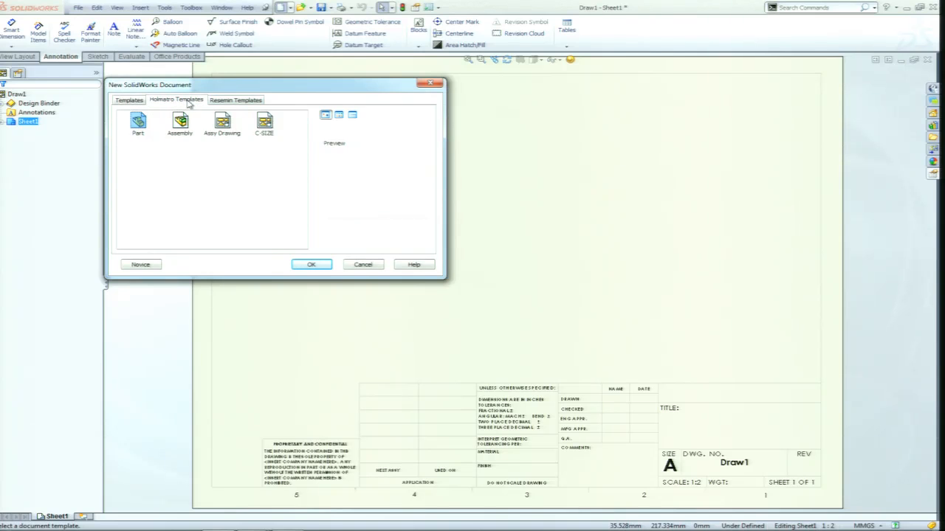
pyautogui.click(246, 105)
pyautogui.click(130, 100)
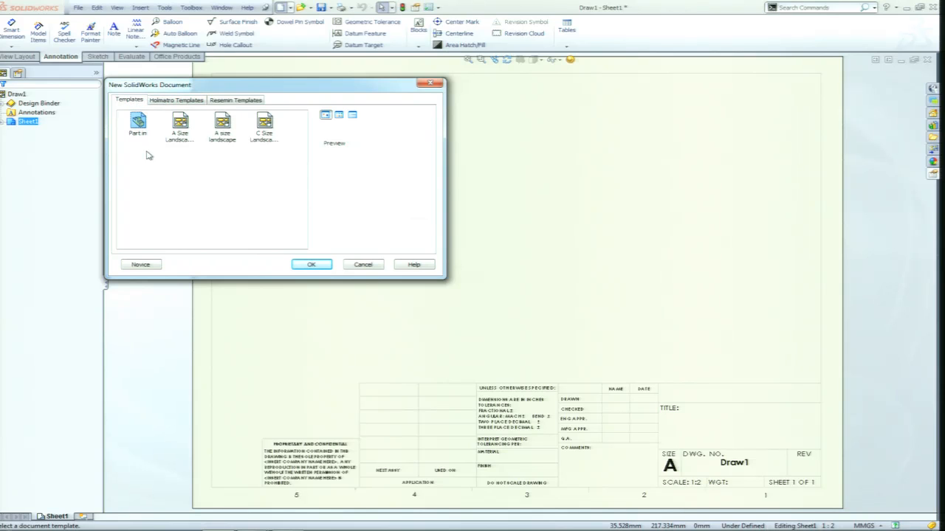
# Dismiss the new document window without creating a document.
pyautogui.click(357, 266)
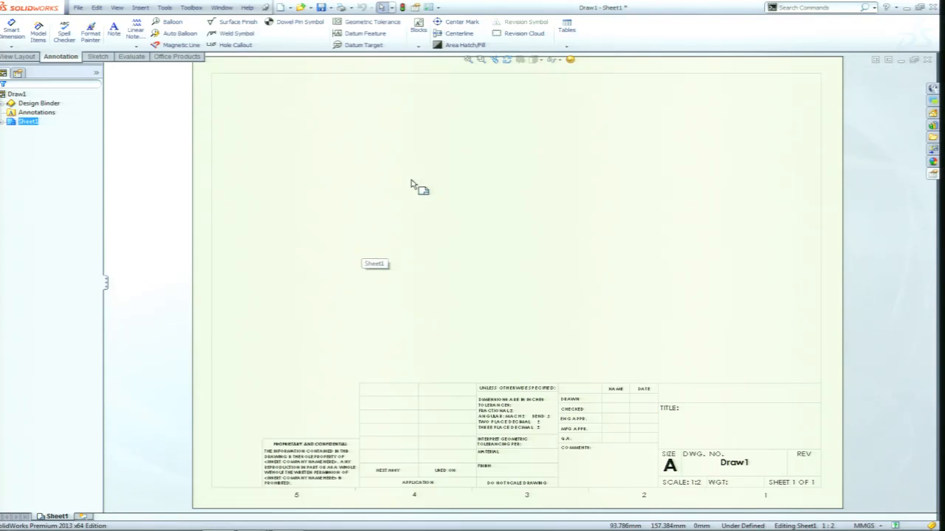
pyautogui.hotkey('alt', 'Tab')
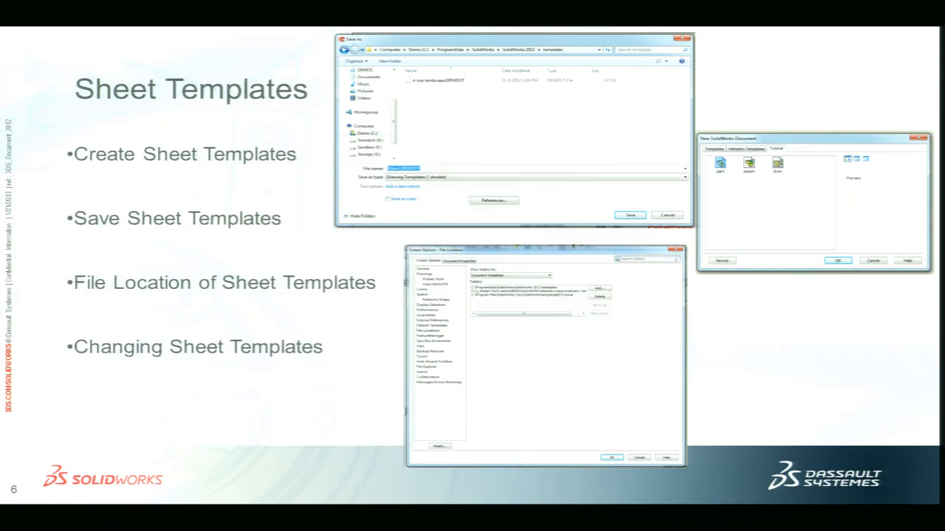
pyautogui.hotkey('alt', 'Tab')
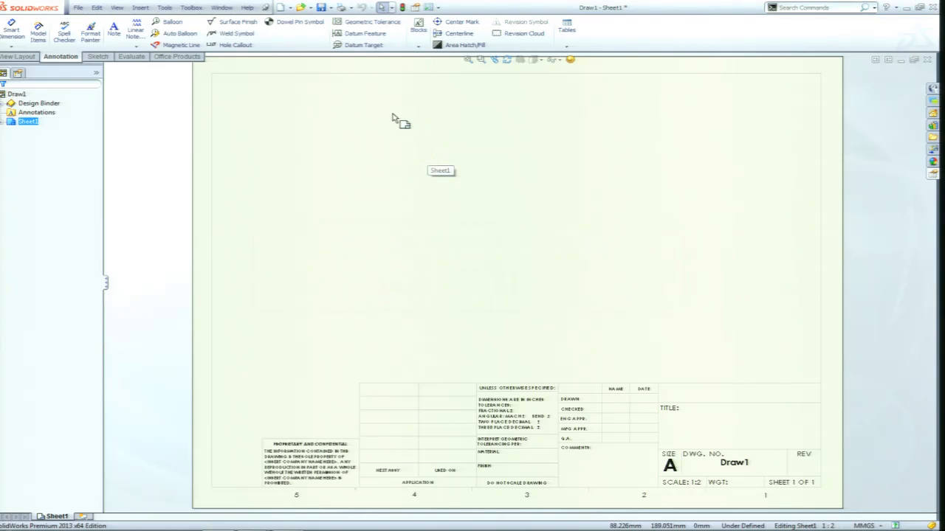
# Check which folder the drawing is saved to as a Drawing Templates (*.drwdot) file, and leave without saving.
pyautogui.click(80, 10)
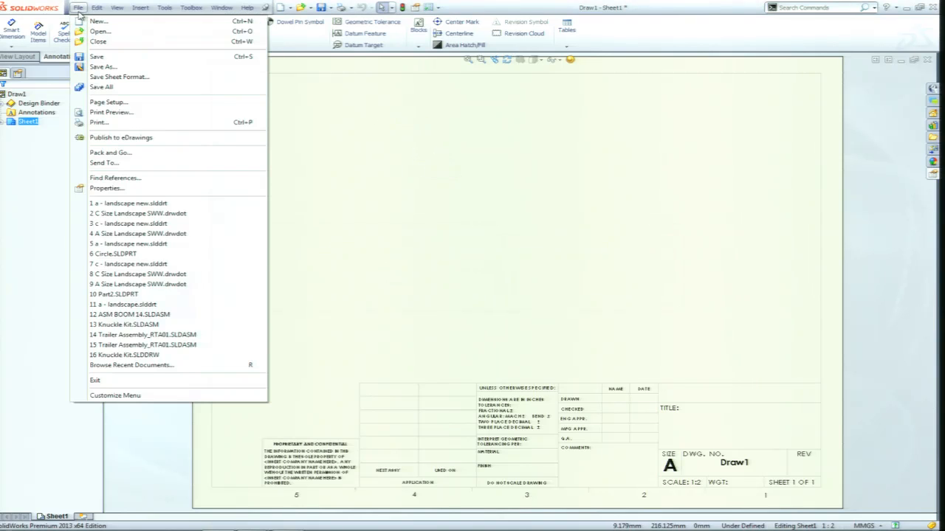
pyautogui.click(109, 68)
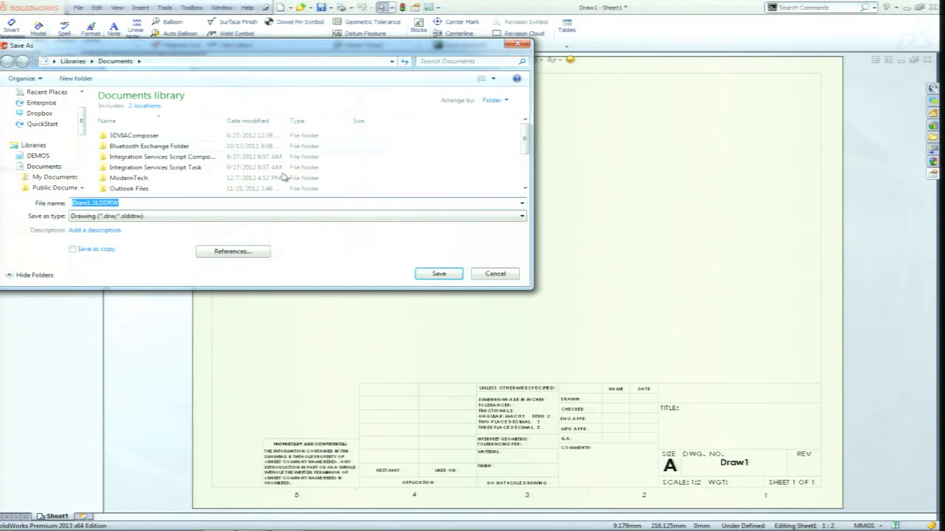
pyautogui.click(520, 220)
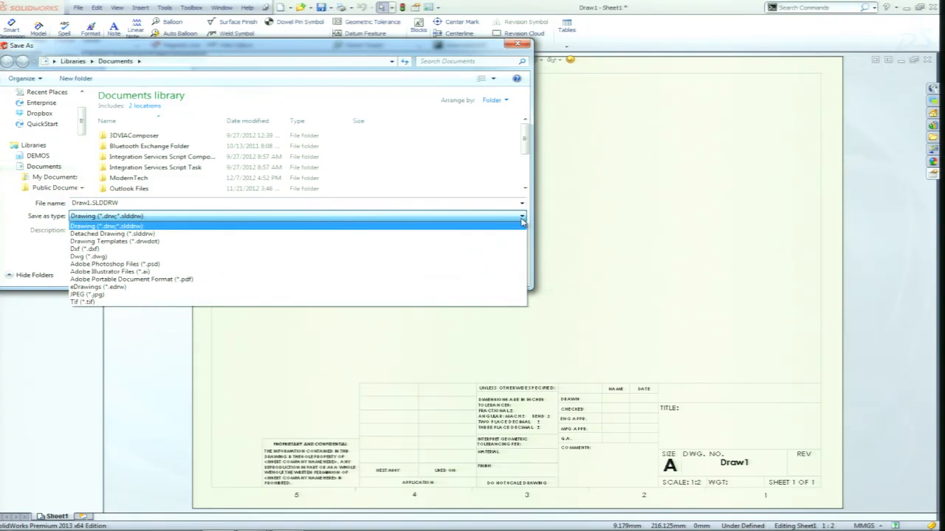
pyautogui.click(127, 247)
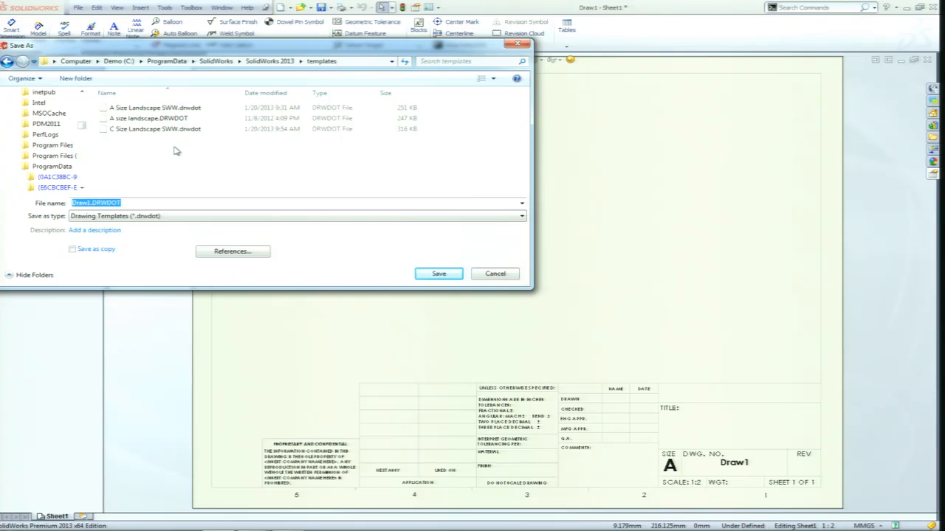
pyautogui.click(499, 275)
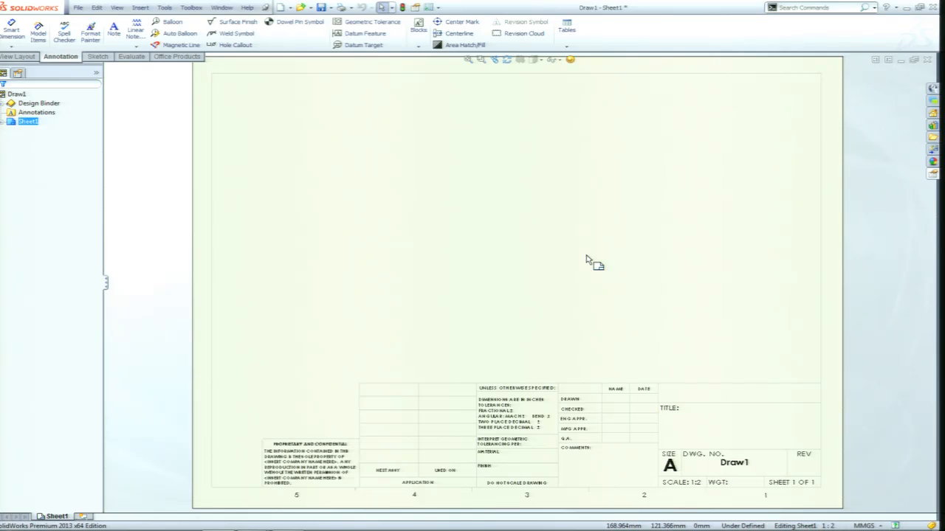
pyautogui.hotkey('alt', 'Tab')
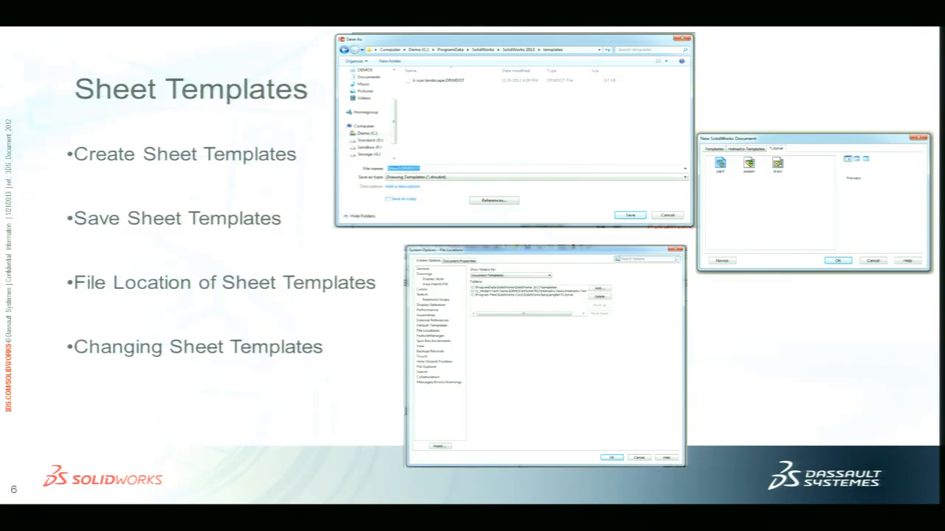
pyautogui.hotkey('alt', 'Tab')
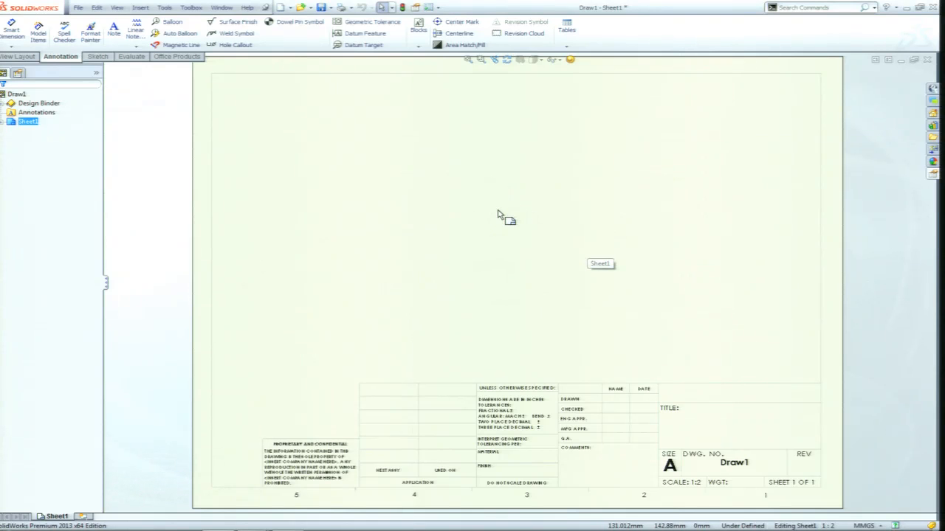
# Change Sheet1 to C (ANSI) Landscape size and load the c - landscape new.slddrt sheet format.
pyautogui.rightClick(484, 219)
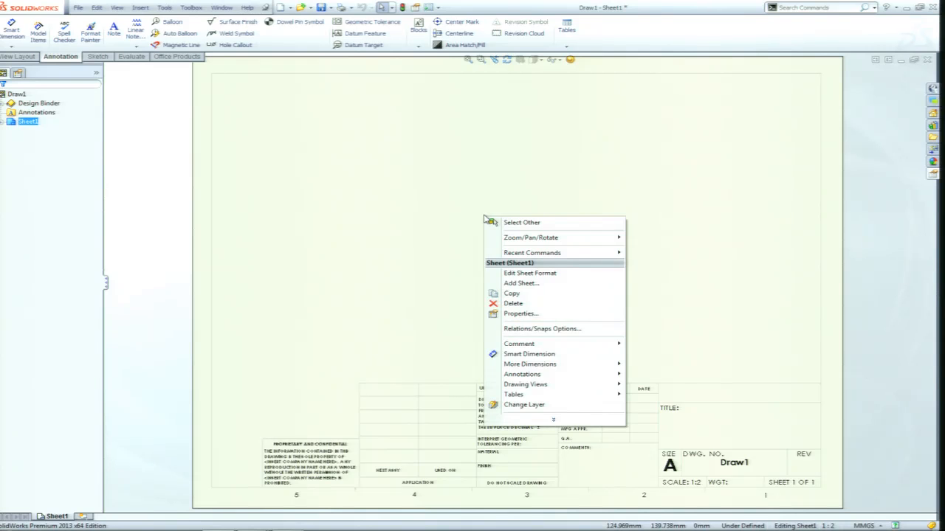
pyautogui.click(521, 313)
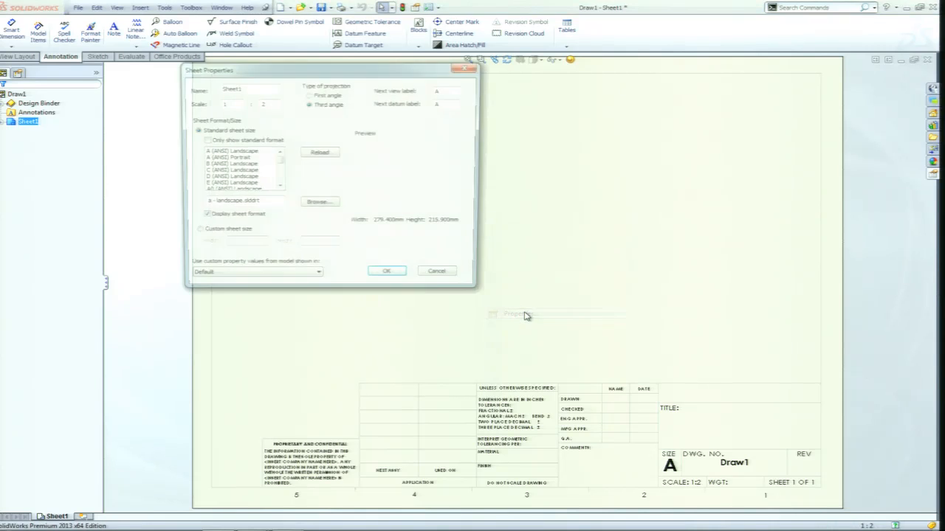
pyautogui.click(228, 171)
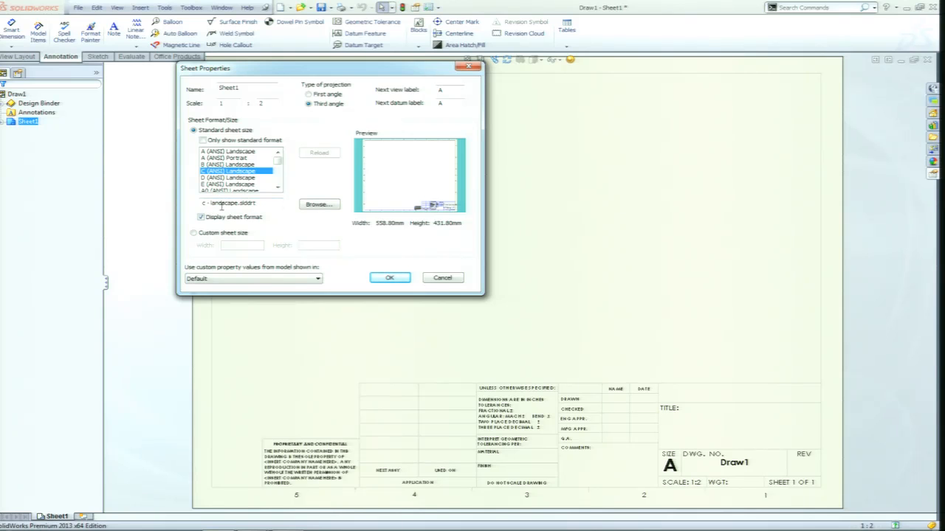
pyautogui.click(318, 205)
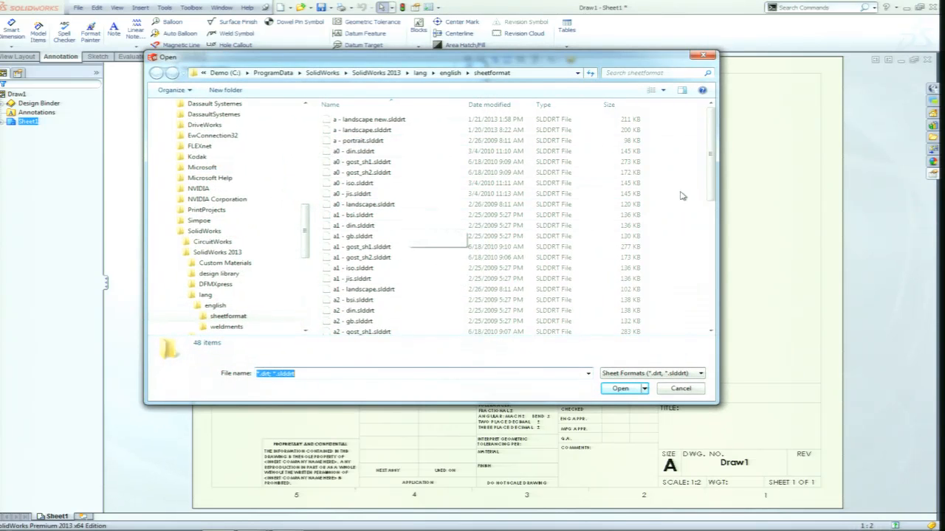
pyautogui.moveTo(716, 186); pyautogui.dragTo(713, 261)
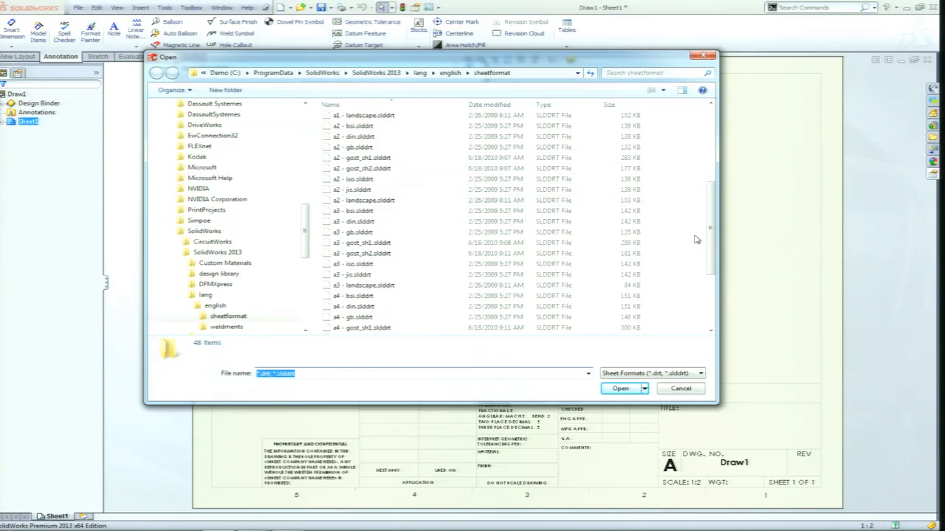
pyautogui.moveTo(714, 229); pyautogui.dragTo(710, 278)
pyautogui.click(366, 292)
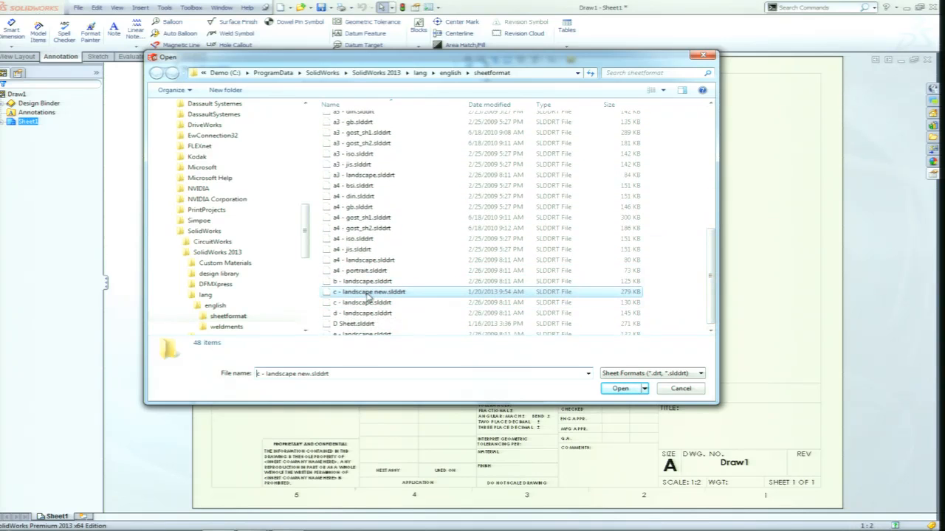
pyautogui.click(622, 389)
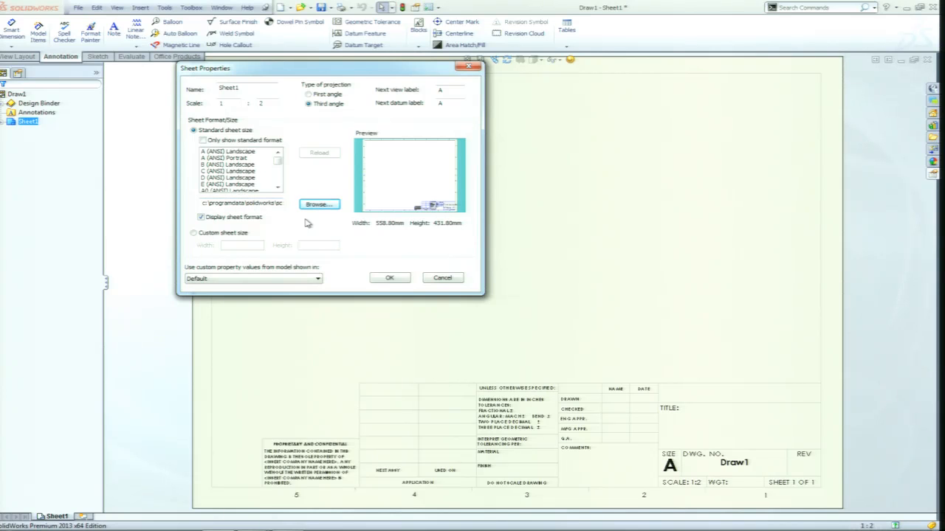
pyautogui.click(388, 278)
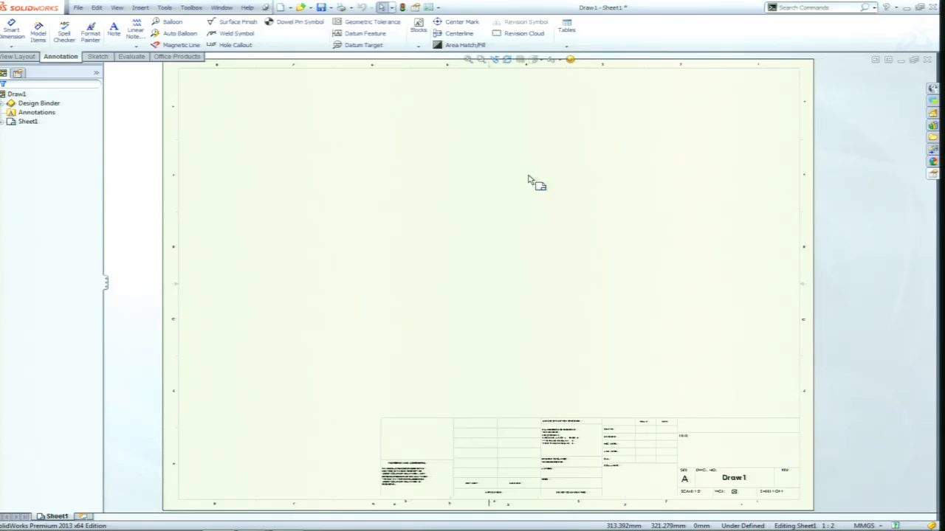
# Set Sheet1 to A (ANSI) Landscape size and load the a - landscape new.slddrt sheet format.
pyautogui.rightClick(505, 219)
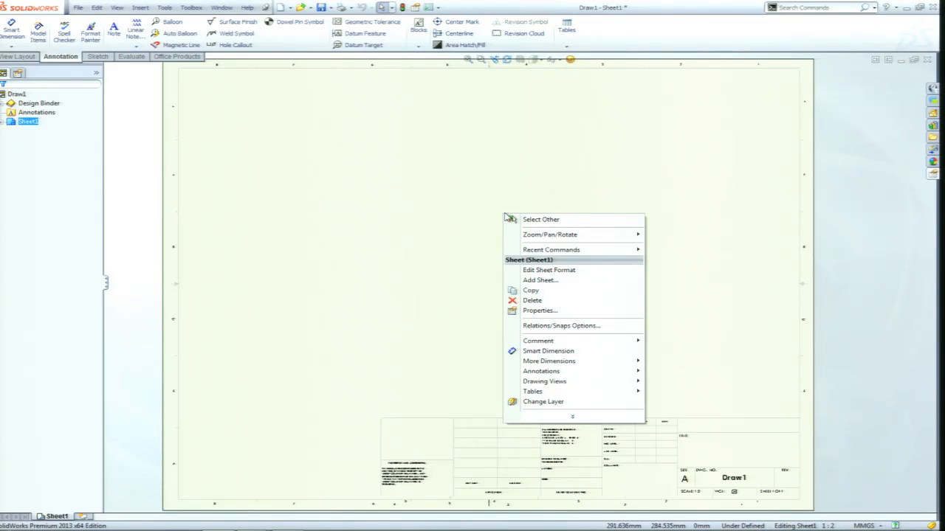
pyautogui.click(552, 311)
pyautogui.scroll(8, 281, 162)
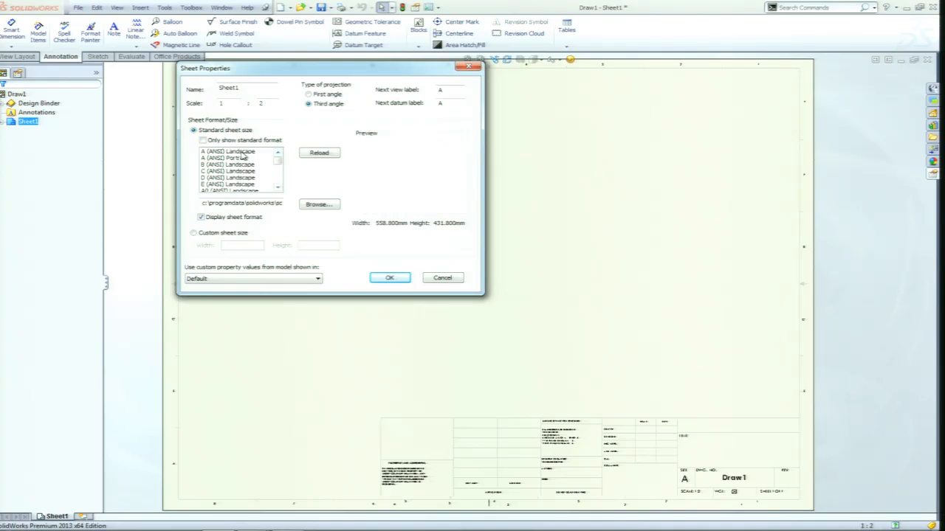
pyautogui.click(238, 151)
pyautogui.click(318, 204)
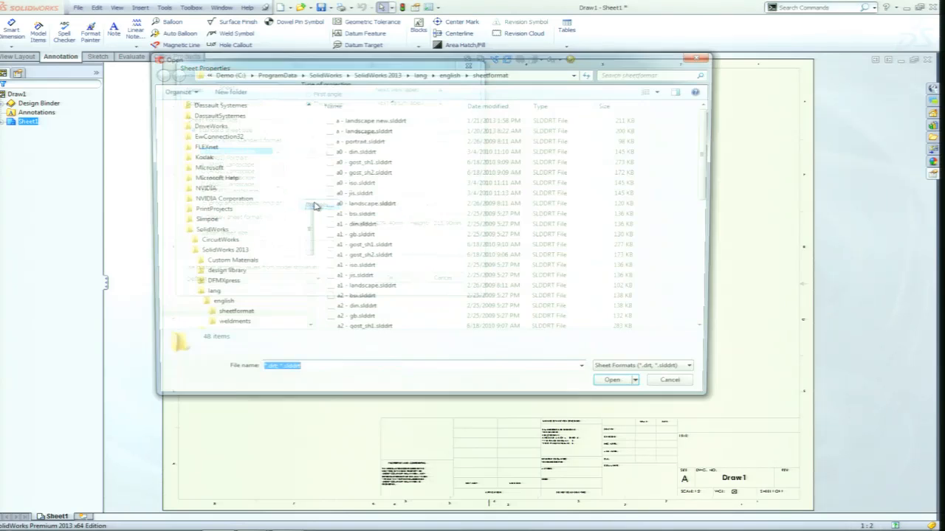
pyautogui.click(366, 120)
pyautogui.click(620, 389)
pyautogui.click(385, 279)
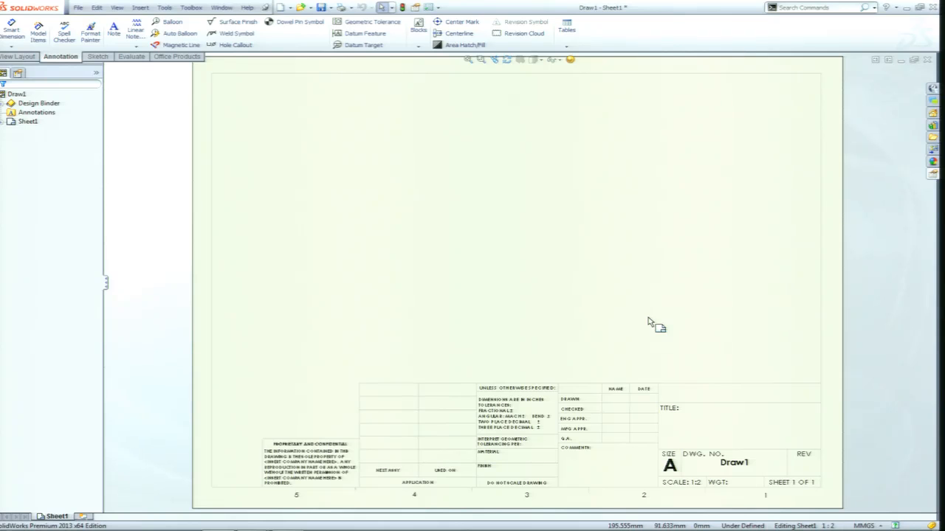
# Edit the sheet format and insert the picture mt25_2 color.png from the Sheet SWW2013 folder inside SW World 2013.
pyautogui.rightClick(512, 242)
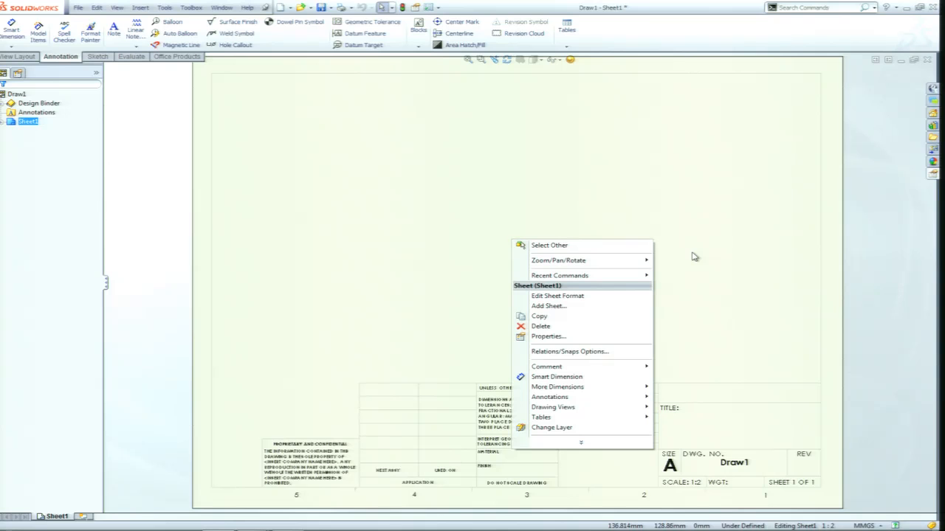
pyautogui.click(568, 299)
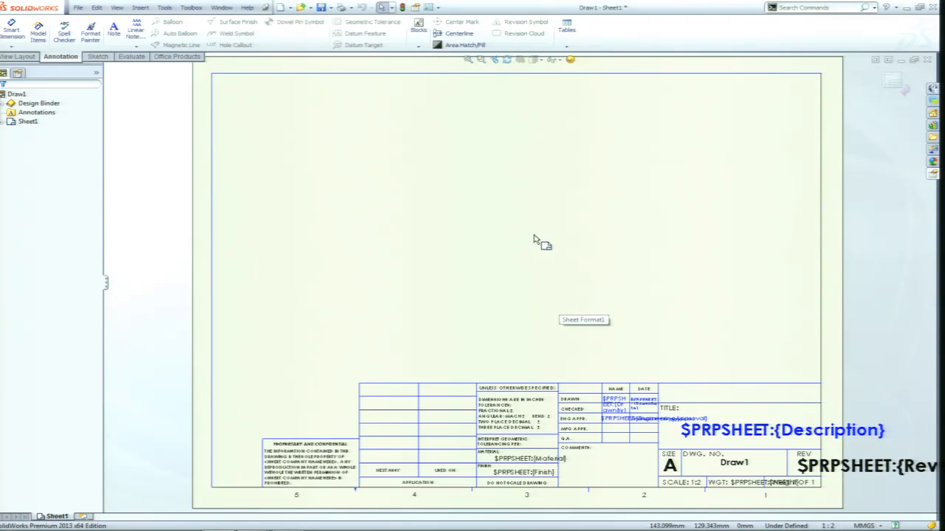
pyautogui.click(140, 8)
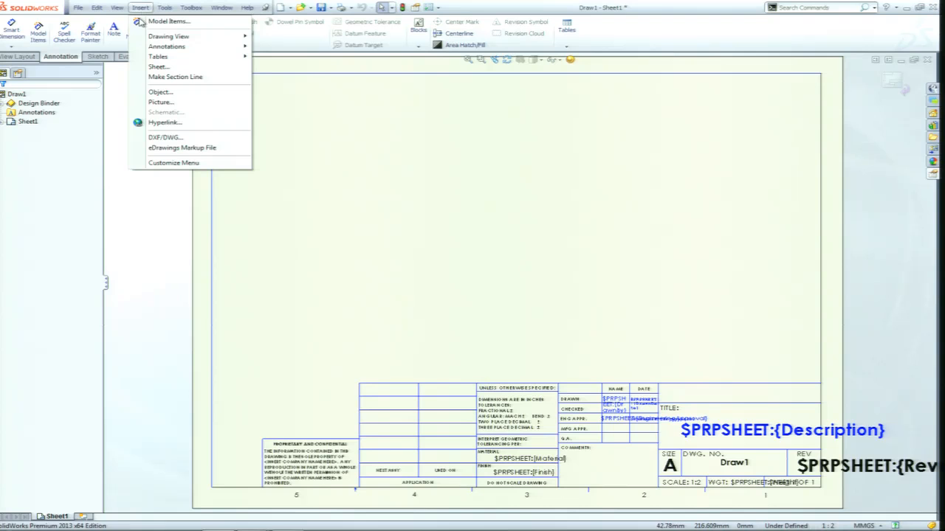
pyautogui.click(168, 102)
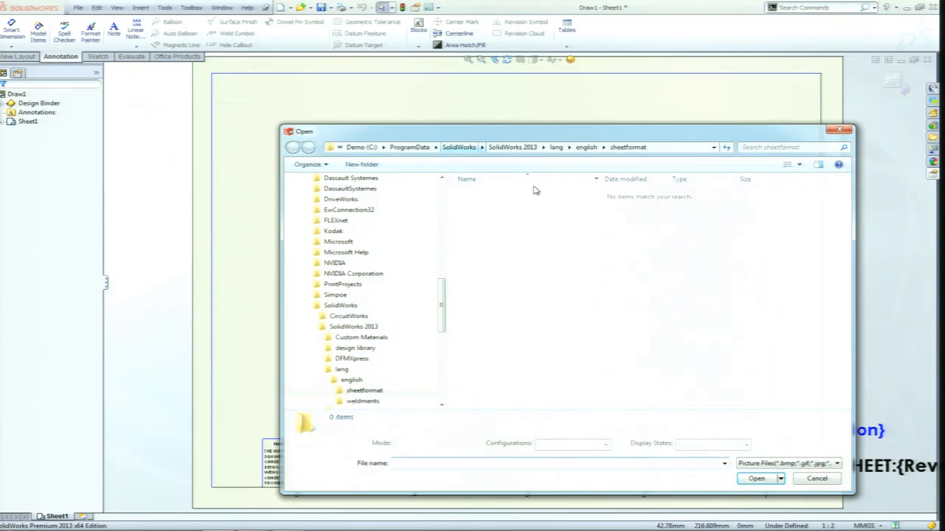
pyautogui.moveTo(442, 304); pyautogui.dragTo(440, 373)
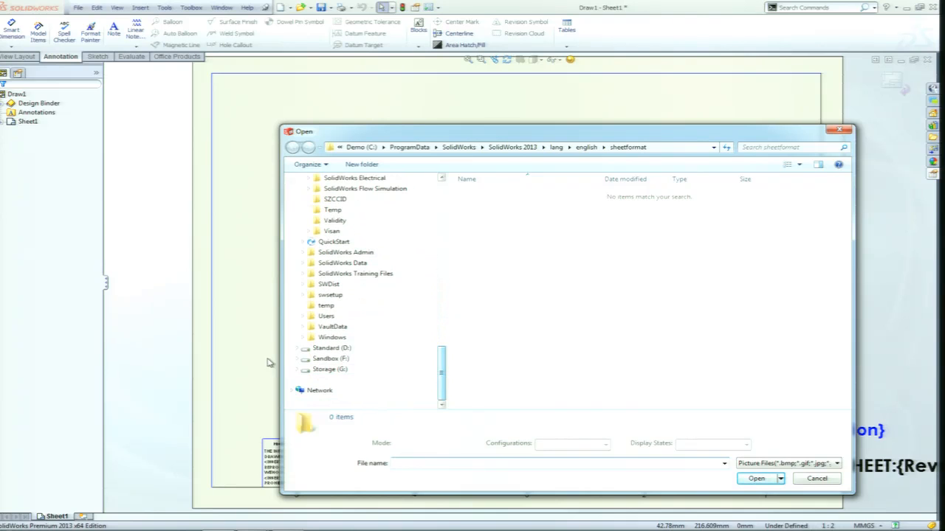
pyautogui.click(328, 371)
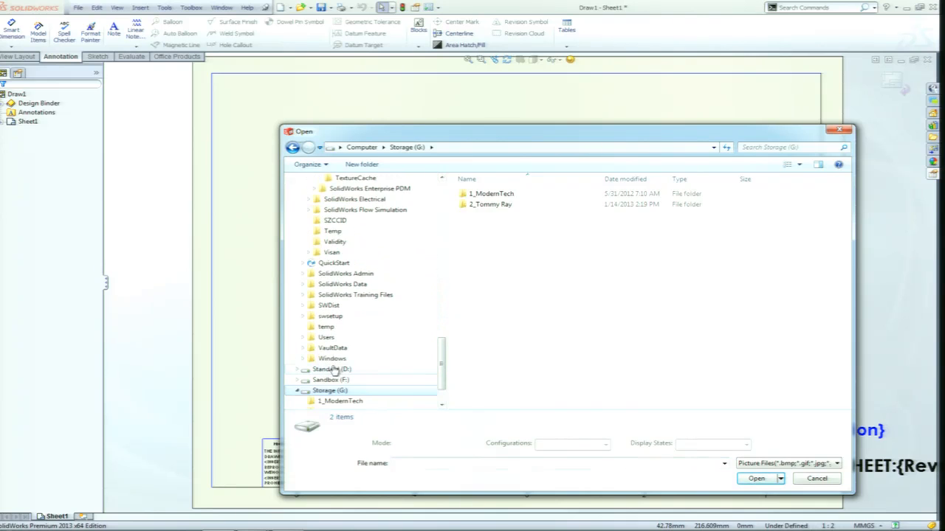
pyautogui.doubleClick(493, 205)
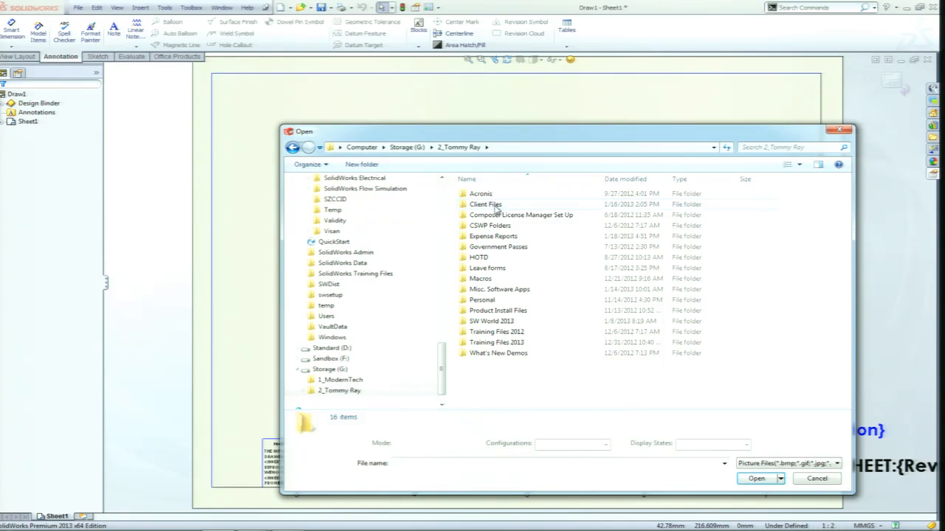
pyautogui.doubleClick(499, 323)
pyautogui.doubleClick(490, 205)
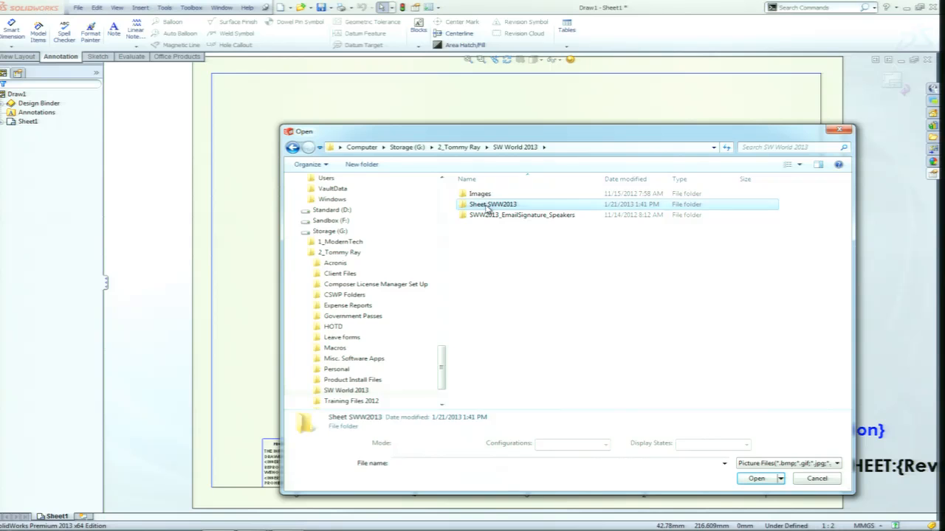
pyautogui.click(492, 196)
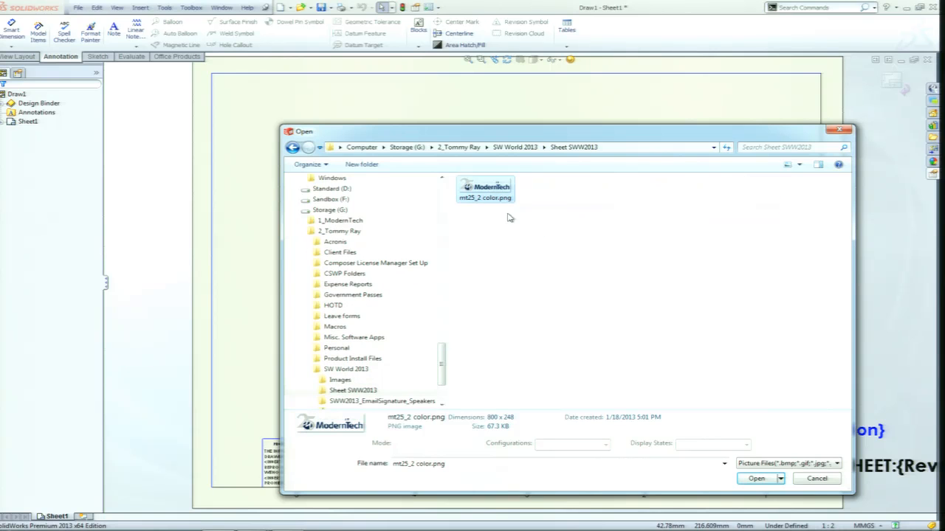
pyautogui.click(756, 479)
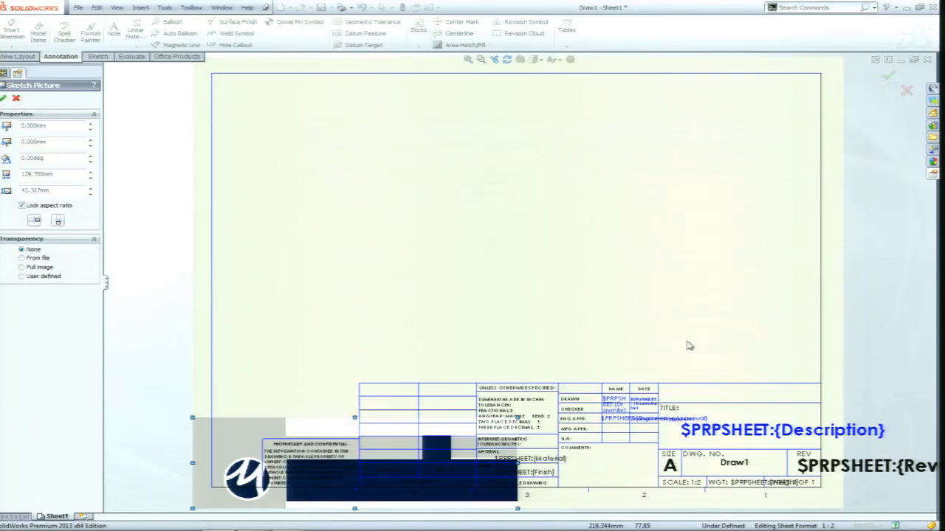
# Fit the logo picture into the empty title block cell above TITLE, with its aspect ratio unlocked, about 55 mm wide and 11 mm high.
pyautogui.moveTo(384, 466); pyautogui.dragTo(659, 305)
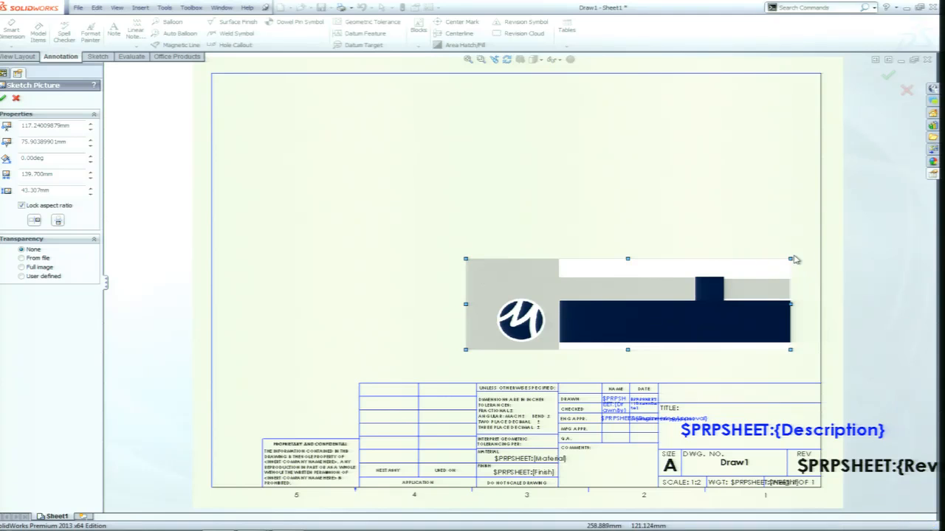
pyautogui.moveTo(790, 260)
pyautogui.mouseDown()
pyautogui.moveTo(550, 328)
pyautogui.moveTo(729, 407)
pyautogui.moveTo(773, 402)
pyautogui.moveTo(736, 397)
pyautogui.mouseUp()
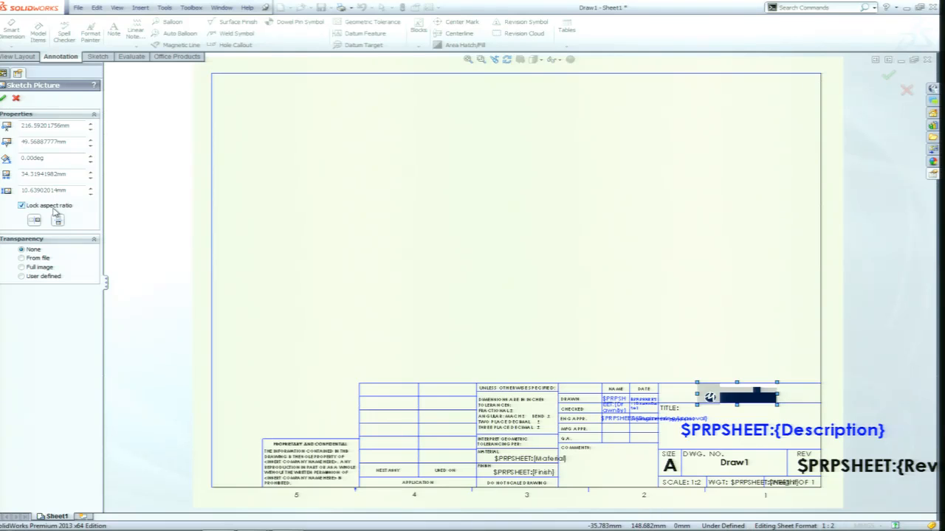
pyautogui.click(22, 206)
pyautogui.moveTo(697, 396); pyautogui.dragTo(671, 394)
pyautogui.moveTo(781, 403); pyautogui.dragTo(802, 398)
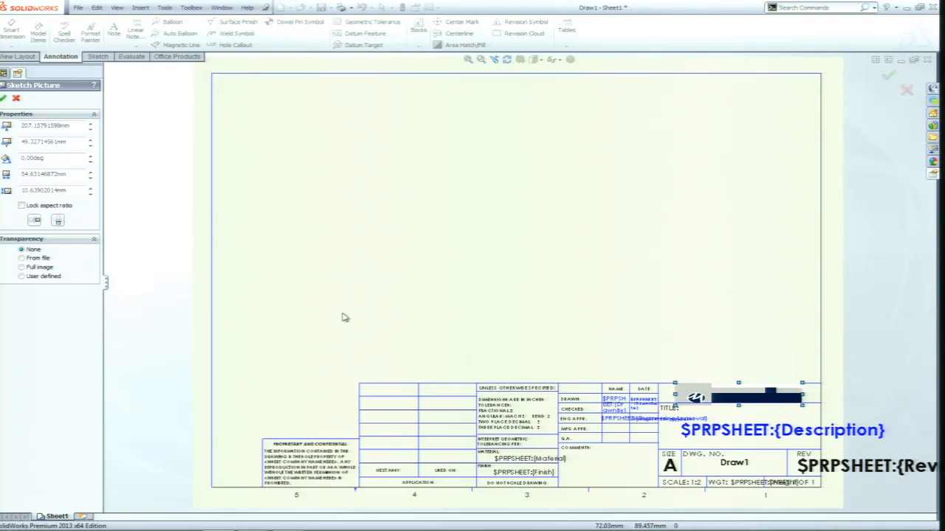
# Set the logo picture's transparency to From file, accept it and return to editing the sheet.
pyautogui.click(22, 259)
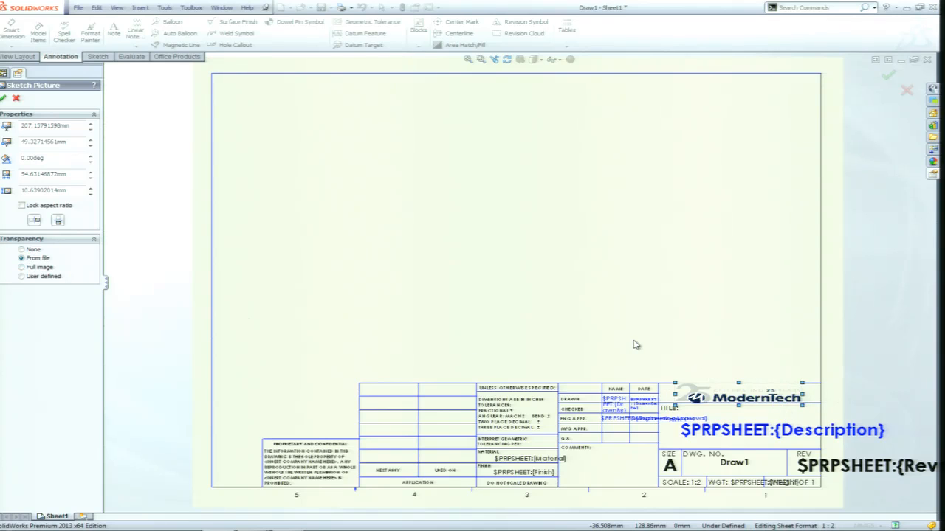
pyautogui.click(3, 98)
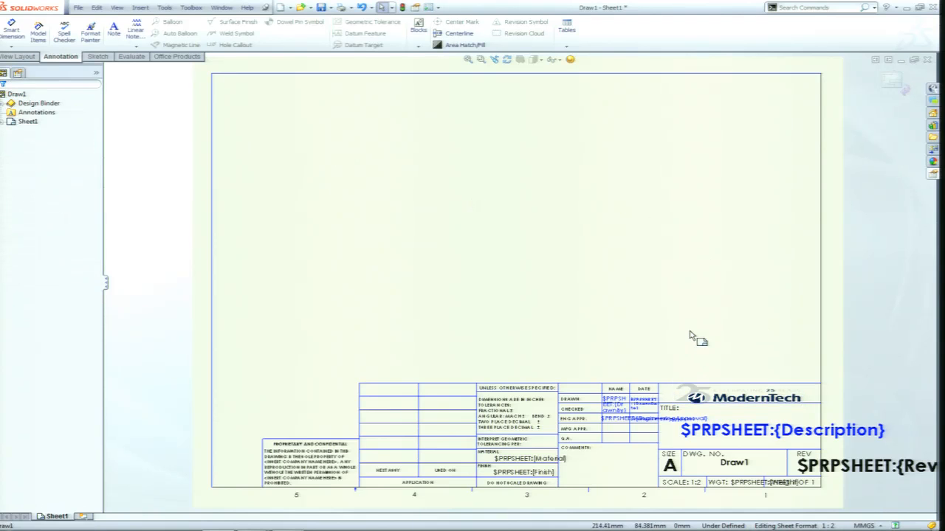
pyautogui.rightClick(564, 266)
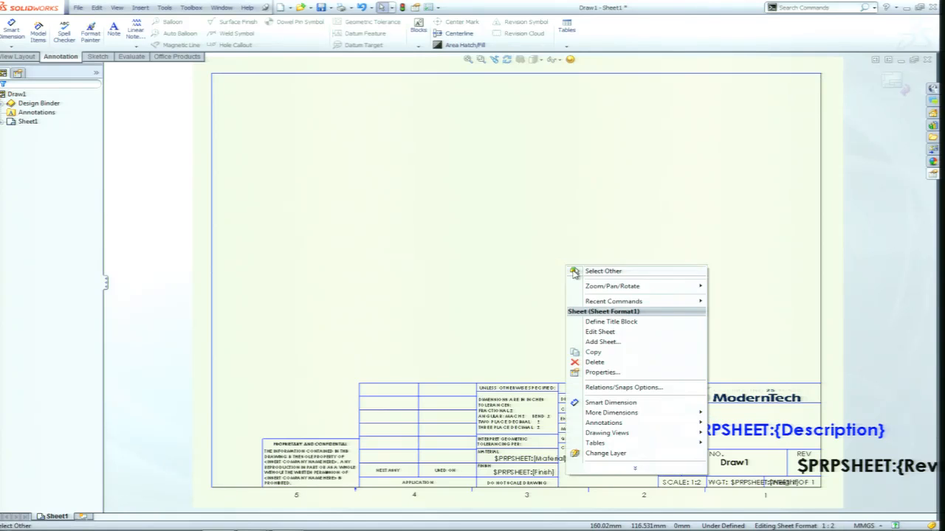
pyautogui.click(599, 332)
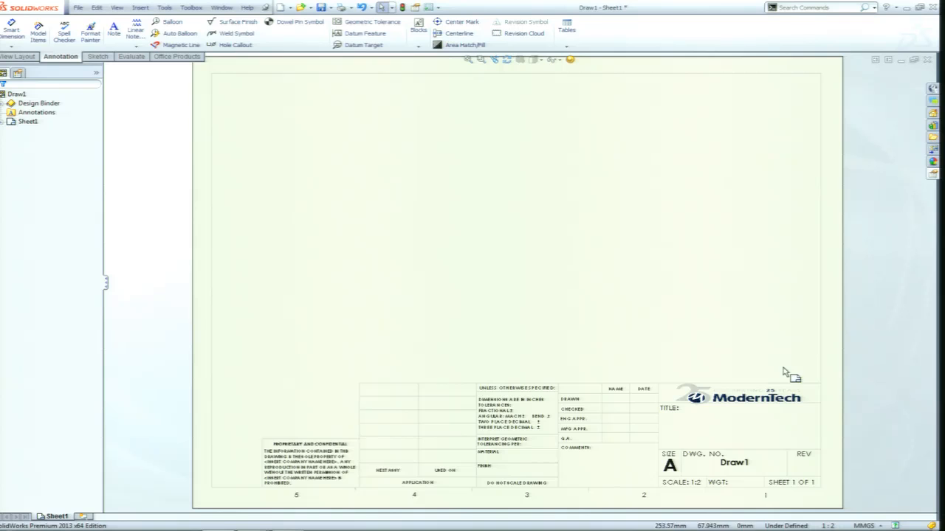
pyautogui.scroll(-2, 738, 406)
pyautogui.scroll(-5, 720, 406)
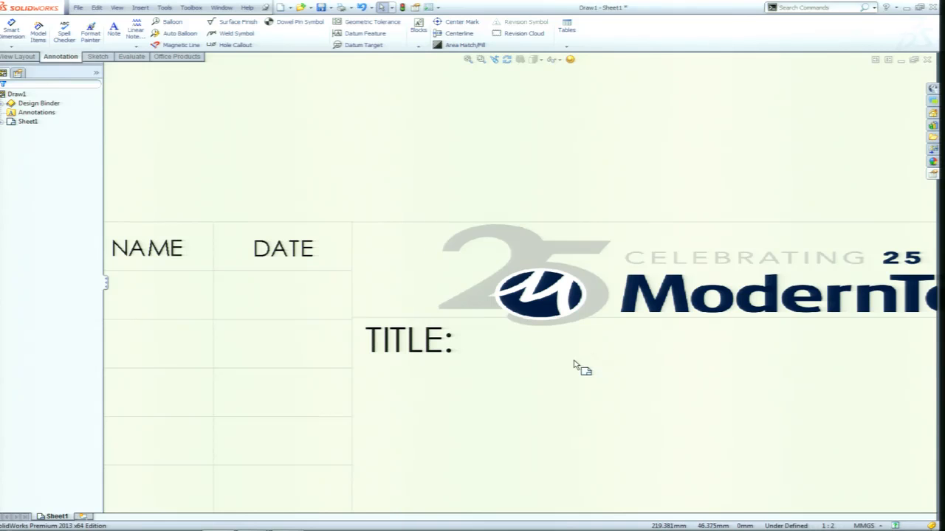
pyautogui.scroll(5, 694, 328)
pyautogui.scroll(3, 672, 310)
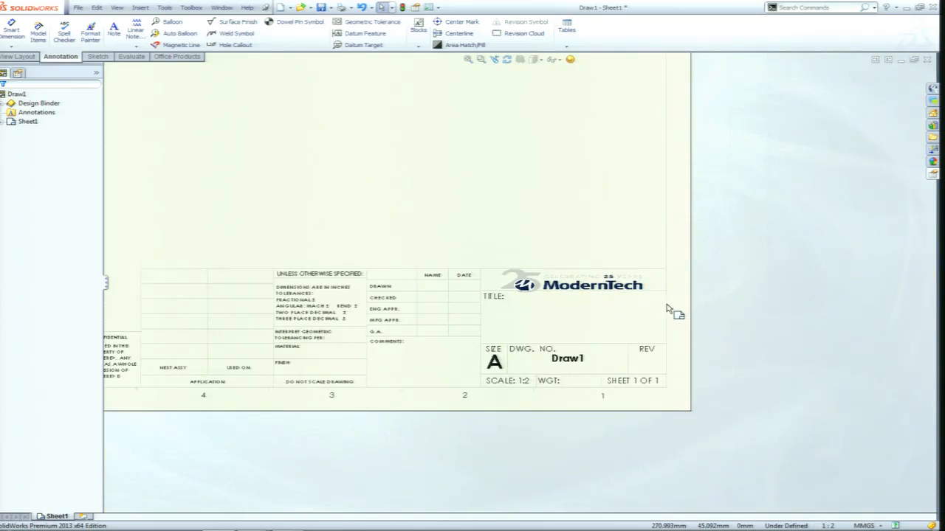
pyautogui.moveTo(559, 255)
pyautogui.mouseDown(button='middle')
pyautogui.moveTo(564, 301)
pyautogui.moveTo(597, 339)
pyautogui.moveTo(612, 338)
pyautogui.mouseUp(button='middle')
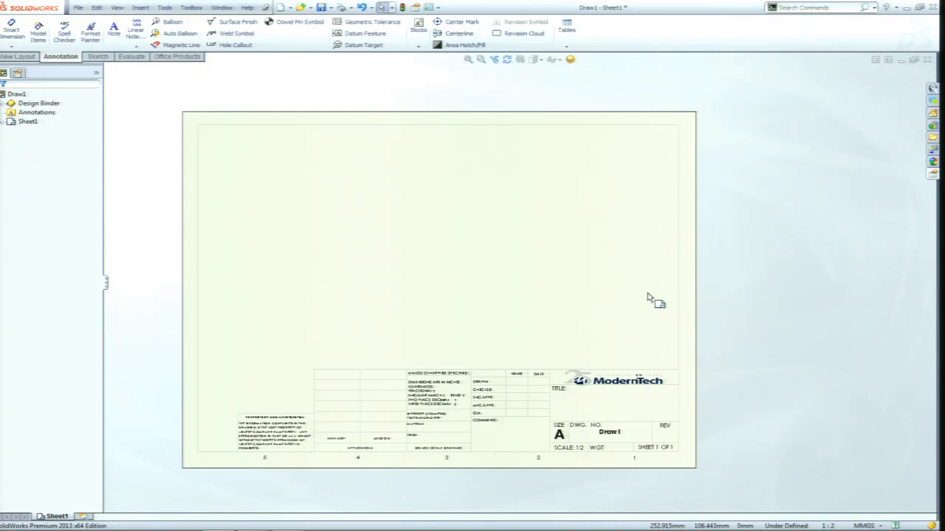
# Reopen the sheet format, examine the logo picture's available commands and properties, and return to editing the sheet.
pyautogui.rightClick(536, 302)
pyautogui.click(586, 355)
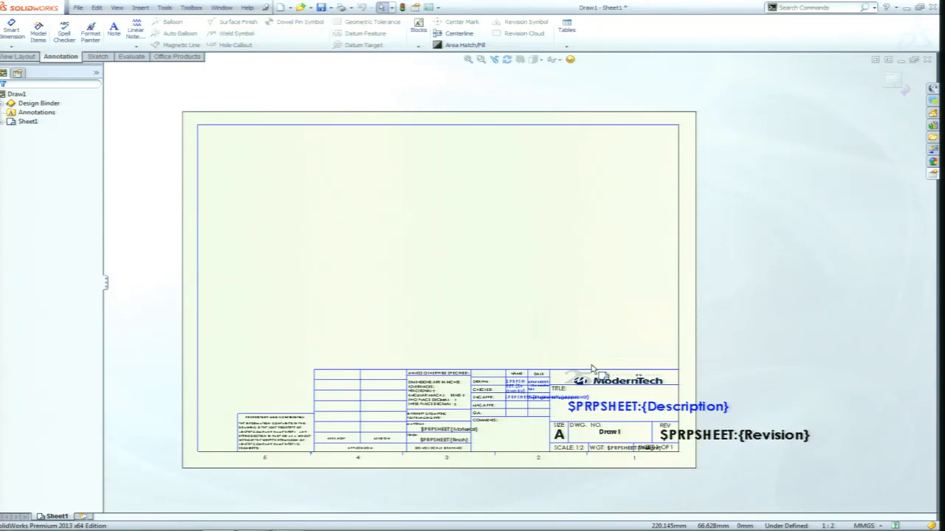
pyautogui.rightClick(620, 383)
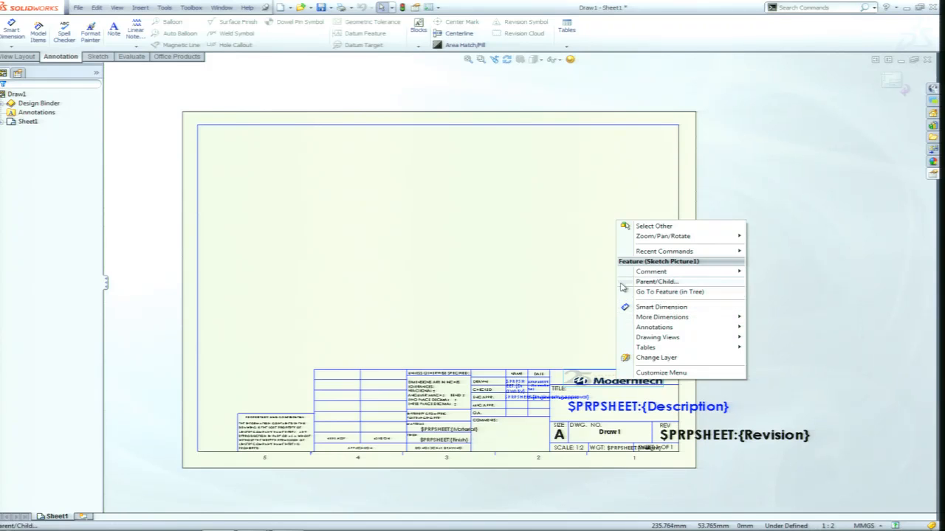
pyautogui.click(560, 234)
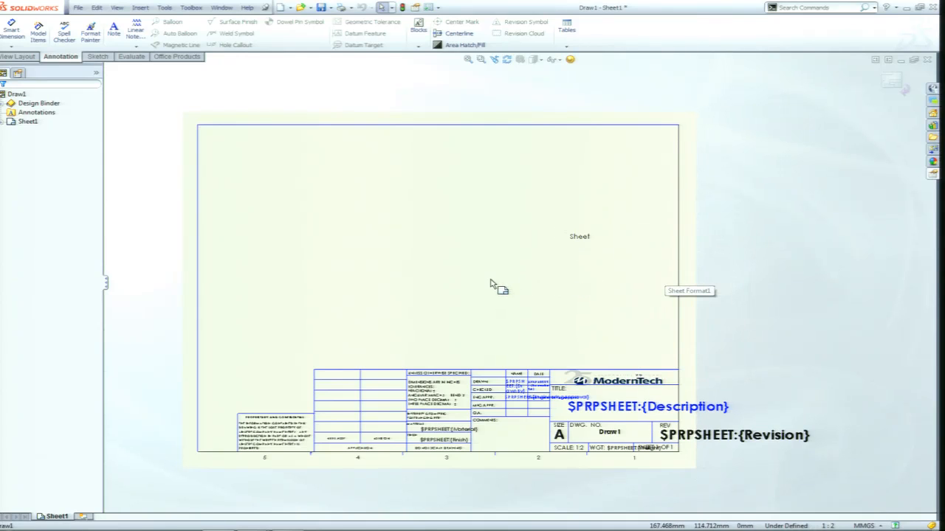
pyautogui.rightClick(625, 379)
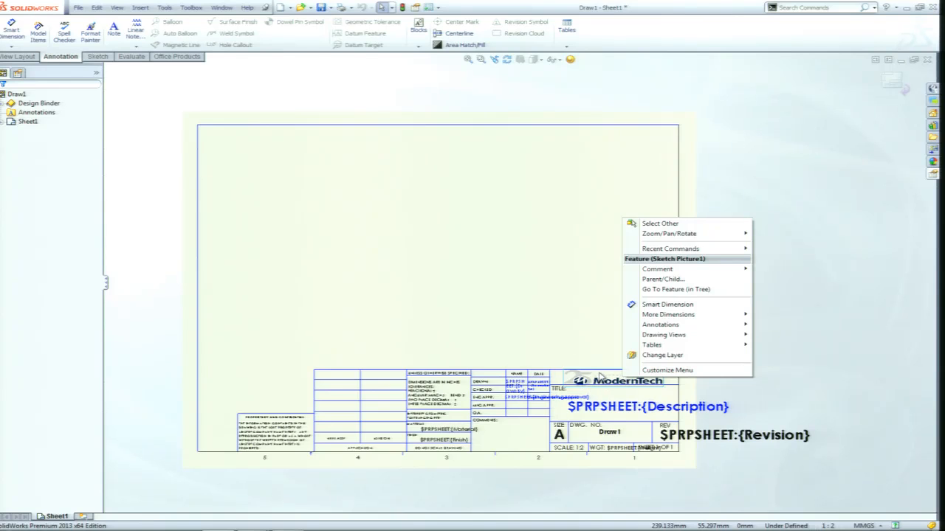
pyautogui.click(600, 373)
pyautogui.doubleClick(623, 379)
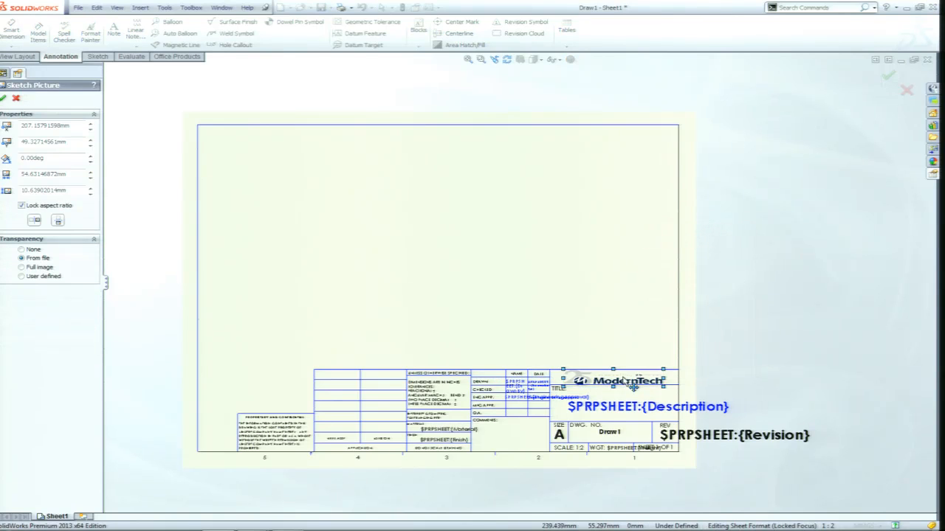
pyautogui.rightClick(626, 380)
pyautogui.click(21, 205)
pyautogui.click(14, 100)
pyautogui.rightClick(616, 382)
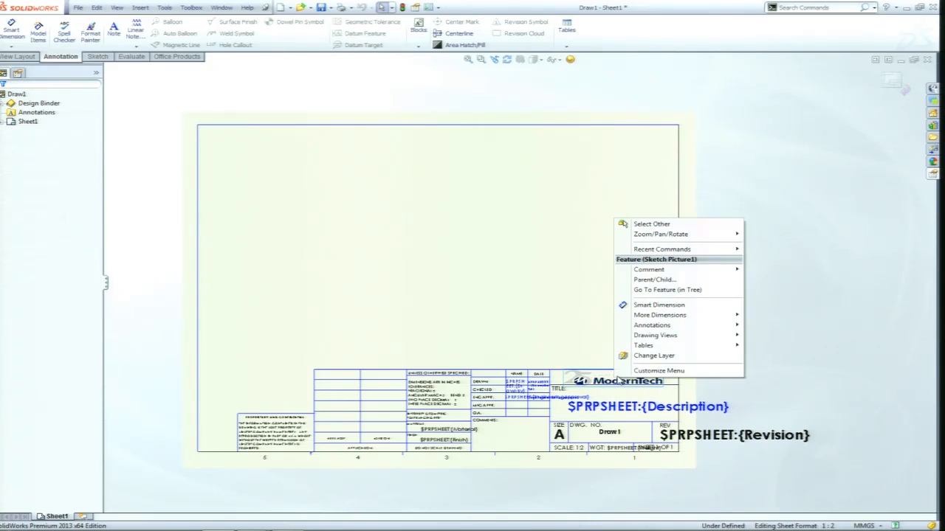
pyautogui.click(614, 382)
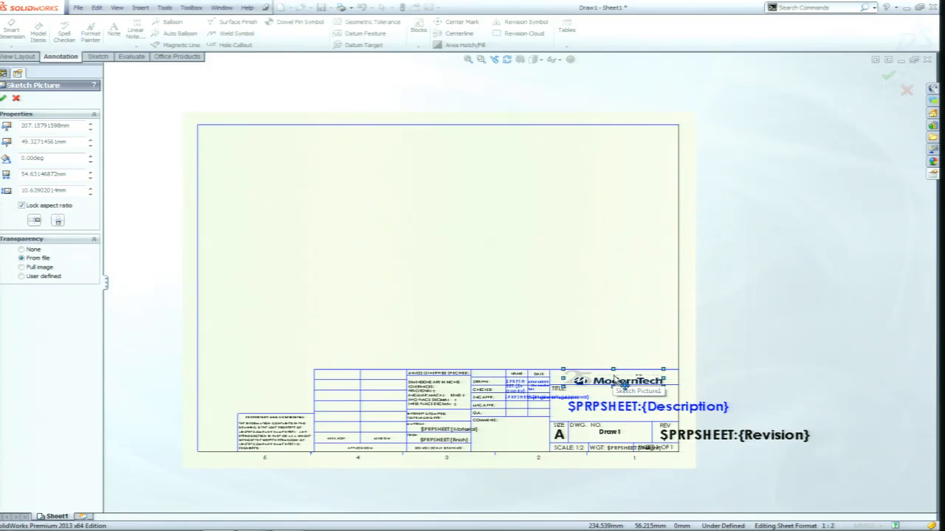
pyautogui.rightClick(613, 380)
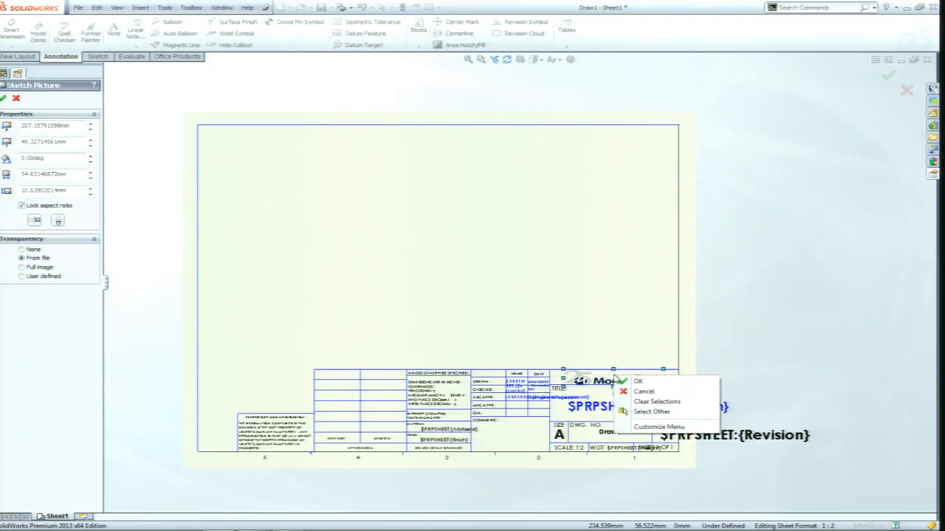
pyautogui.click(658, 427)
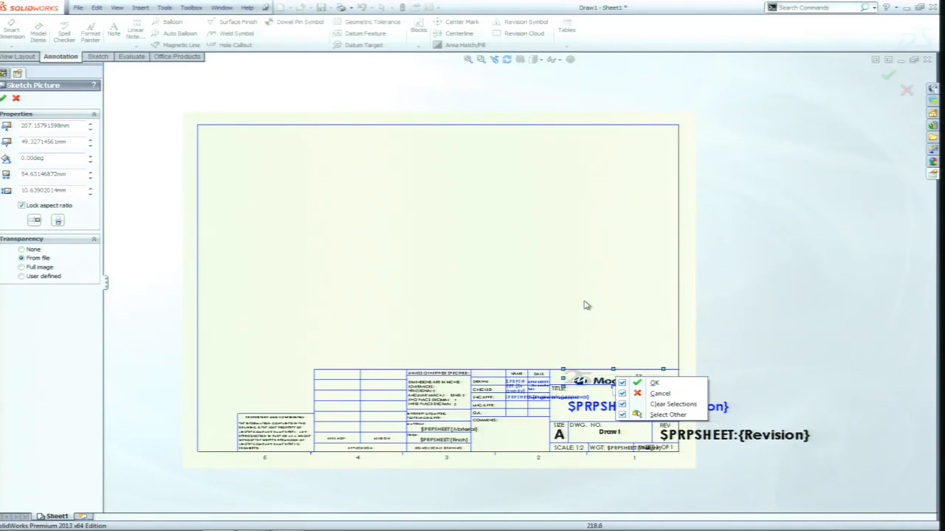
pyautogui.click(638, 337)
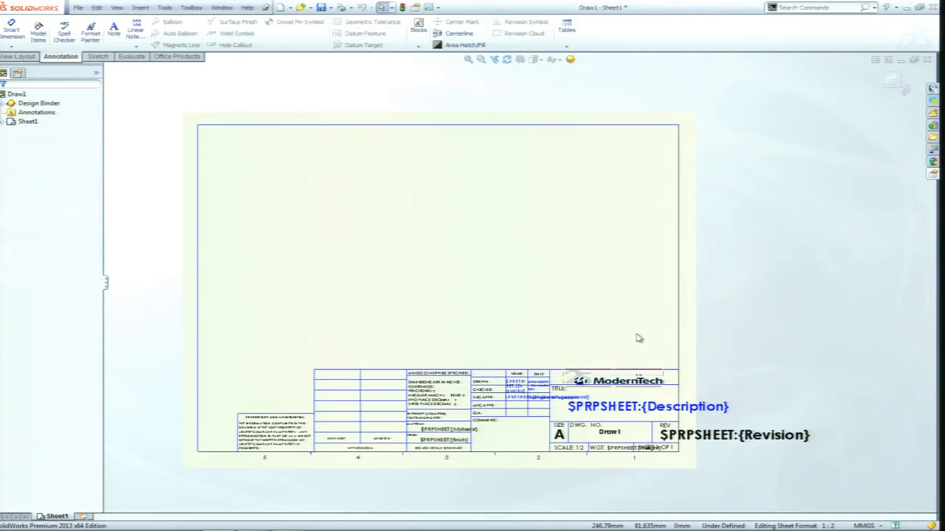
pyautogui.rightClick(389, 235)
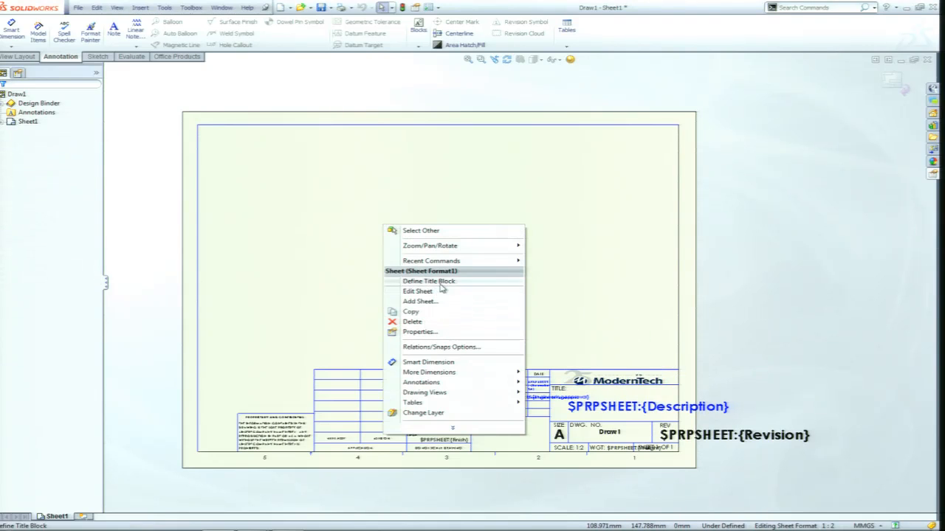
pyautogui.click(416, 290)
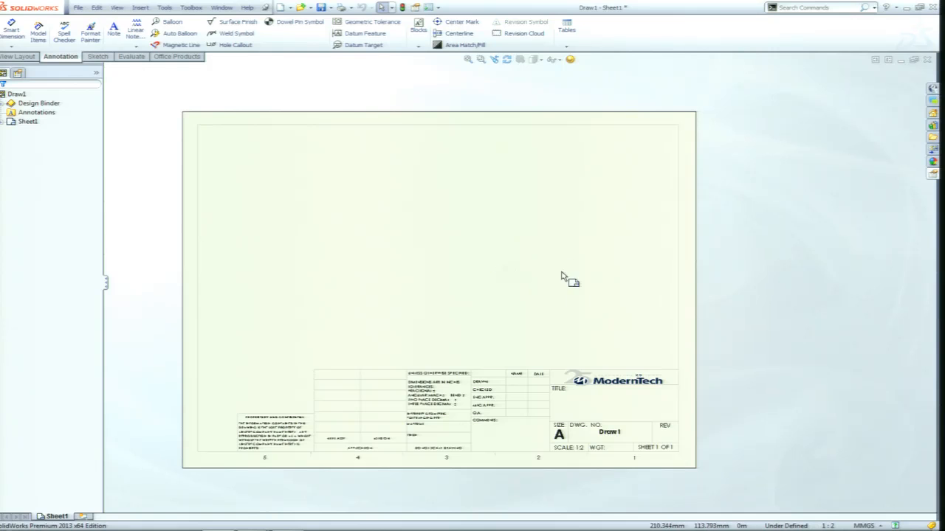
# Create a part from the Part in template and sketch a rectangle about 5.48 by 3.47 in from the origin on the Front plane.
pyautogui.click(281, 8)
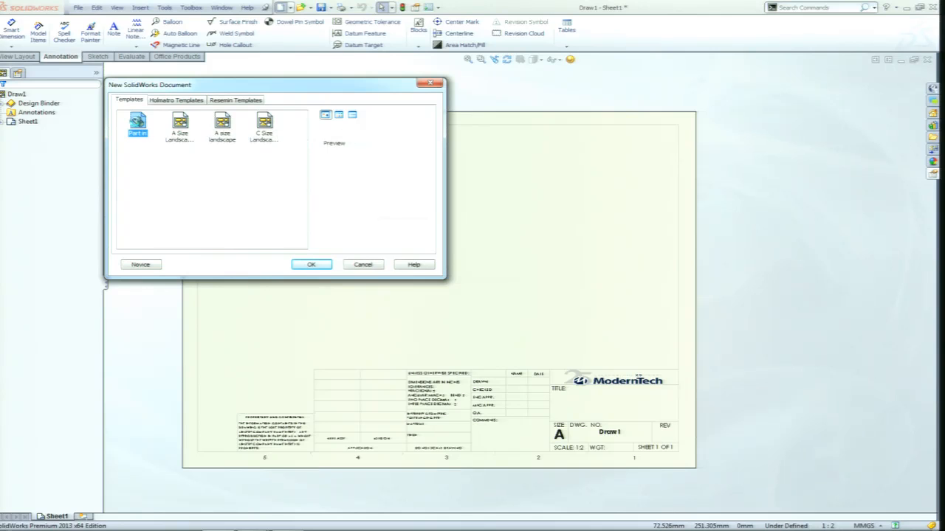
pyautogui.doubleClick(138, 124)
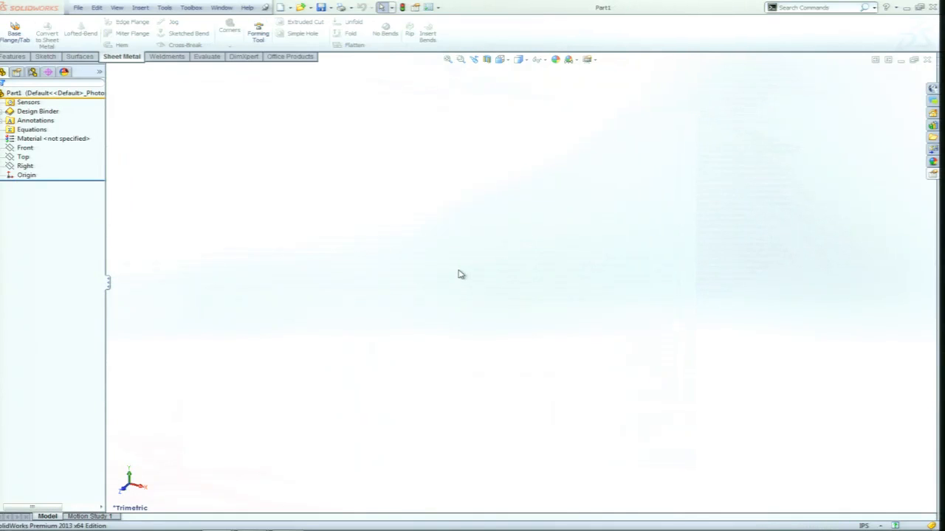
pyautogui.click(26, 148)
pyautogui.click(31, 152)
pyautogui.click(36, 136)
pyautogui.press('s')
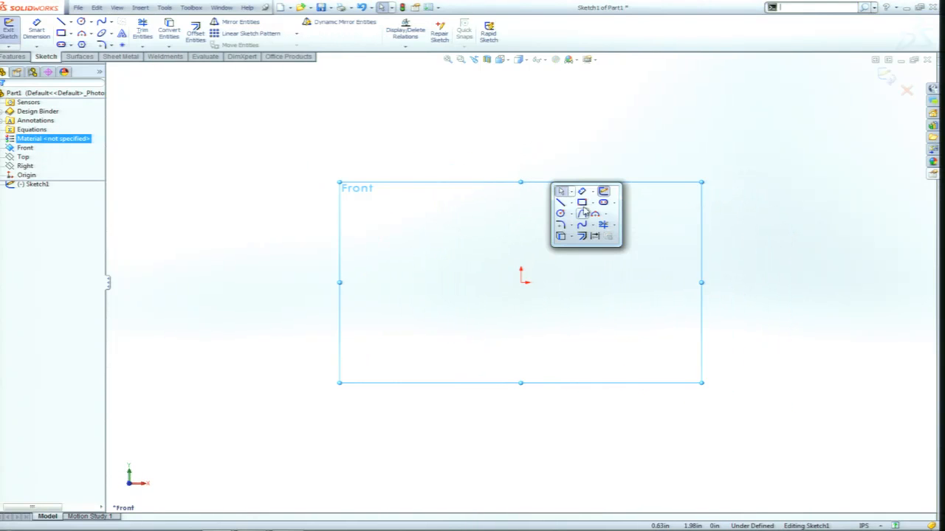
pyautogui.click(582, 203)
pyautogui.moveTo(523, 283); pyautogui.dragTo(831, 104)
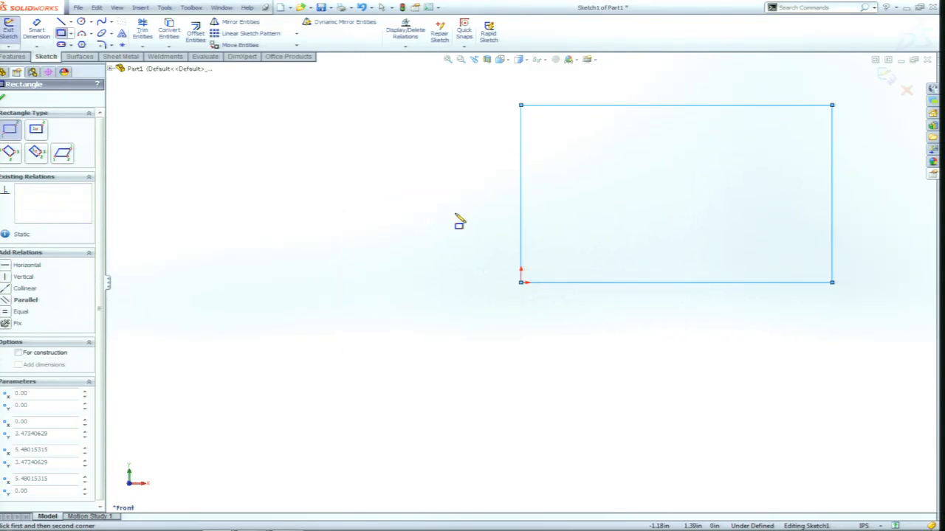
pyautogui.press('Escape')
pyautogui.click(884, 76)
# Extrude the rectangle sketch into a solid block about 1.75 in deep in isometric view.
pyautogui.hotkey('ctrl', '7')
pyautogui.click(688, 355)
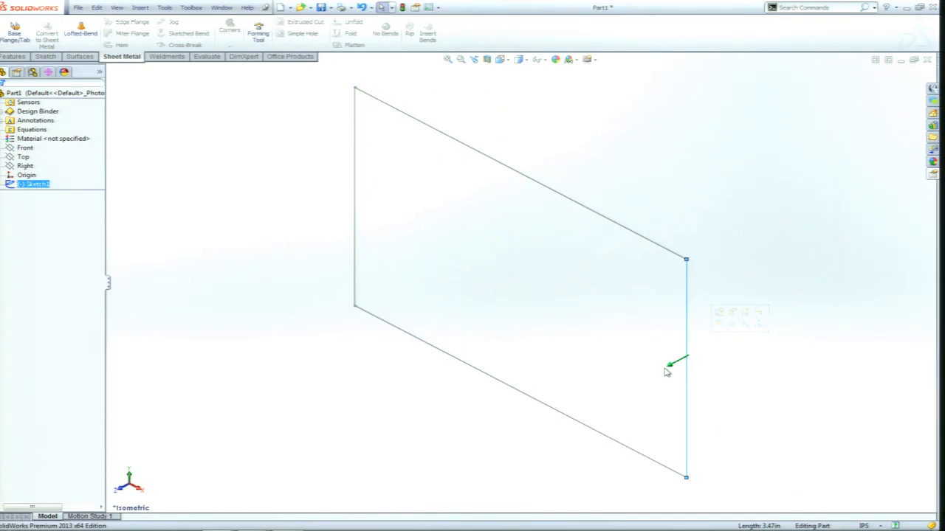
pyautogui.moveTo(660, 381); pyautogui.dragTo(579, 440)
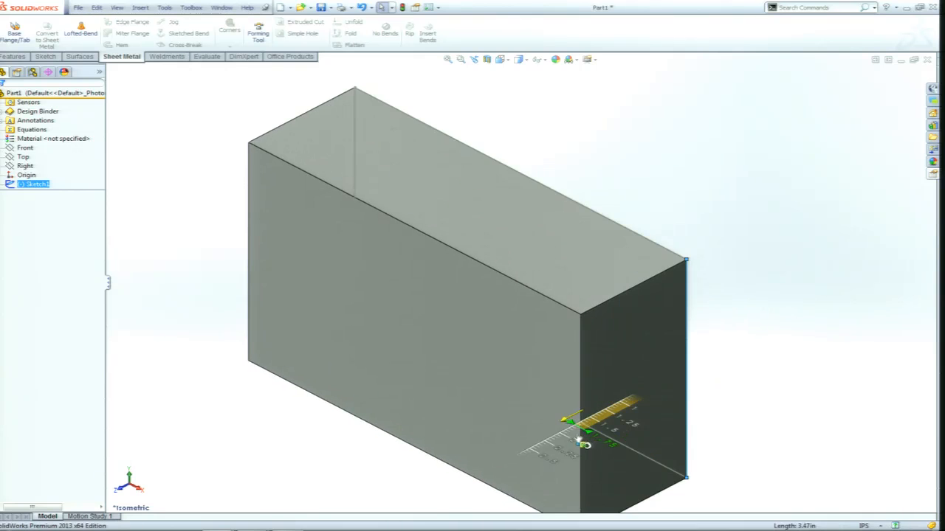
pyautogui.scroll(3, 537, 419)
pyautogui.click(615, 254)
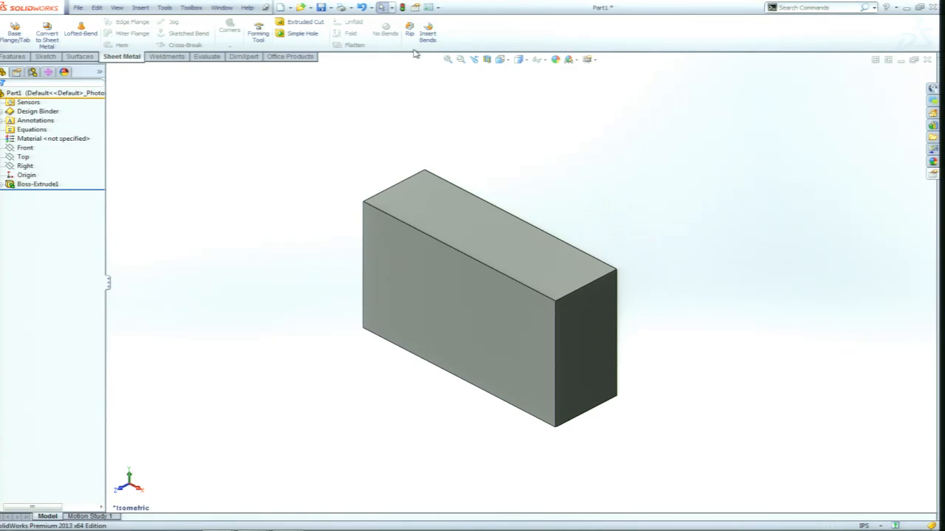
# Examine the part's Summary, Custom and Configuration Specific file properties without changing them.
pyautogui.click(78, 9)
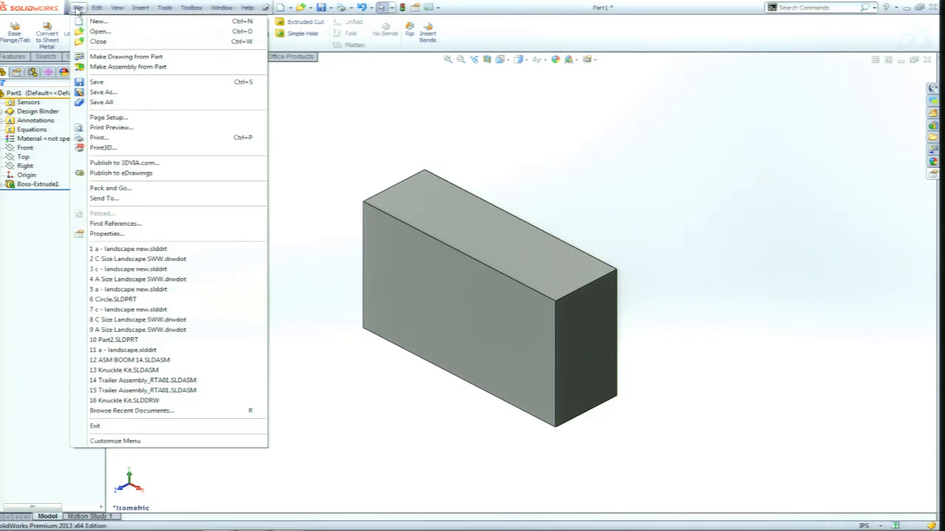
pyautogui.click(111, 235)
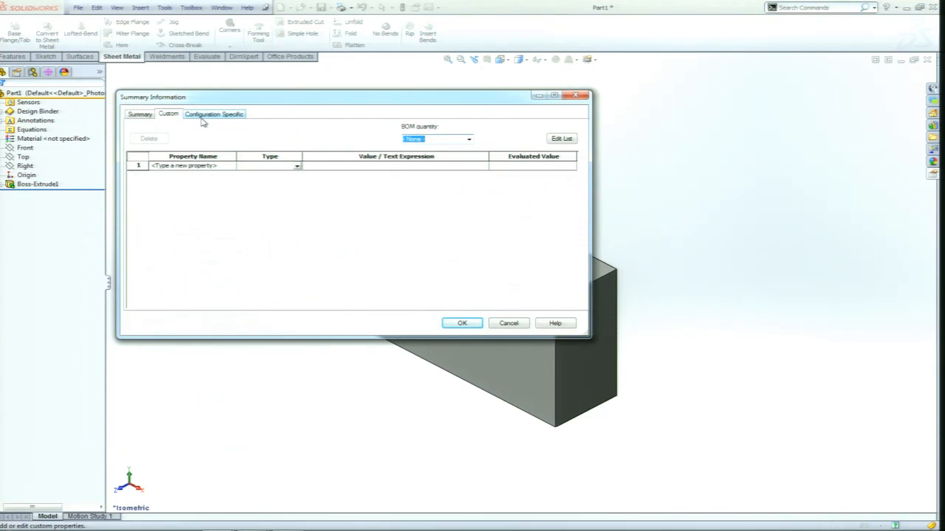
pyautogui.click(144, 115)
pyautogui.click(166, 115)
pyautogui.click(201, 116)
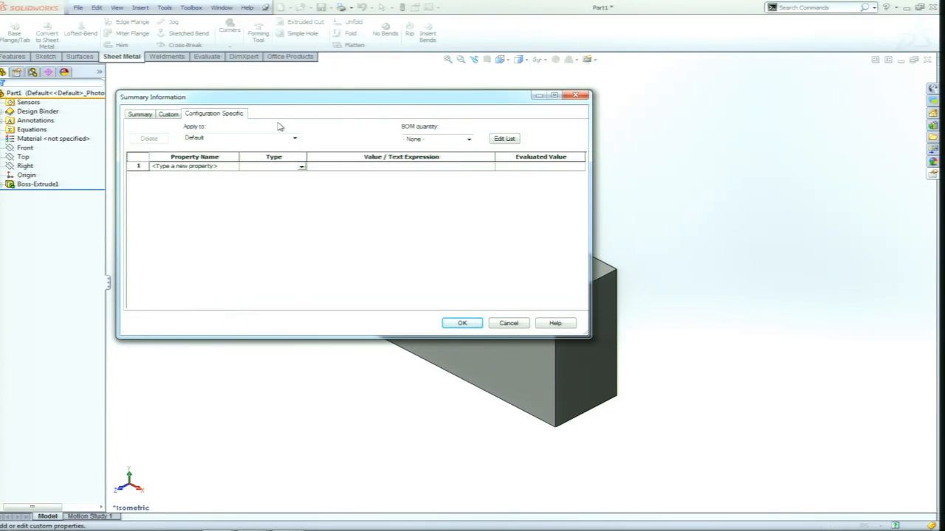
pyautogui.click(522, 326)
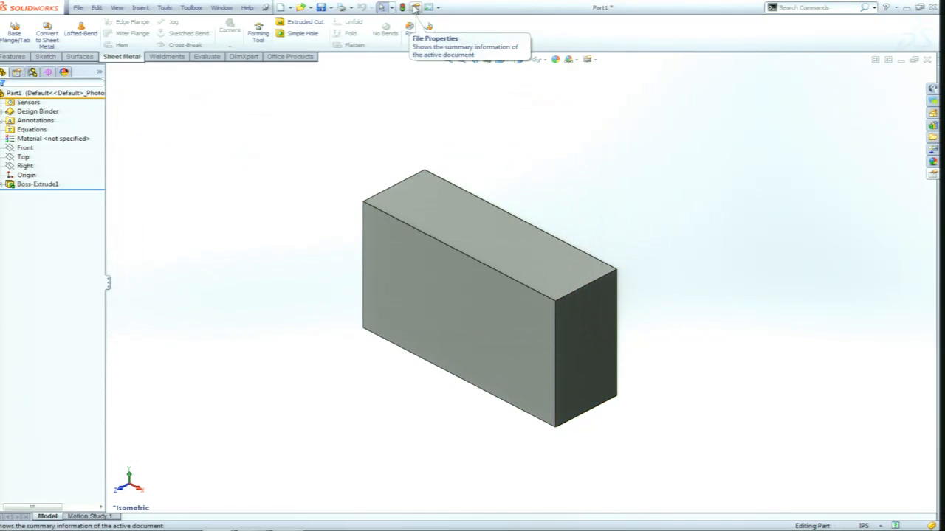
pyautogui.click(415, 7)
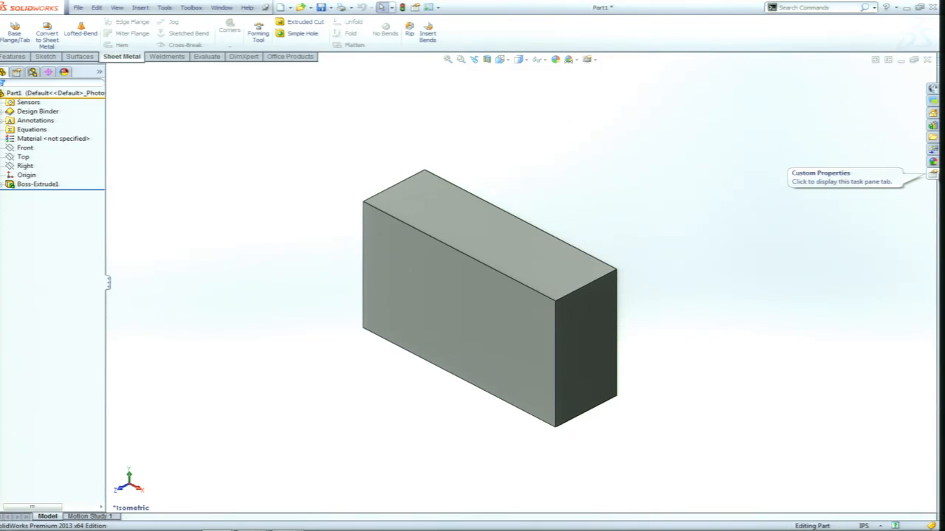
# Show the part's SWW custom properties form and set Part No. to 123-365.
pyautogui.click(932, 174)
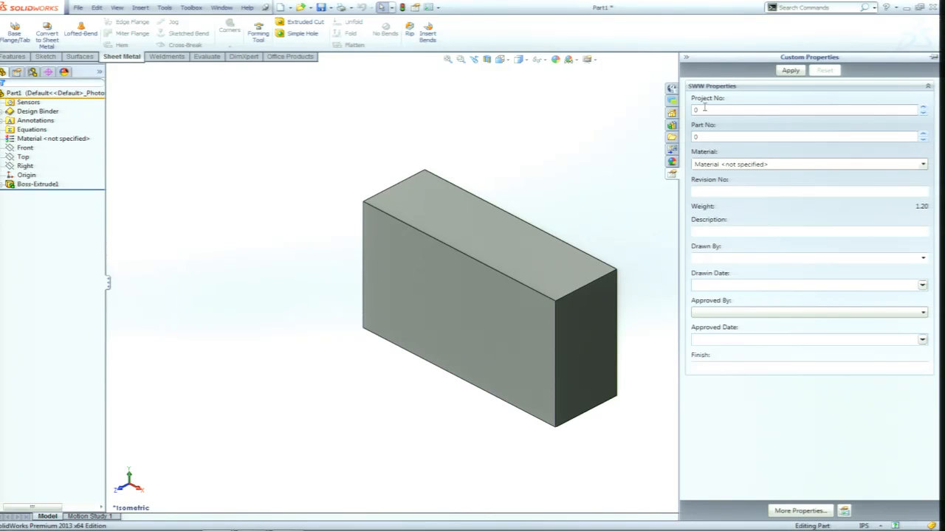
pyautogui.moveTo(708, 110); pyautogui.dragTo(685, 110)
pyautogui.write('555')
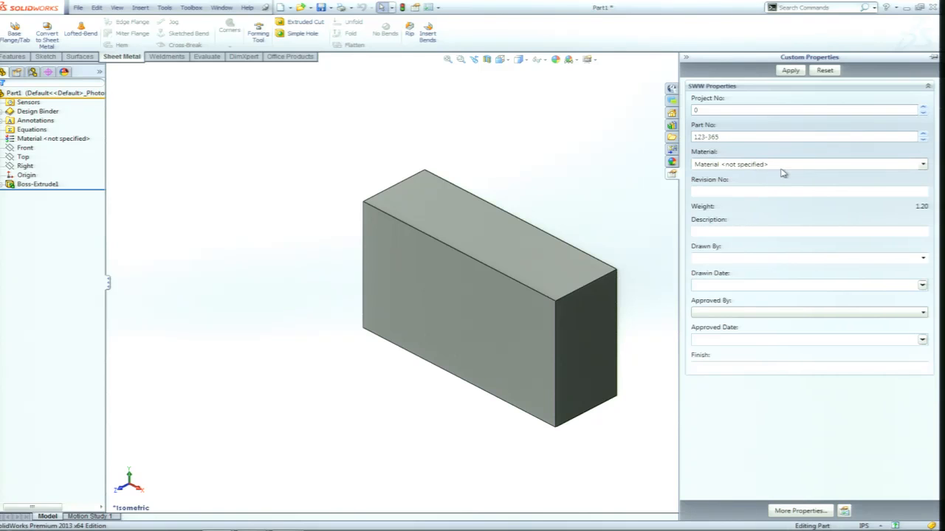
# Assign Alloy Steel from the SolidWorks Materials library's Steel category to the part through the Material property.
pyautogui.click(35, 140)
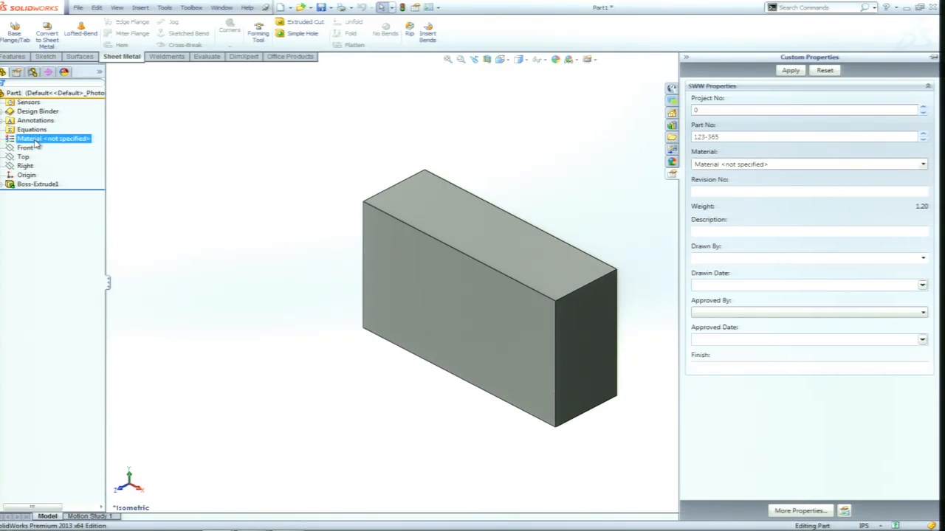
pyautogui.click(923, 165)
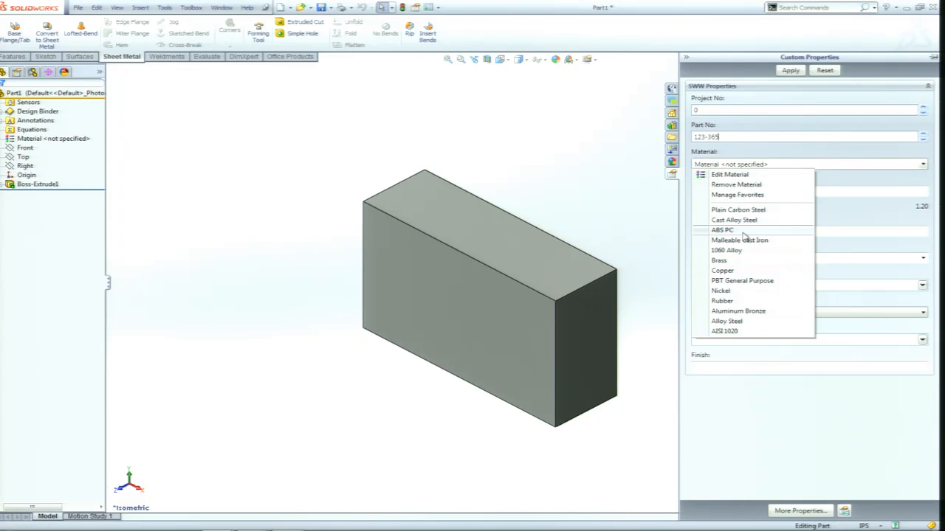
pyautogui.click(741, 181)
pyautogui.click(505, 276)
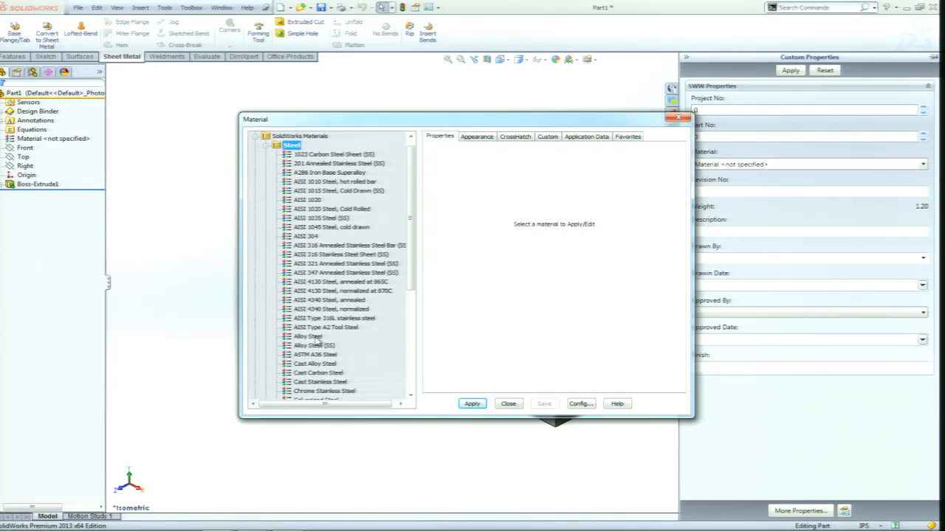
pyautogui.click(315, 338)
pyautogui.click(473, 404)
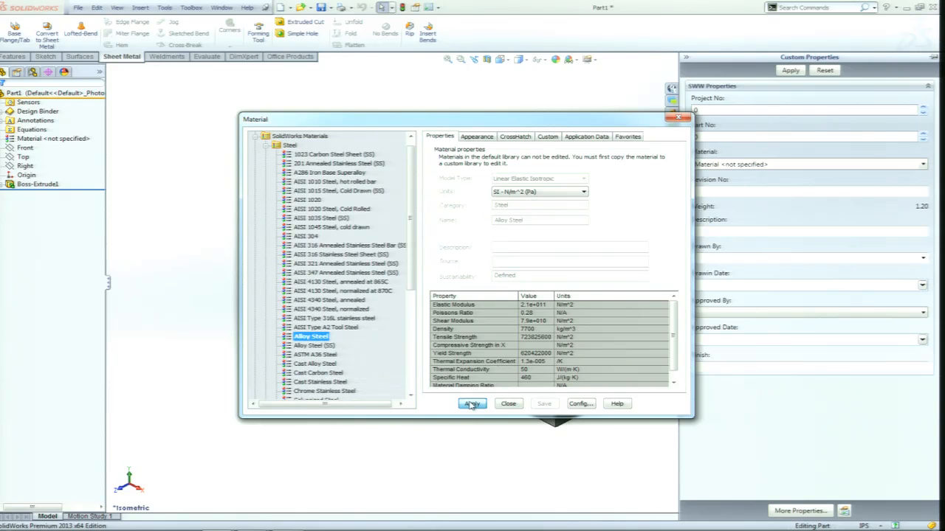
pyautogui.click(509, 405)
pyautogui.click(34, 138)
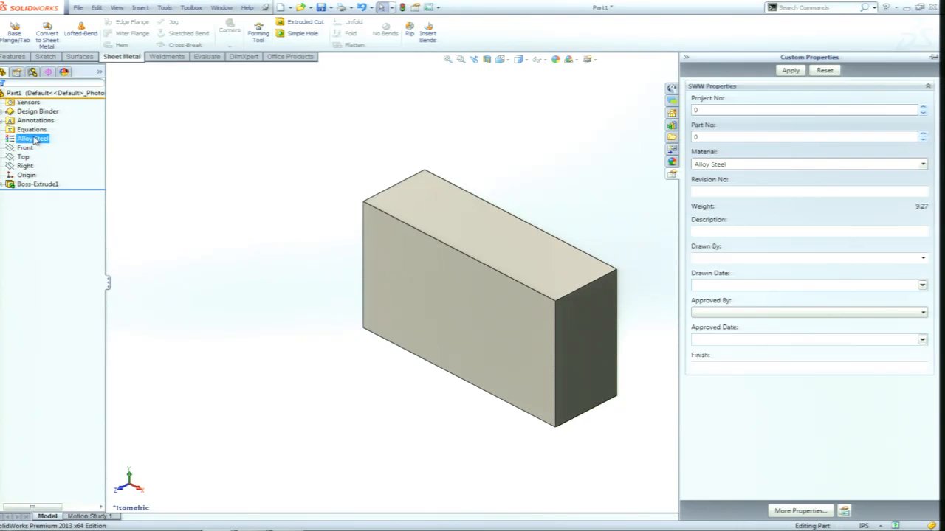
pyautogui.click(376, 141)
# Set the part's Revision No. property to B and its Description to Block.
pyautogui.click(714, 194)
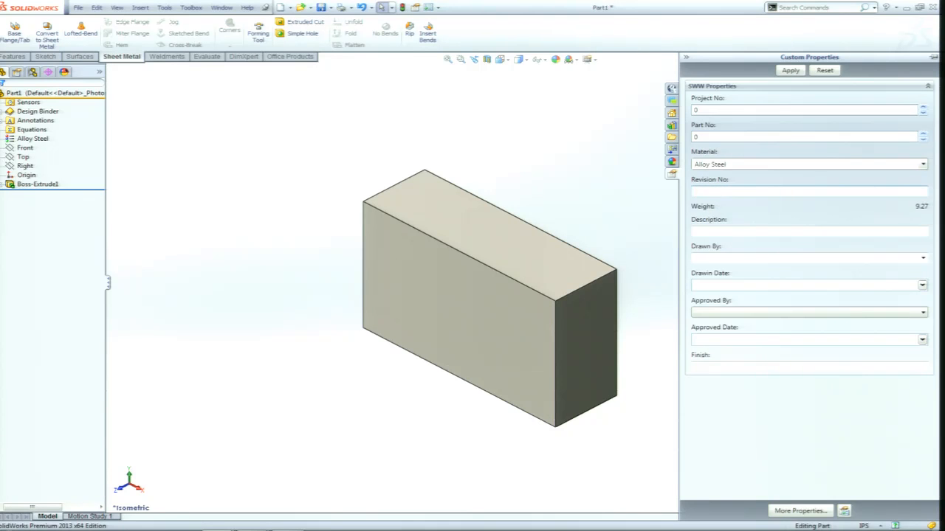
pyautogui.write('B')
pyautogui.click(717, 231)
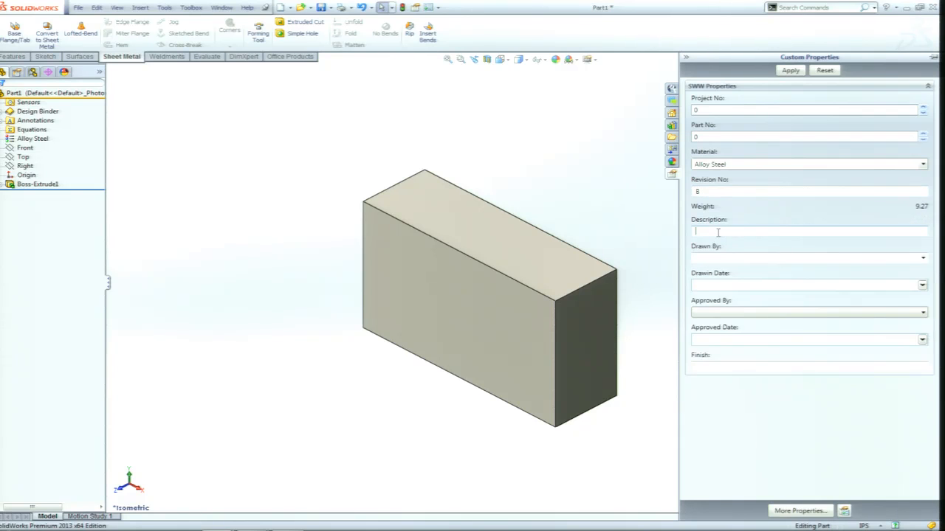
pyautogui.write('Block')
# Choose the first listed person for the Drawn By property and set the drawn date to 1/21/2013.
pyautogui.click(922, 259)
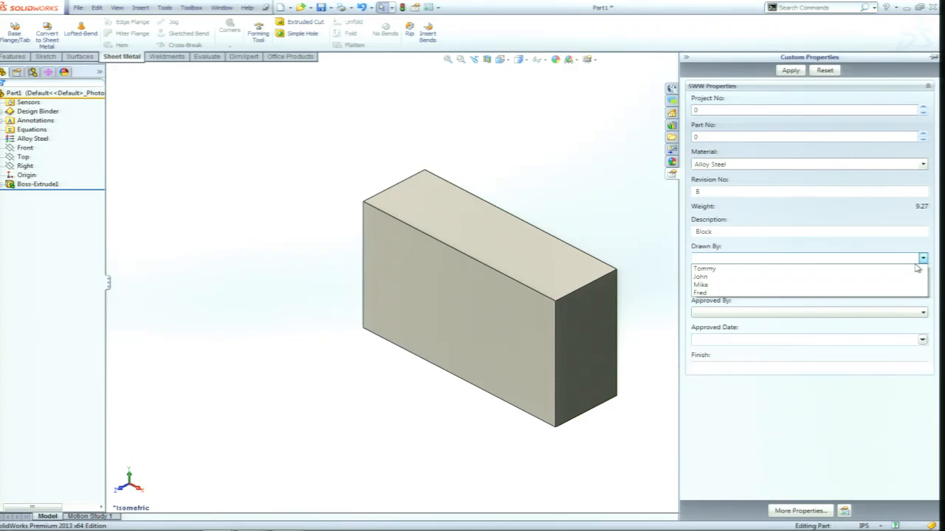
pyautogui.click(707, 269)
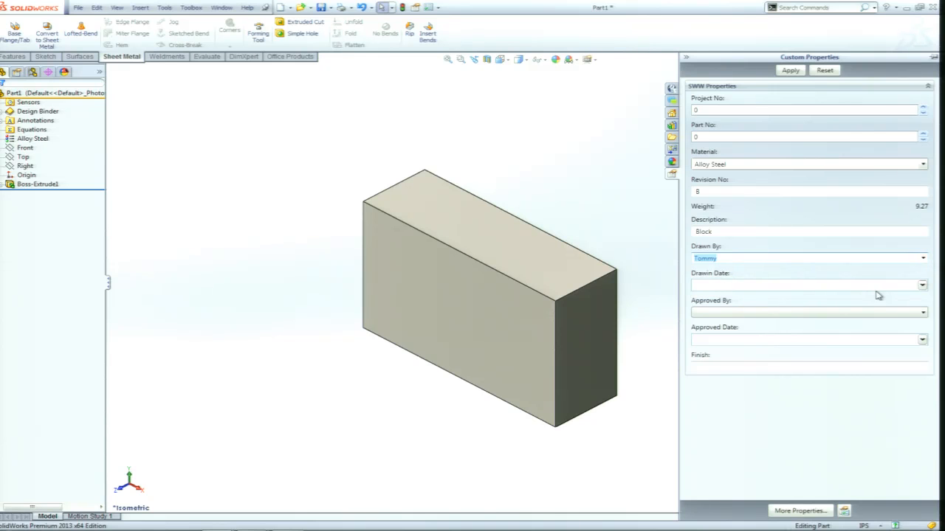
pyautogui.click(922, 285)
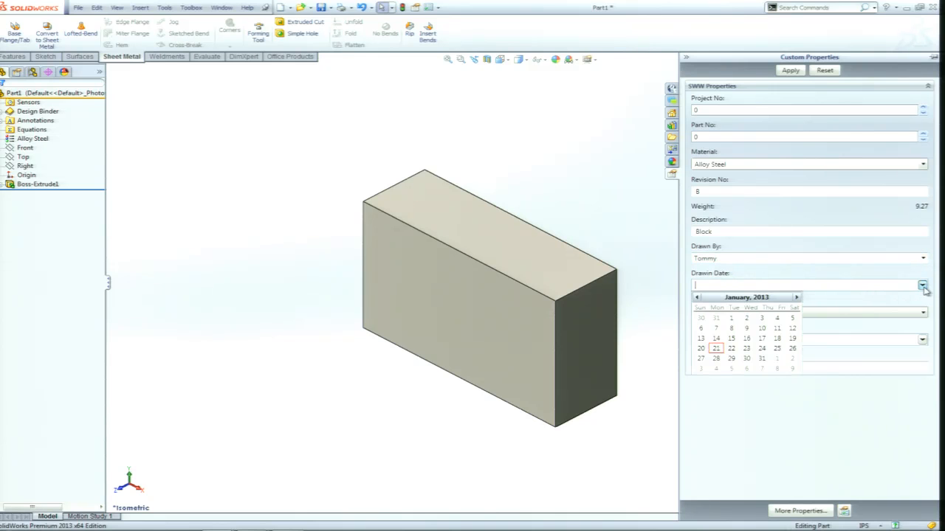
pyautogui.click(716, 348)
# Fill in the approval properties with the first listed approver and the date 1/21/2013, and set Finish to Stainless.
pyautogui.click(923, 315)
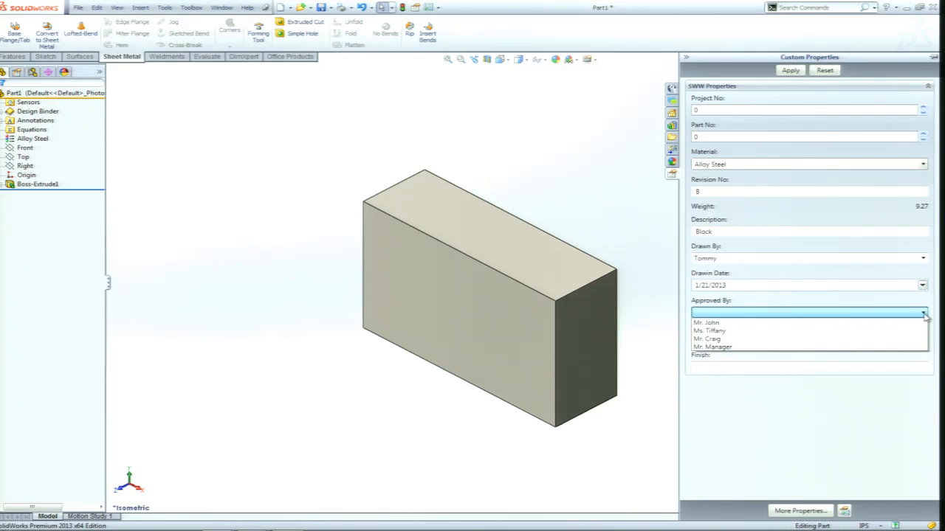
pyautogui.click(716, 324)
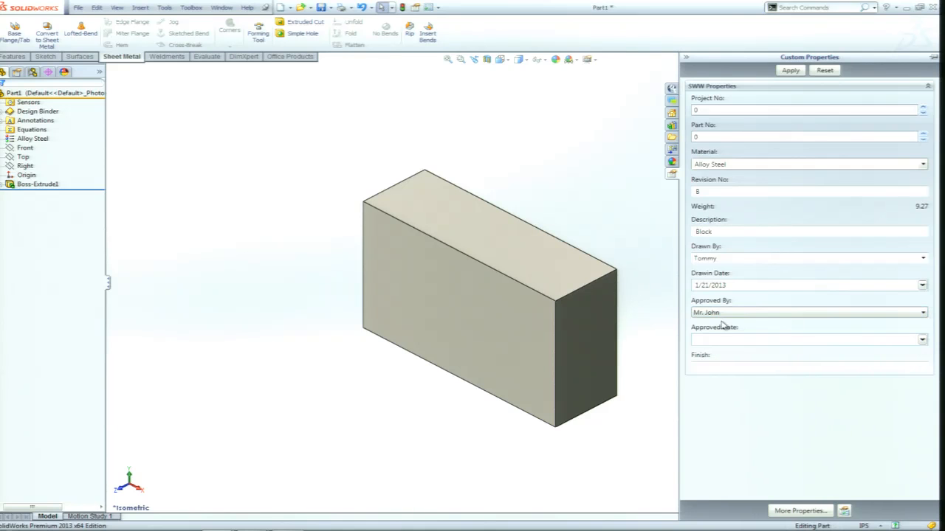
pyautogui.click(922, 341)
pyautogui.click(716, 403)
pyautogui.click(709, 366)
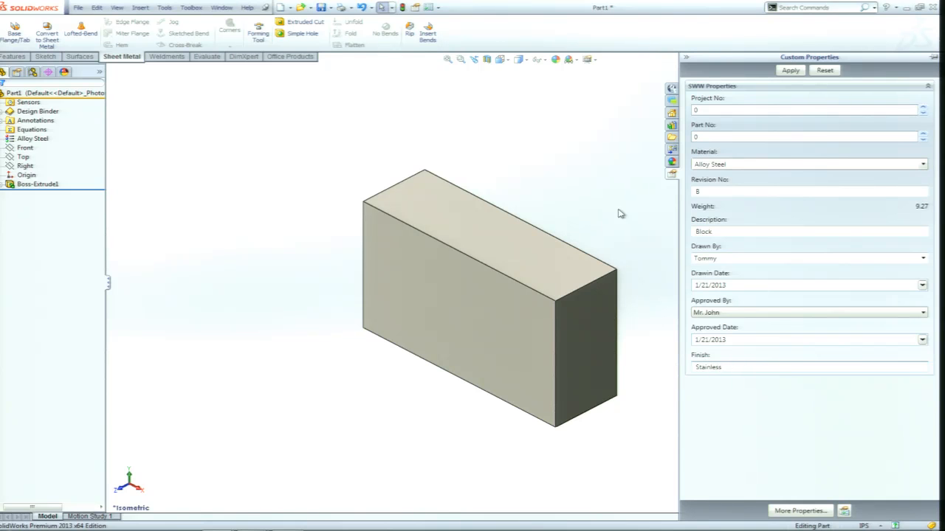
# Save the part as Part1.SLDPRT, including the custom property changes.
pyautogui.click(321, 8)
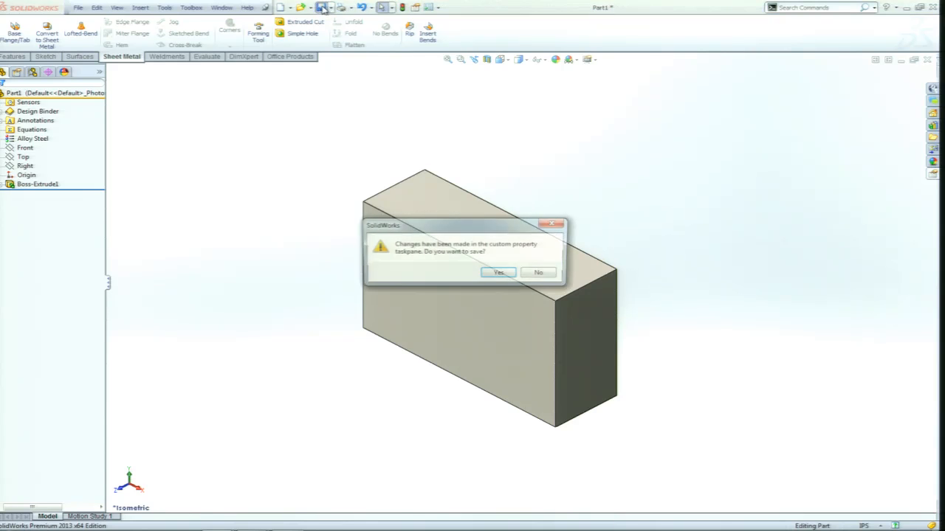
pyautogui.click(505, 275)
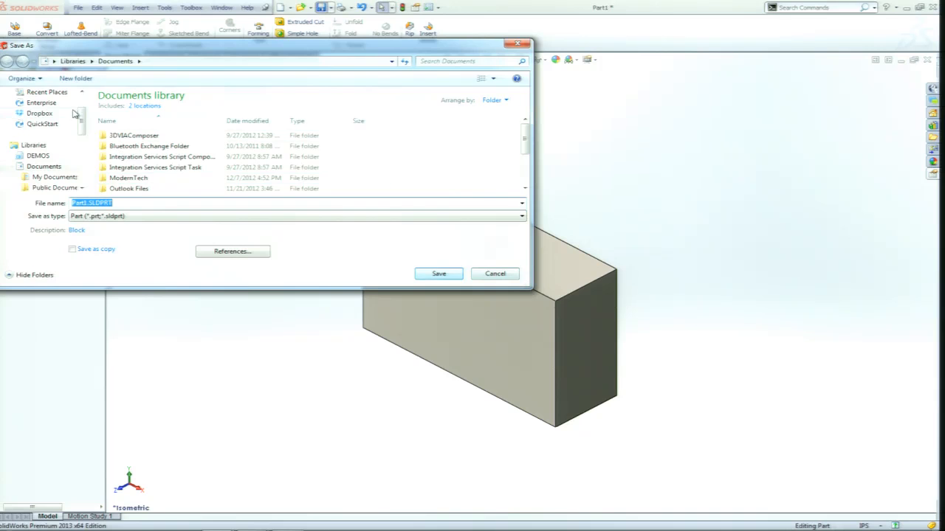
pyautogui.scroll(1, 83, 92)
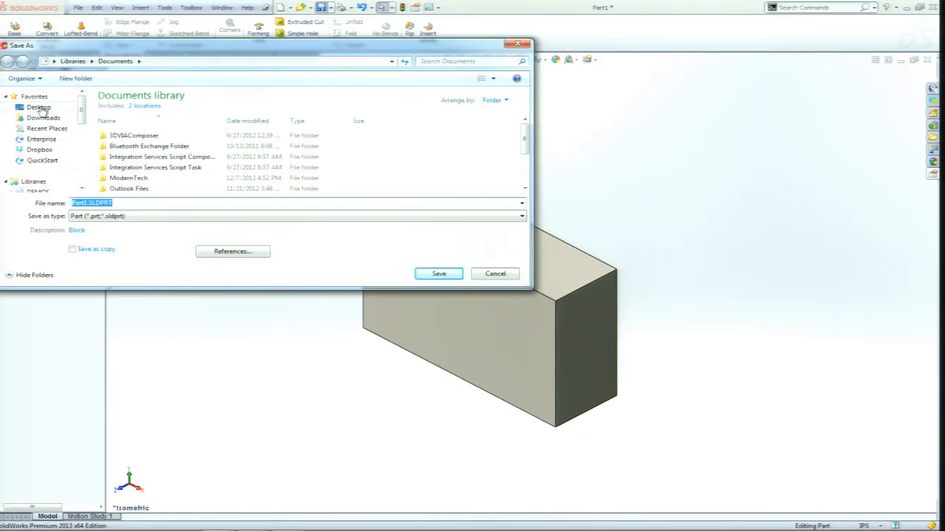
pyautogui.click(441, 275)
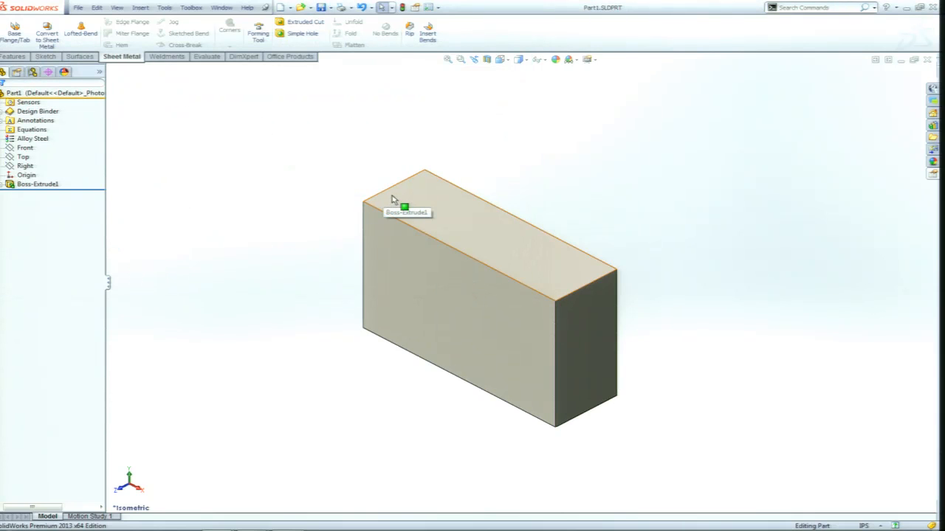
# Make a drawing from the part using the first A Size Landscape template.
pyautogui.click(290, 8)
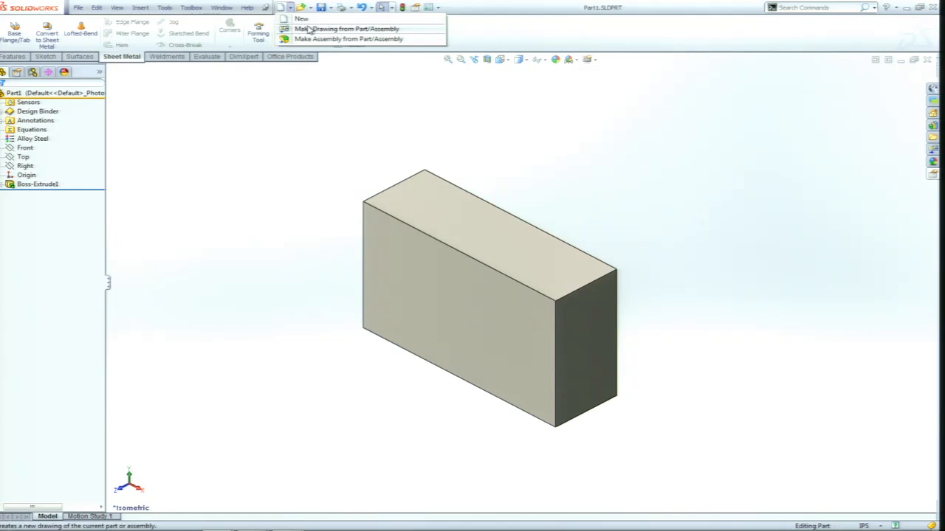
pyautogui.click(311, 31)
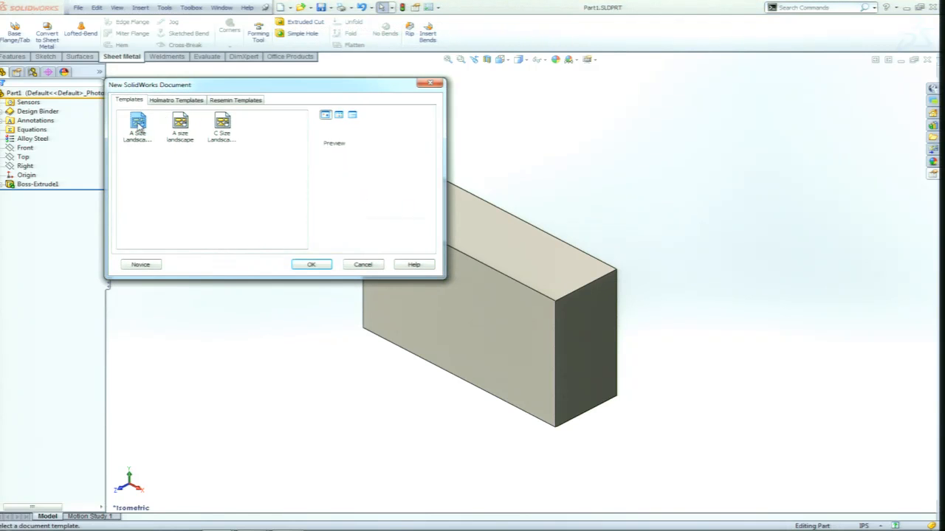
pyautogui.doubleClick(136, 124)
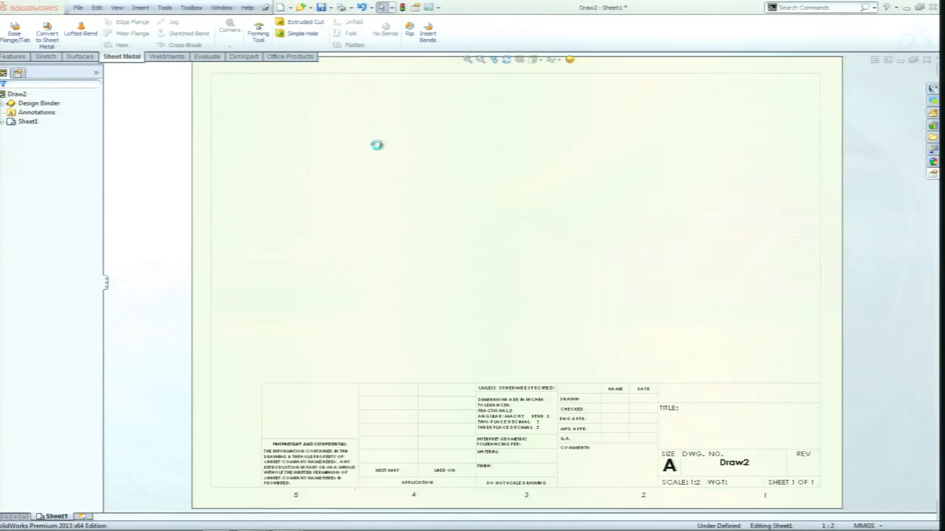
# Place the part's Front view above the title block near the sheet's middle, without adding any projected views.
pyautogui.moveTo(712, 209); pyautogui.dragTo(546, 306)
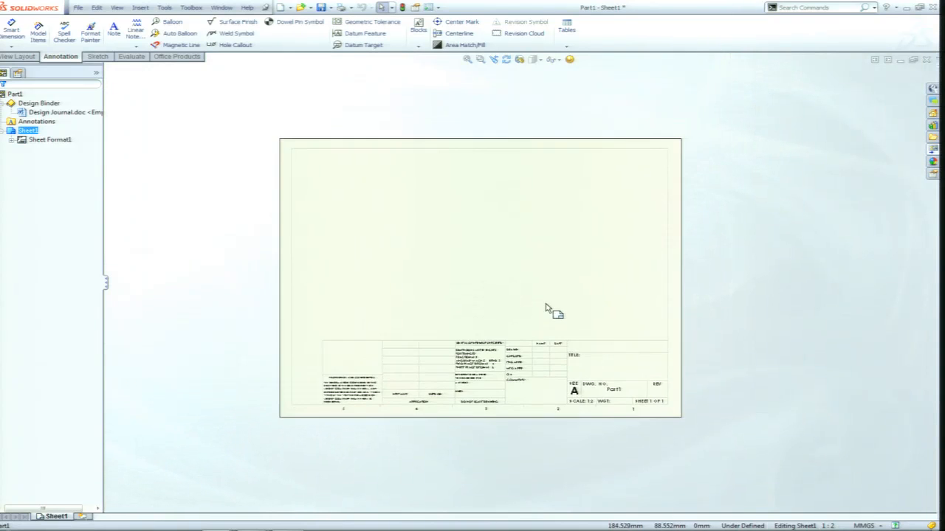
pyautogui.scroll(-1, 550, 301)
pyautogui.click(934, 150)
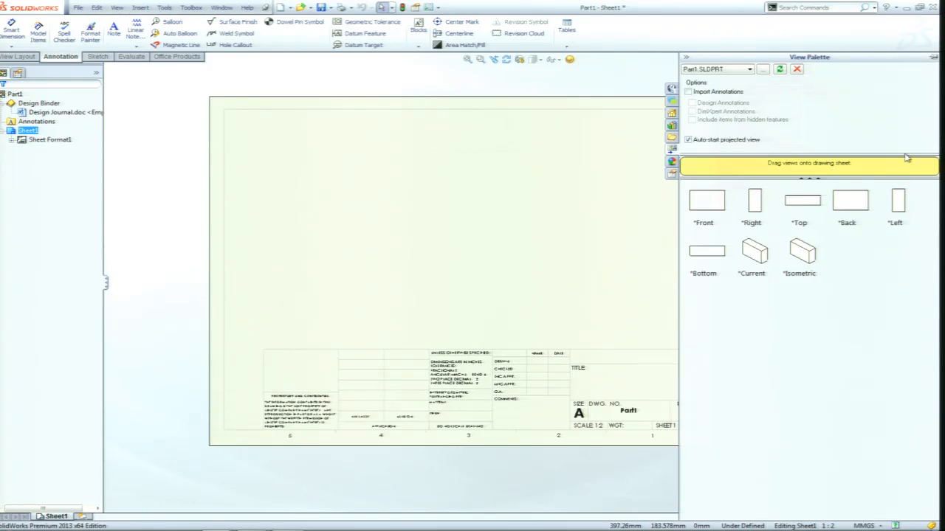
pyautogui.moveTo(722, 207); pyautogui.dragTo(447, 239)
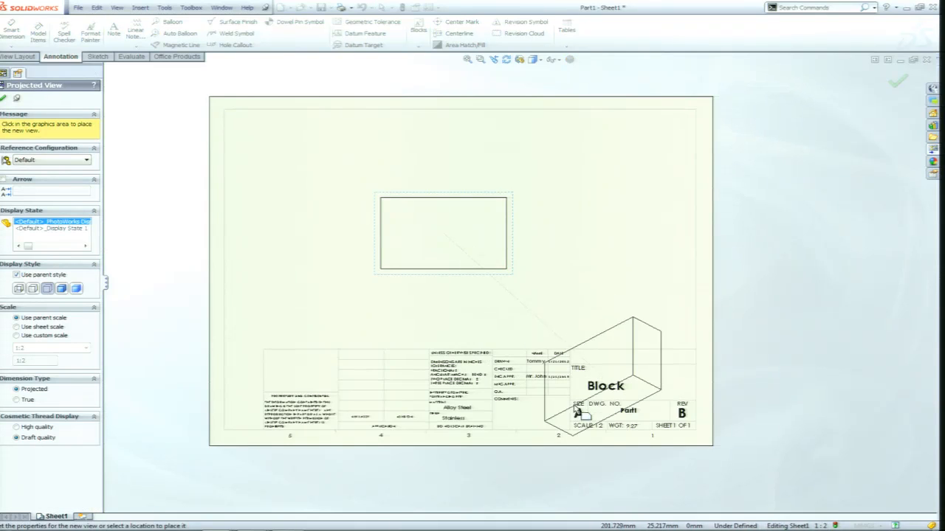
pyautogui.scroll(-2, 569, 414)
pyautogui.press('Escape')
# Examine the drawing's title block entries for material, finish, names, dates, title, weight and revision.
pyautogui.scroll(-2, 561, 414)
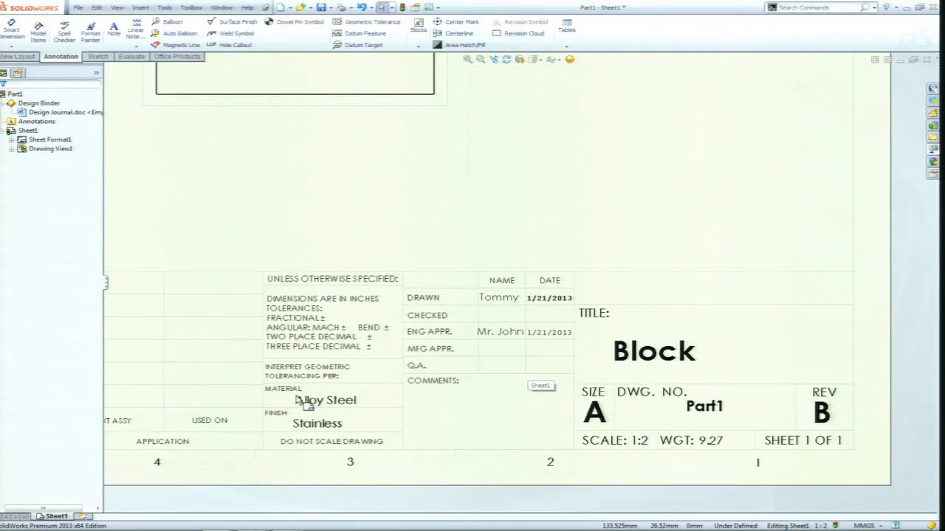
pyautogui.scroll(-2, 298, 401)
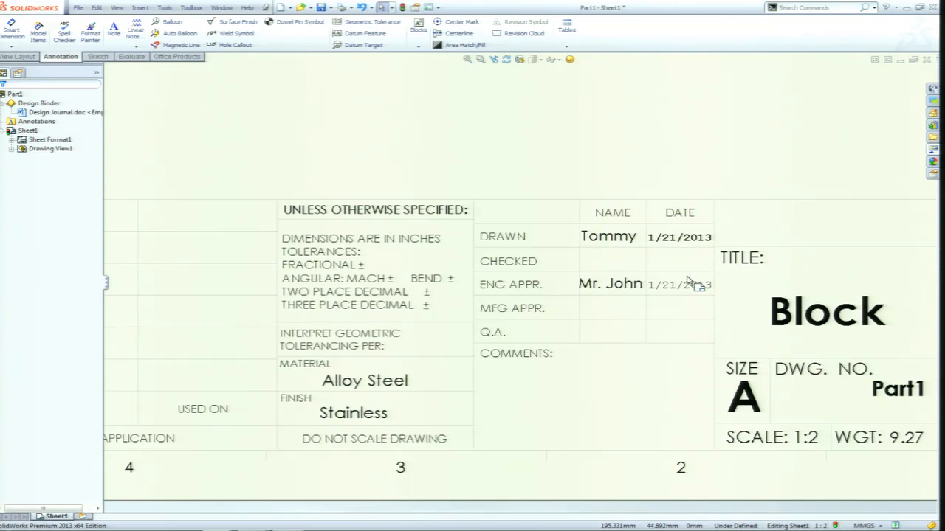
pyautogui.moveTo(697, 378)
pyautogui.mouseDown(button='middle')
pyautogui.moveTo(502, 310)
pyautogui.moveTo(362, 308)
pyautogui.mouseUp(button='middle')
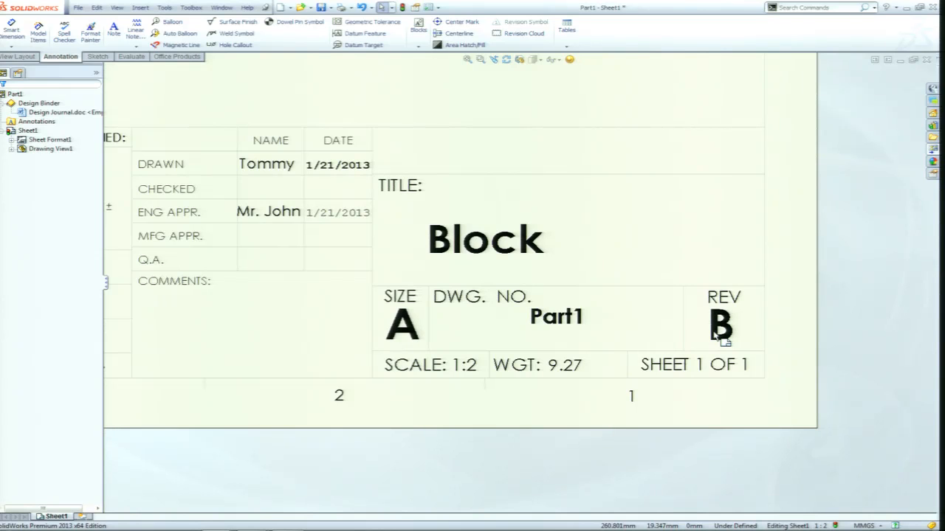
pyautogui.scroll(2, 600, 234)
pyautogui.moveTo(600, 217); pyautogui.dragTo(744, 301, button='middle')
pyautogui.scroll(2, 624, 247)
pyautogui.moveTo(549, 212); pyautogui.dragTo(684, 298, button='middle')
pyautogui.scroll(2, 674, 290)
pyautogui.scroll(-1, 625, 266)
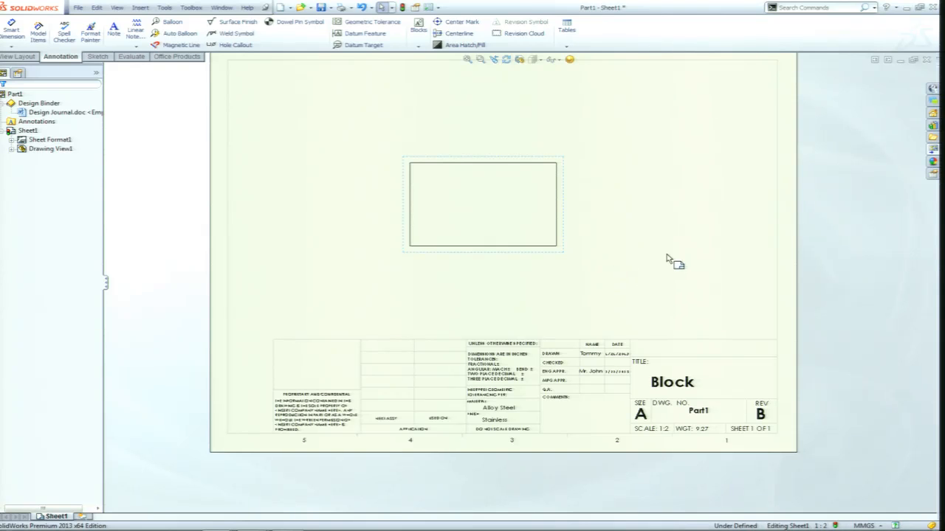
pyautogui.moveTo(719, 219); pyautogui.dragTo(715, 262, button='middle')
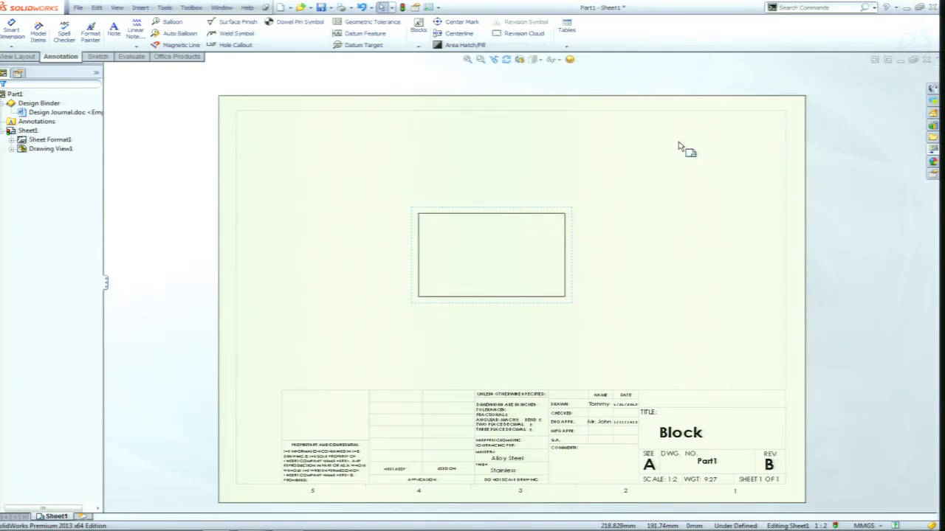
# Launch the Property Tab Builder from the SolidWorks Tools resources and move its window clear of the sheet's lower edge.
pyautogui.click(932, 114)
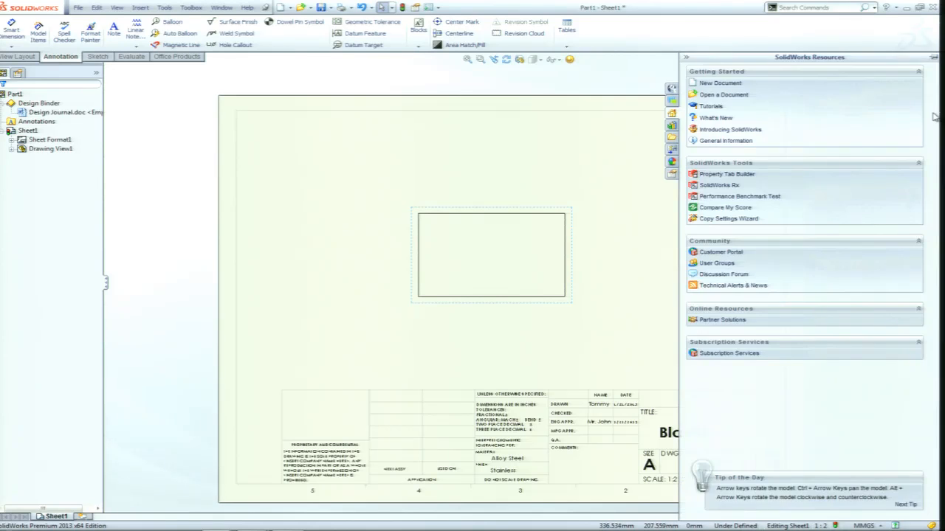
pyautogui.click(740, 175)
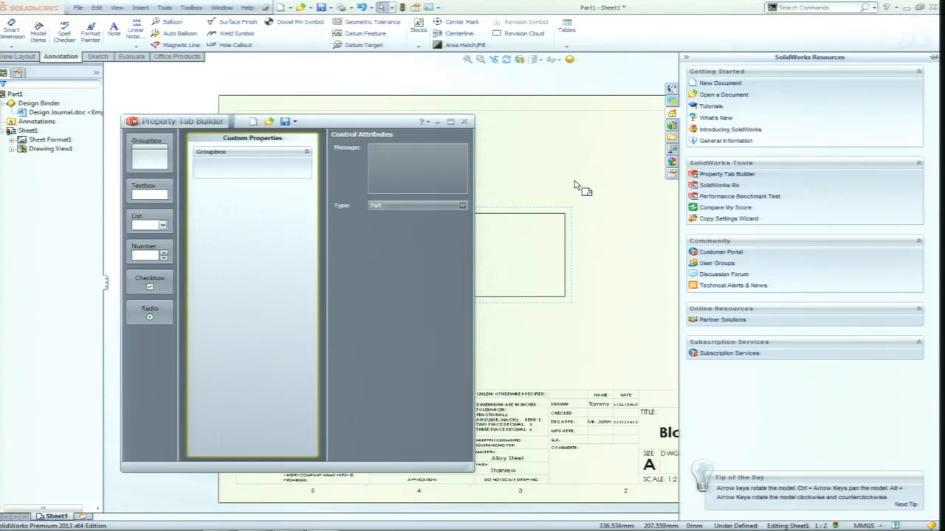
pyautogui.moveTo(319, 122); pyautogui.dragTo(384, 95)
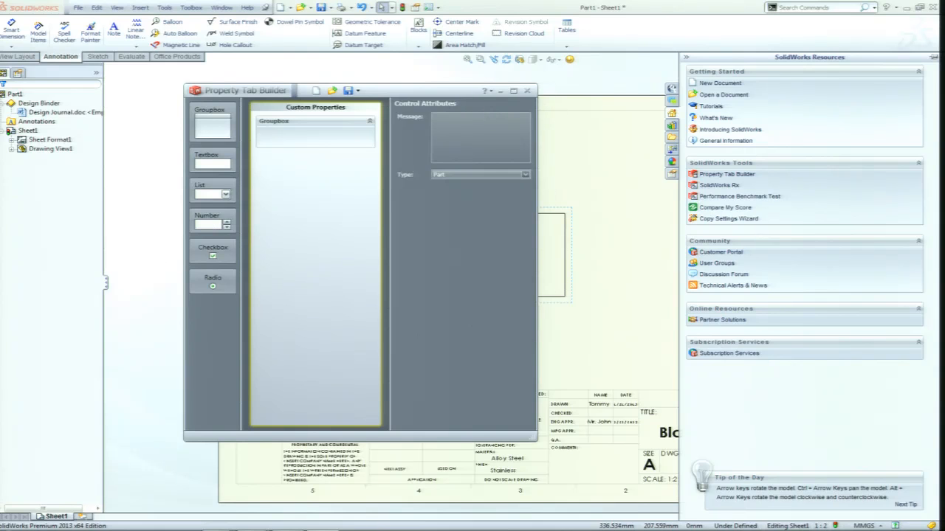
# Locate the Property Tab Builder among the SolidWorks 2013 tools in the Windows programs list, without launching it.
pyautogui.click(10, 521)
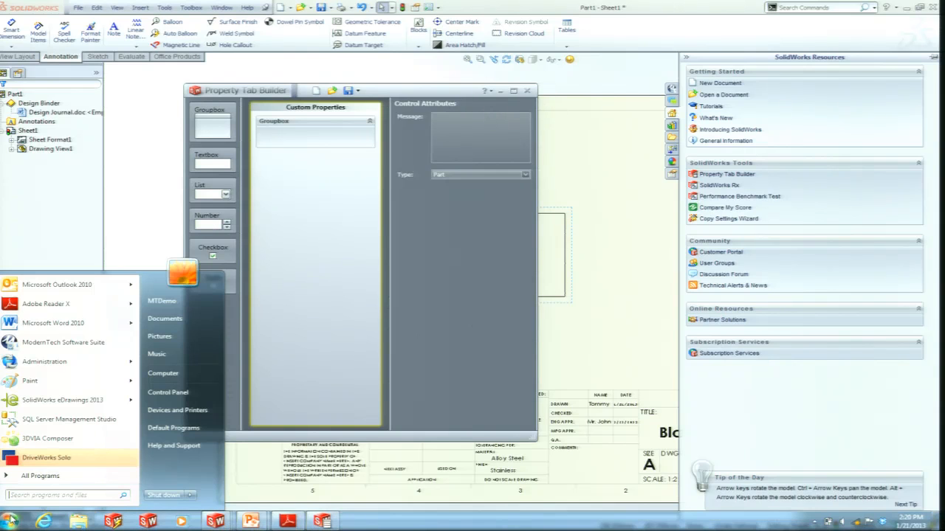
pyautogui.click(61, 477)
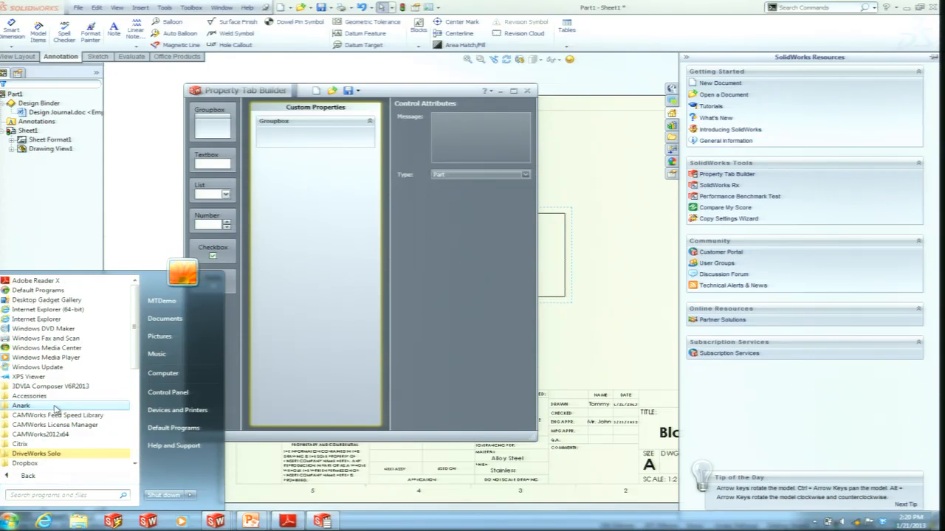
pyautogui.scroll(-4, 32, 387)
pyautogui.scroll(-3, 33, 387)
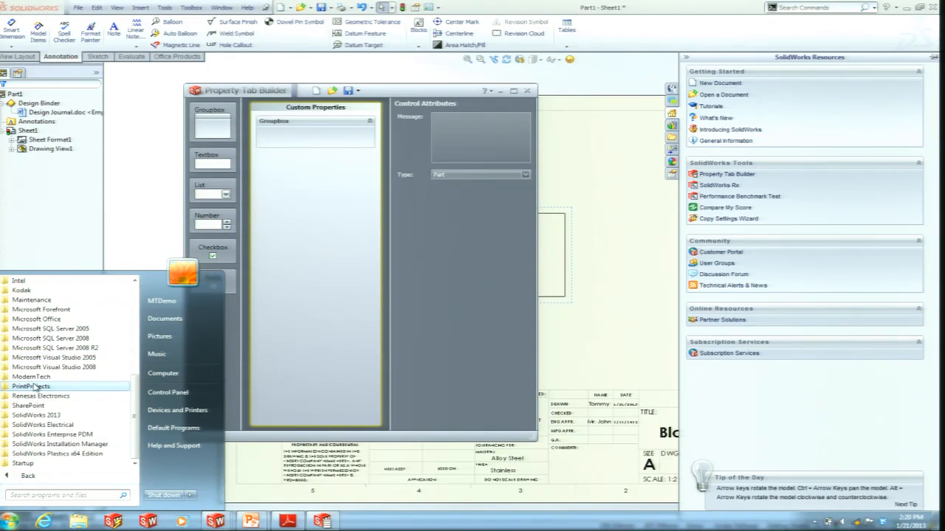
pyautogui.click(46, 415)
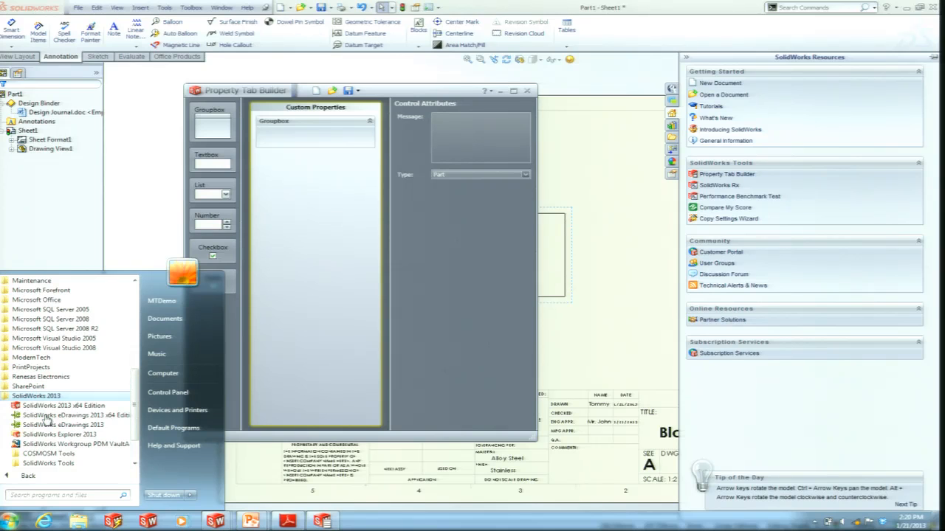
pyautogui.click(52, 470)
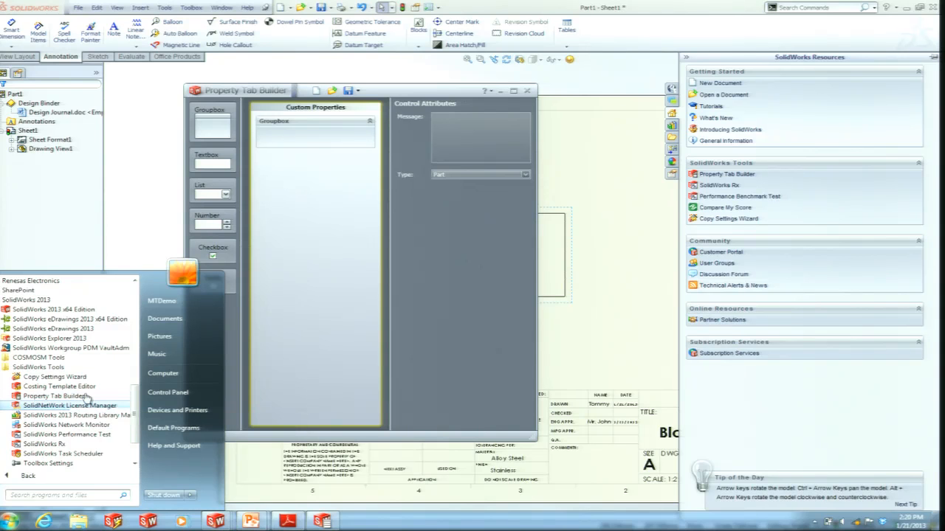
pyautogui.click(156, 236)
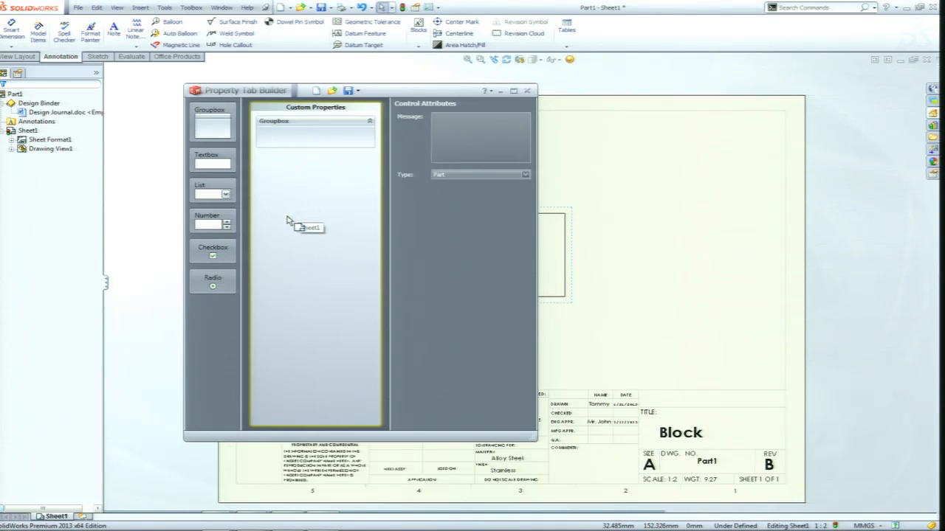
# Bring the Property Tab Builder window back to the front and review its template types, keeping Part.
pyautogui.click(348, 236)
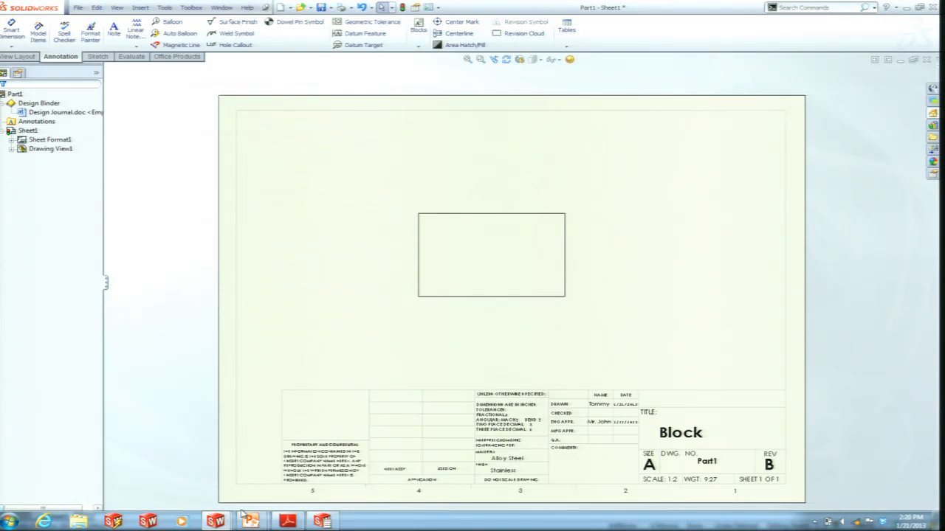
pyautogui.click(322, 521)
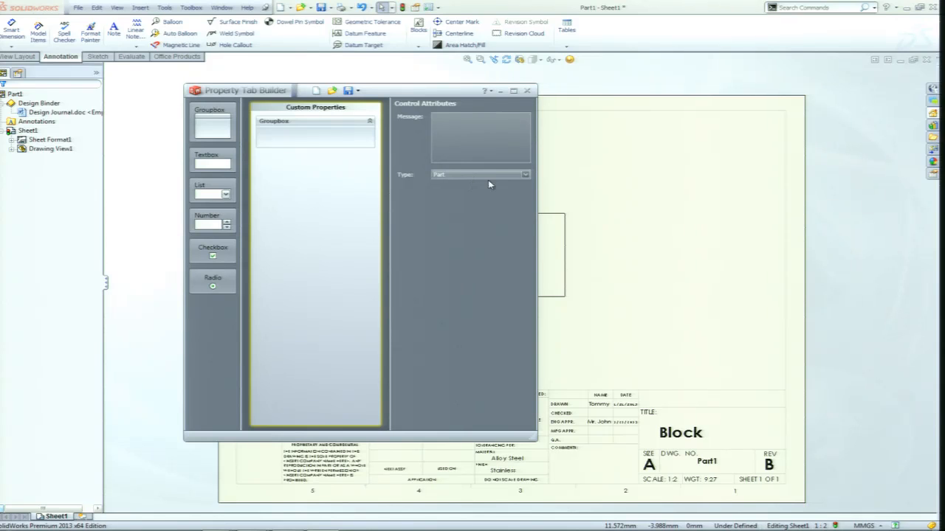
pyautogui.click(525, 176)
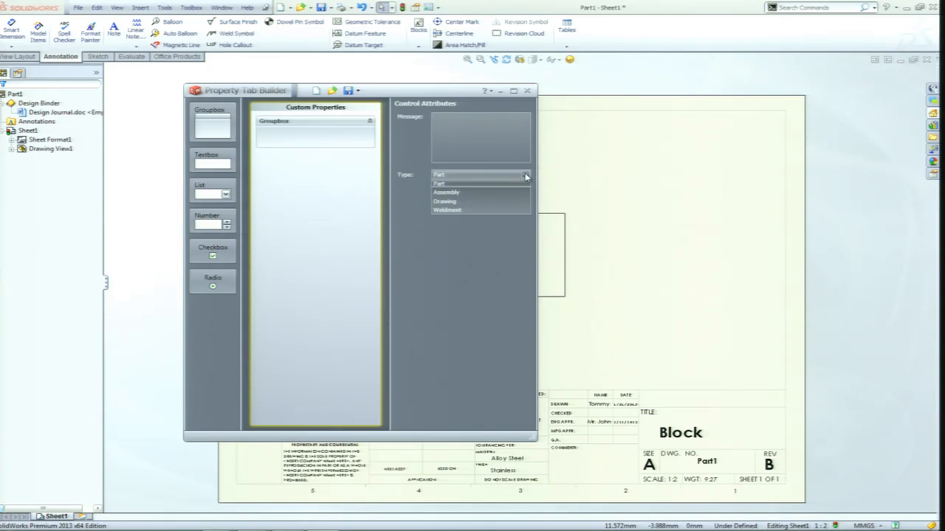
pyautogui.click(443, 186)
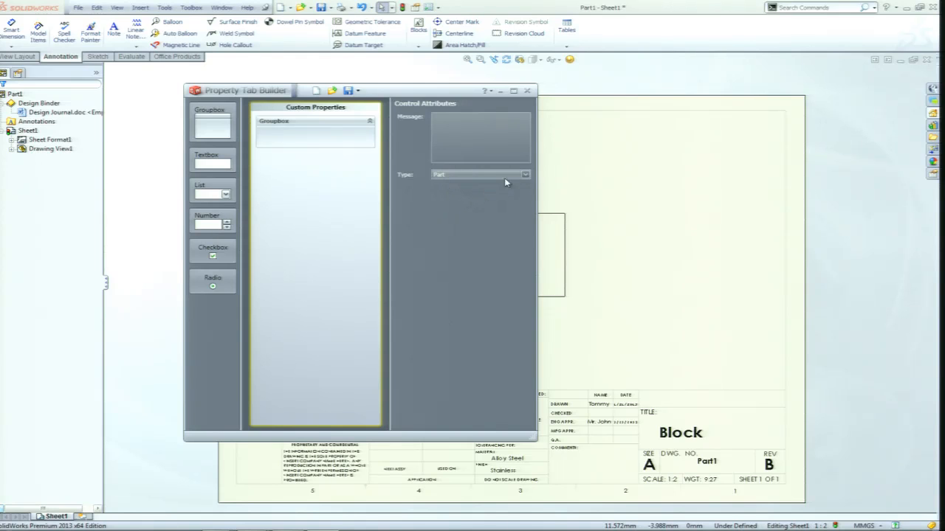
# Open the existing properties template template.prtprp from the Sheet SWW2013 folder to view its form.
pyautogui.click(331, 90)
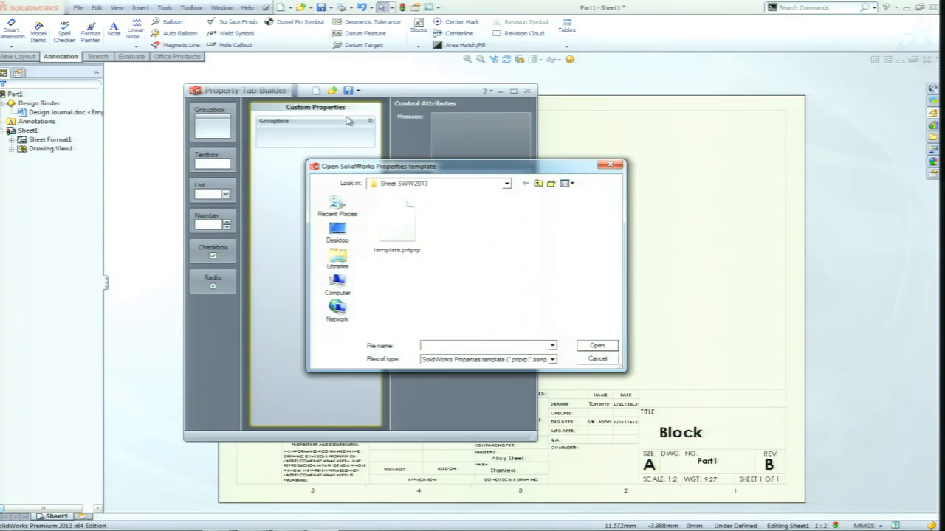
pyautogui.click(404, 230)
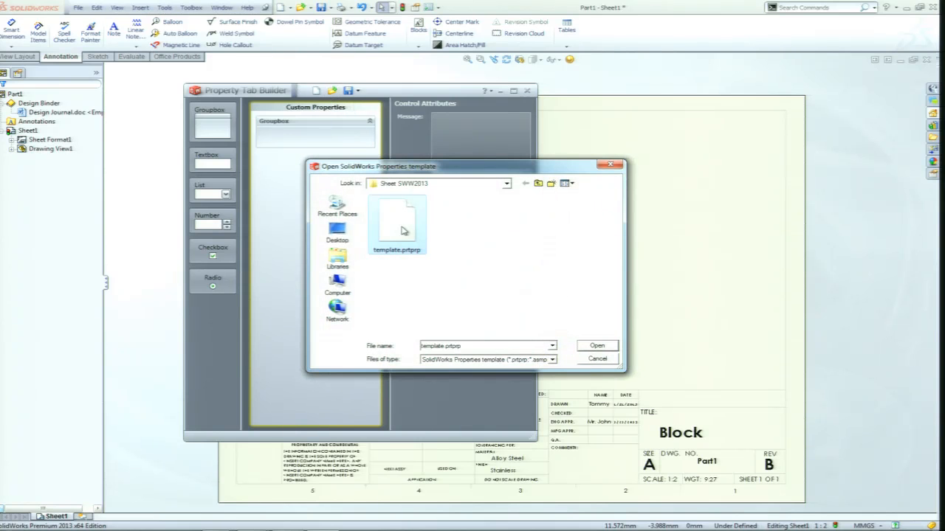
pyautogui.click(596, 347)
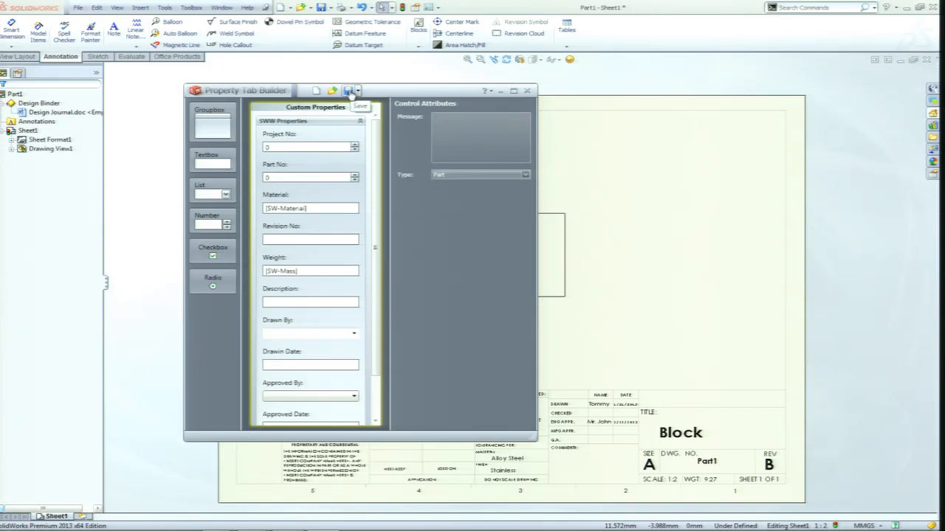
# Check the folder and file type offered for saving the properties template under another name, without saving.
pyautogui.click(357, 90)
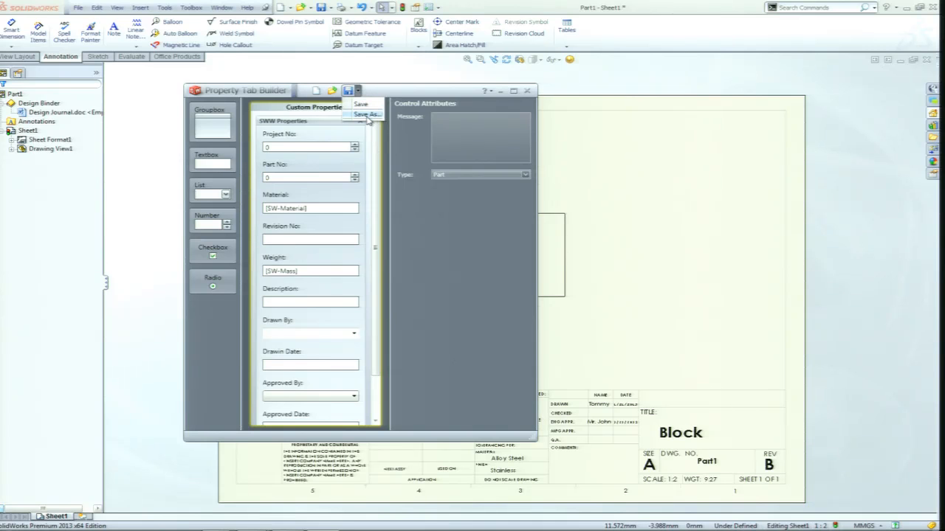
pyautogui.click(367, 116)
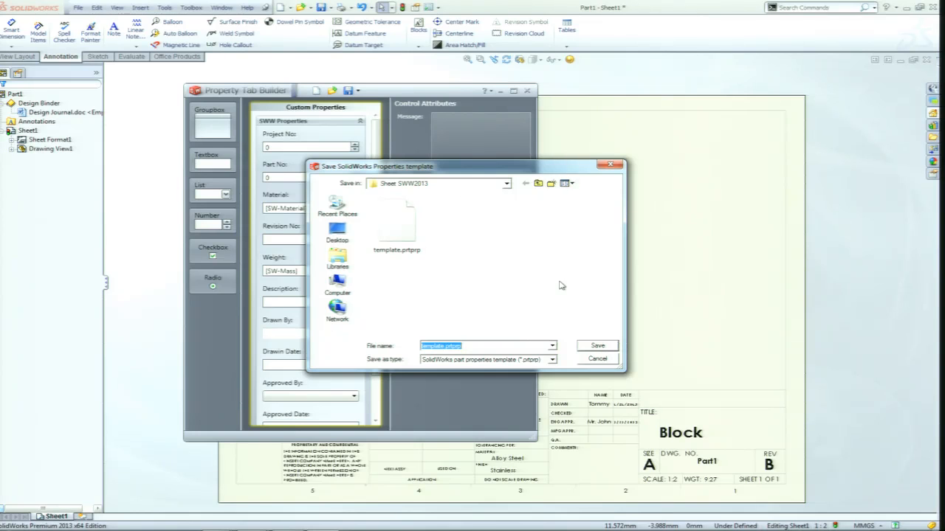
pyautogui.click(598, 360)
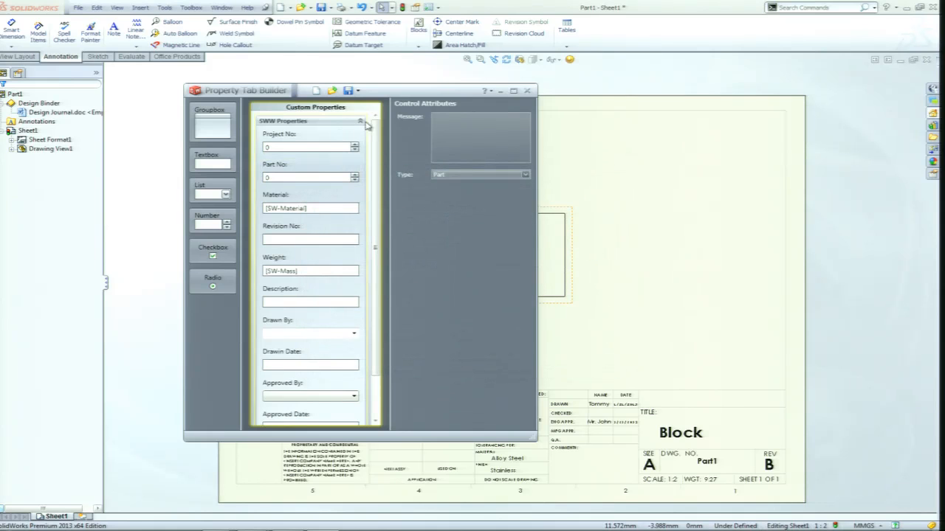
# Close the loaded template's window and relaunch the Property Tab Builder from the SolidWorks Tools resources for an empty form.
pyautogui.click(527, 91)
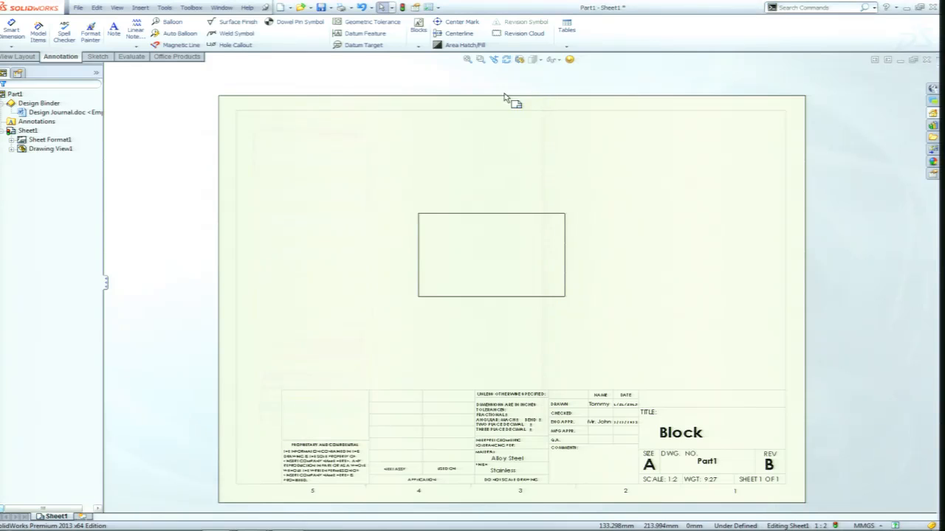
pyautogui.click(933, 117)
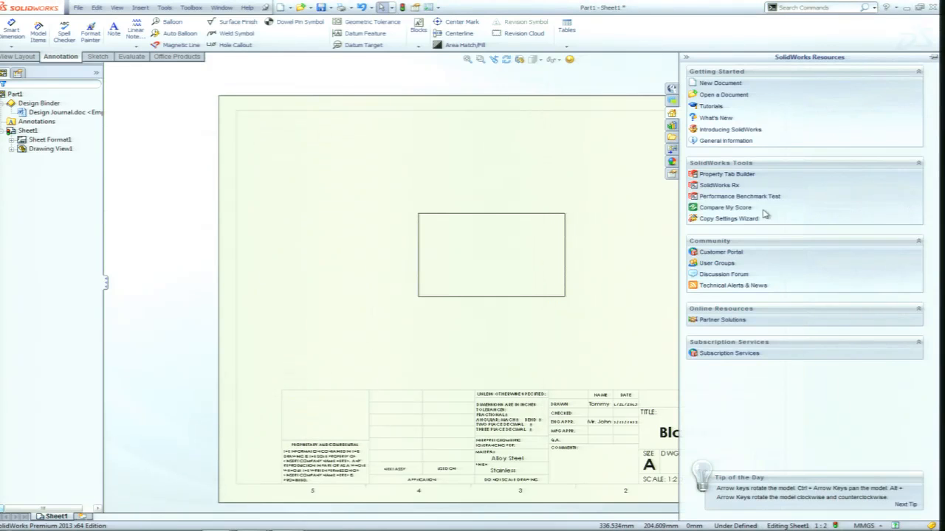
pyautogui.click(738, 179)
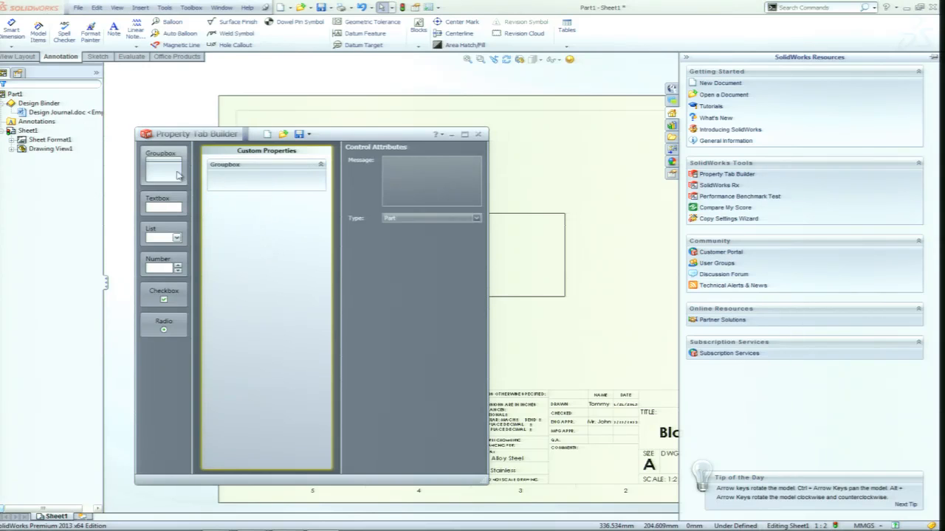
# Set the empty form's groupbox caption to "Session SWW".
pyautogui.click(244, 172)
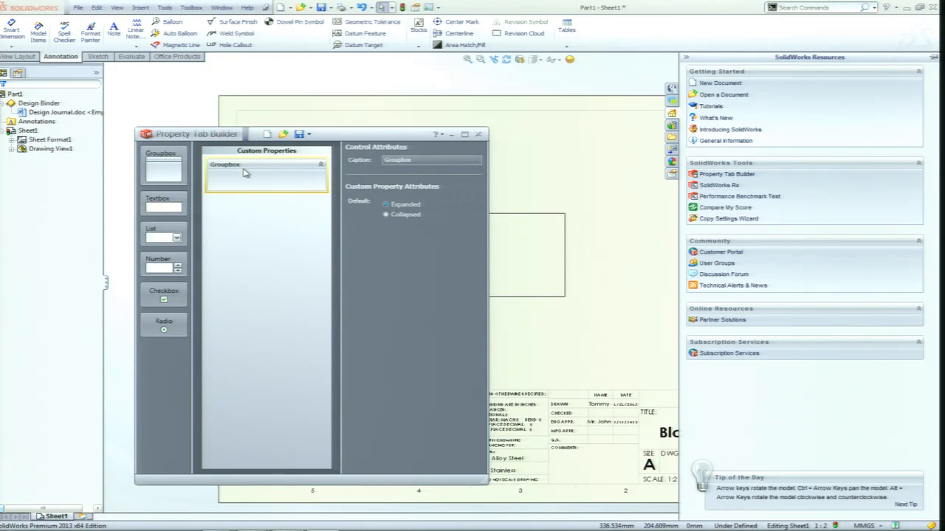
pyautogui.moveTo(417, 159); pyautogui.dragTo(386, 159)
pyautogui.write('Session SWW')
# Add a textbox inside the Session SWW group and caption it "Description".
pyautogui.moveTo(160, 203); pyautogui.dragTo(240, 191)
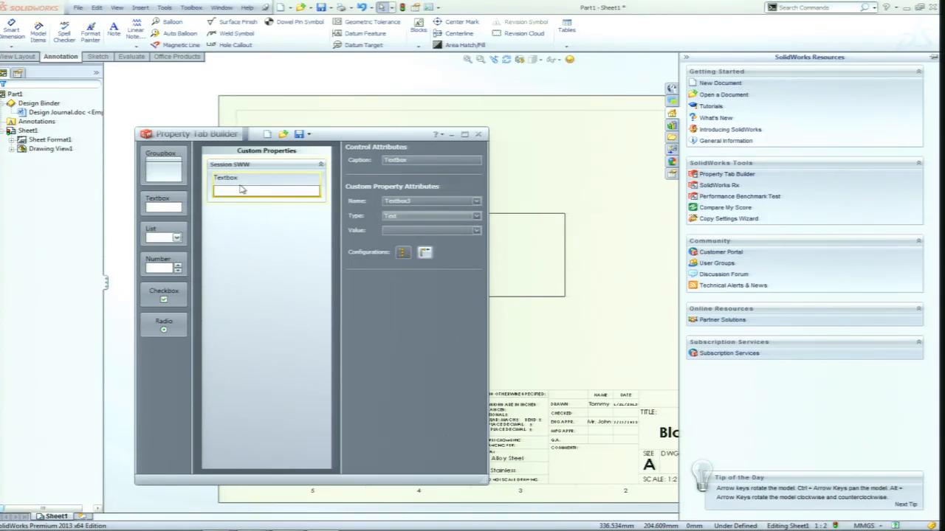
pyautogui.moveTo(410, 161); pyautogui.dragTo(374, 162)
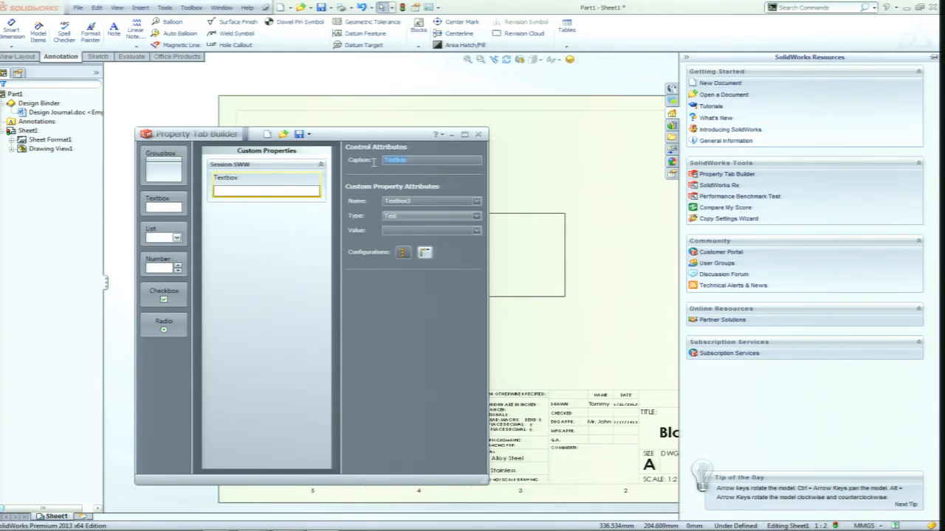
pyautogui.write('Description')
# Link the textbox to the Description custom property and switch its Configurations display option.
pyautogui.click(477, 202)
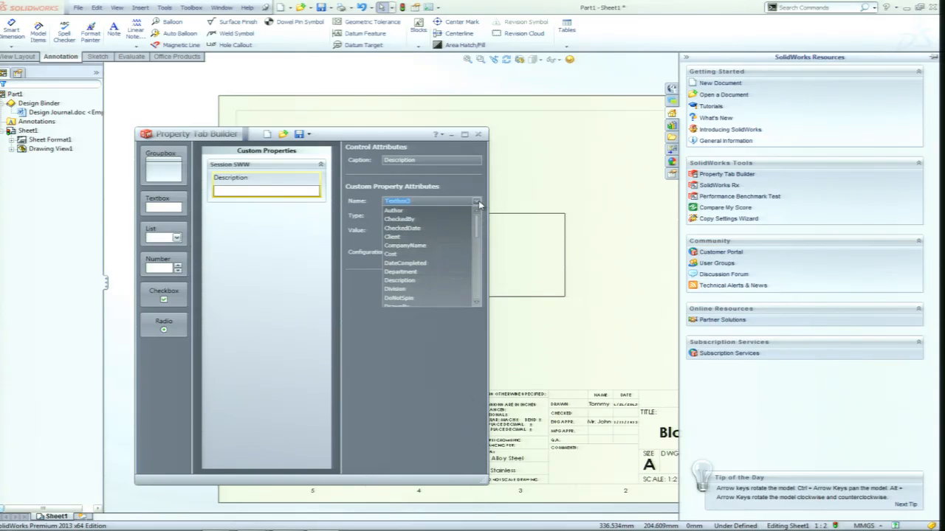
pyautogui.scroll(-1, 479, 231)
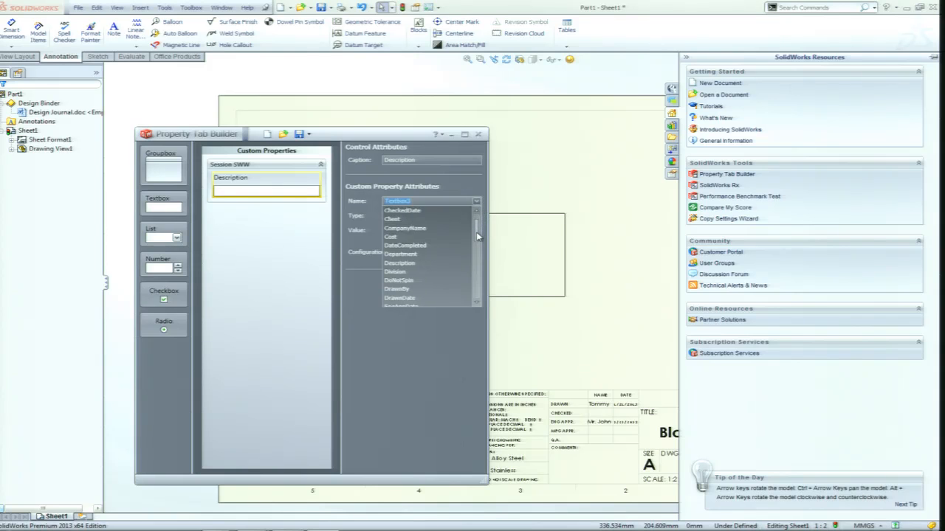
pyautogui.click(404, 255)
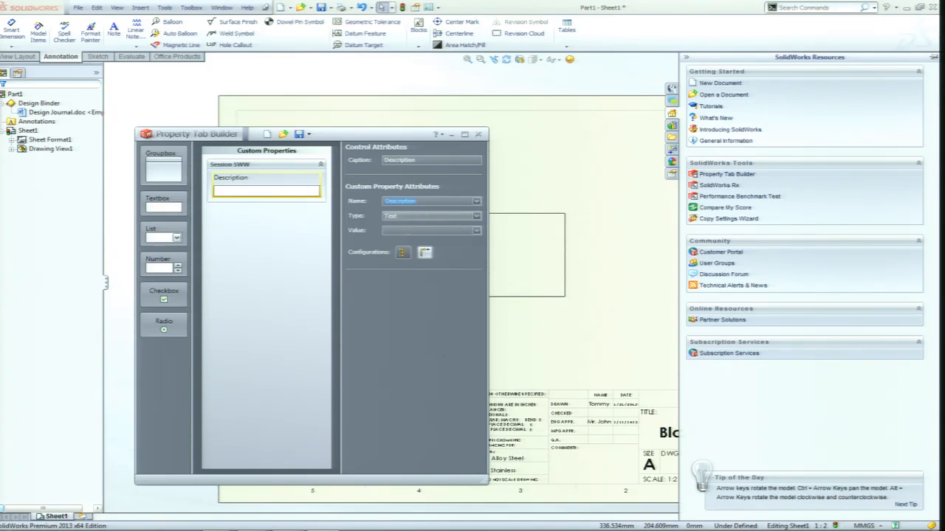
pyautogui.click(403, 253)
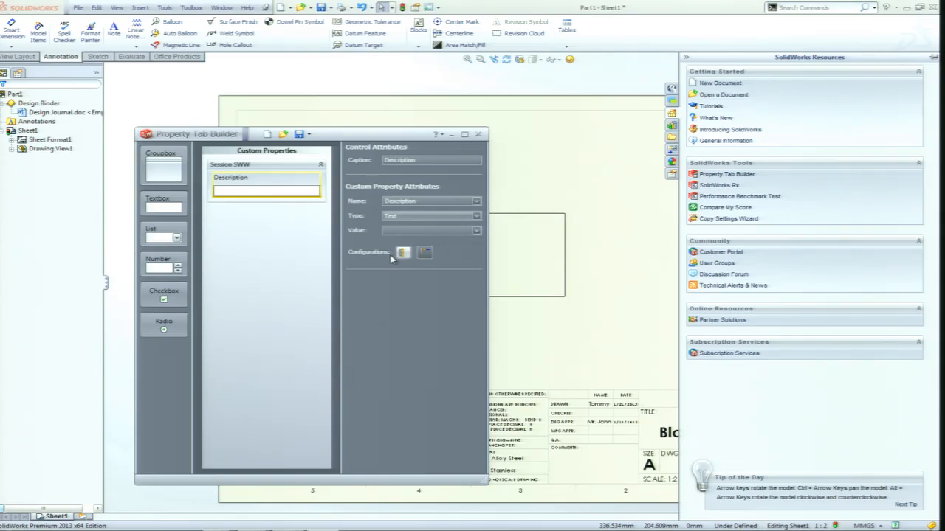
# Check the drawing's Custom Properties page, and switch to the Part1 part document to display its Custom Properties form.
pyautogui.click(557, 168)
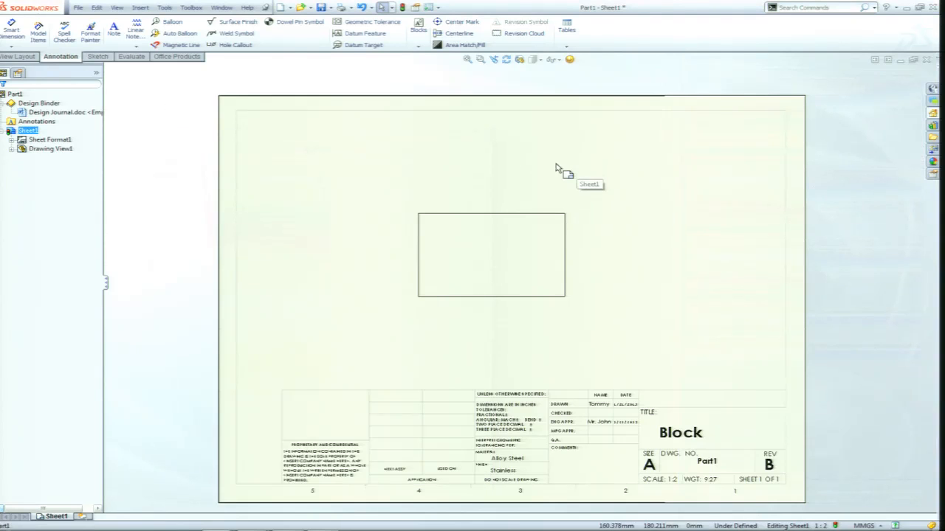
pyautogui.click(933, 174)
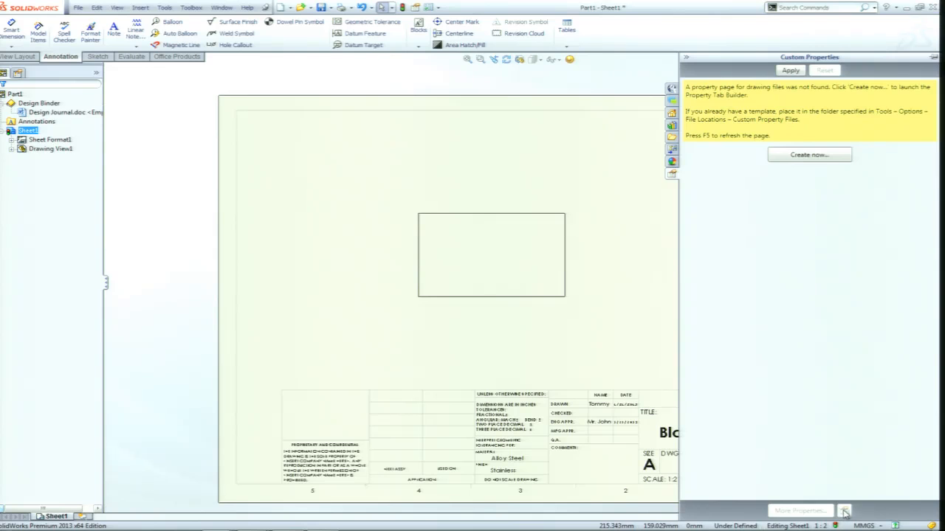
pyautogui.click(625, 190)
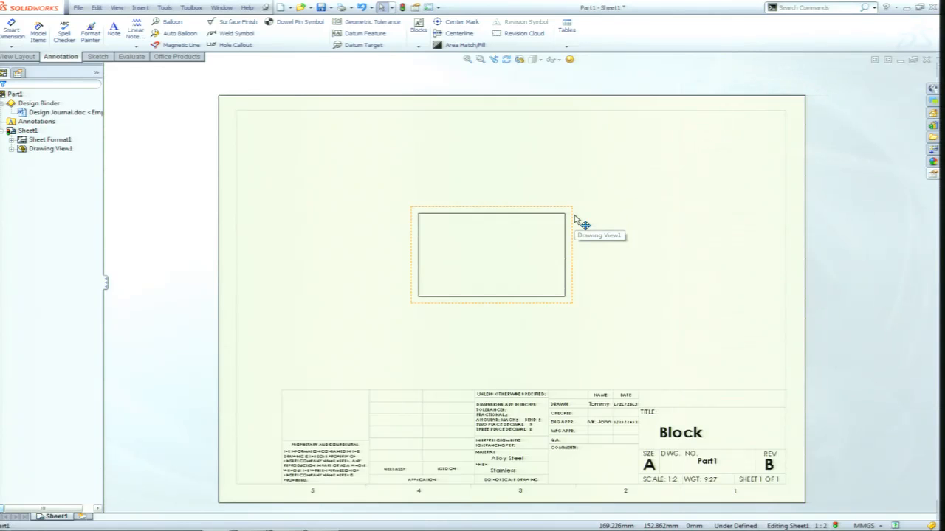
pyautogui.hotkey('ctrl', 'Tab')
pyautogui.click(483, 295)
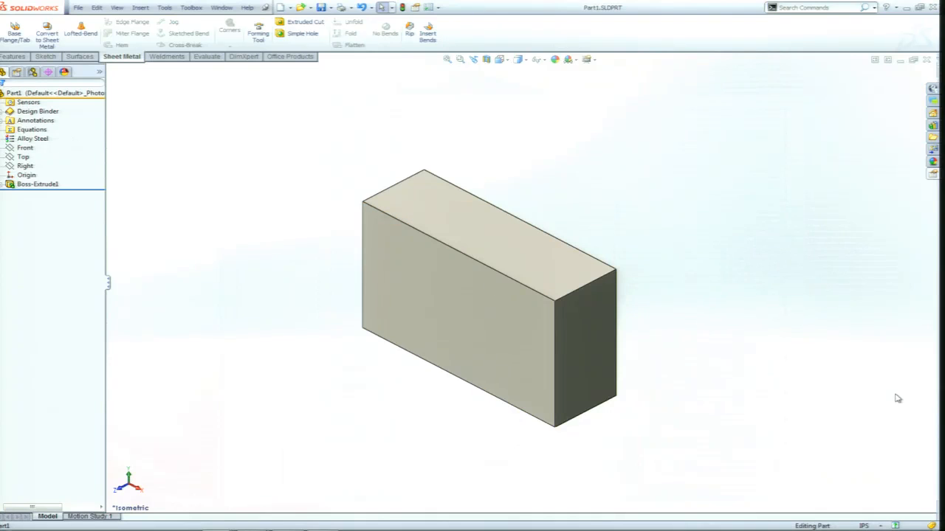
pyautogui.click(932, 174)
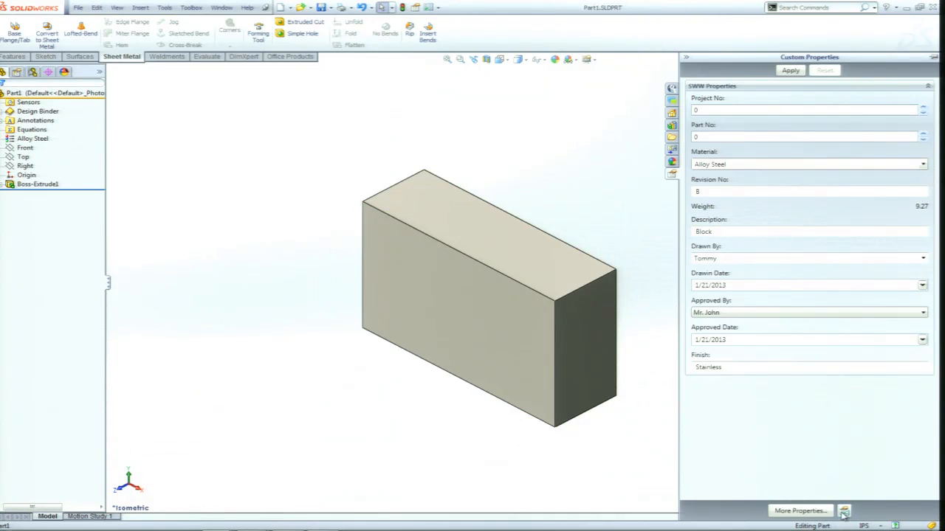
# Review the part's configuration-specific properties and the templates offered in its template options, cancelling both dialogs.
pyautogui.click(823, 511)
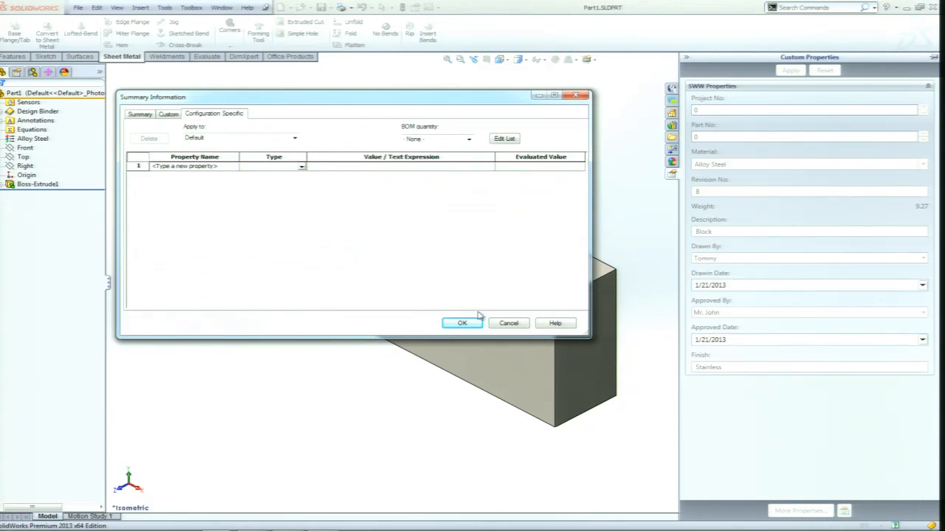
pyautogui.click(509, 323)
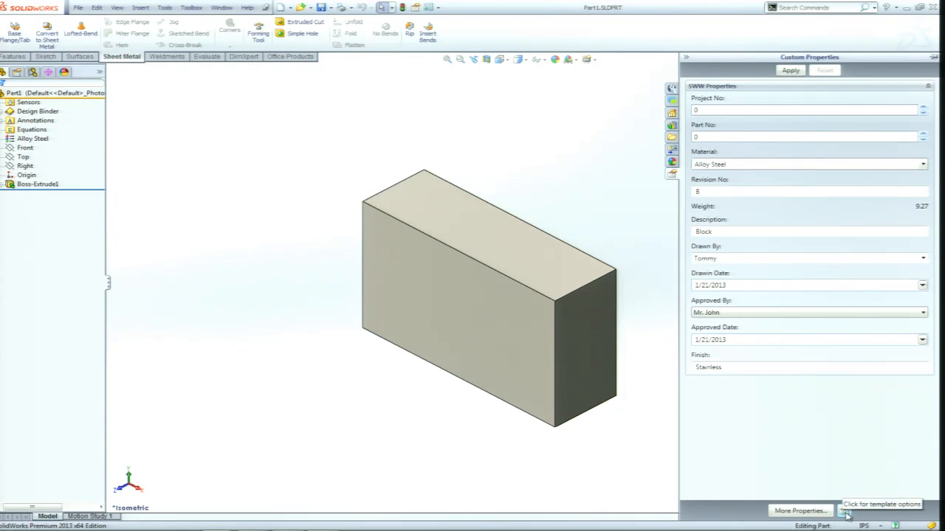
pyautogui.click(846, 512)
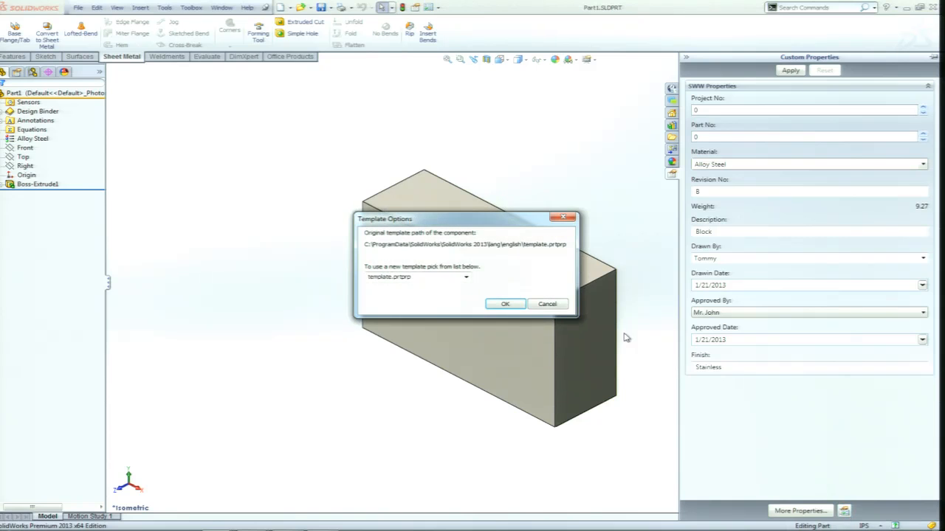
pyautogui.click(465, 279)
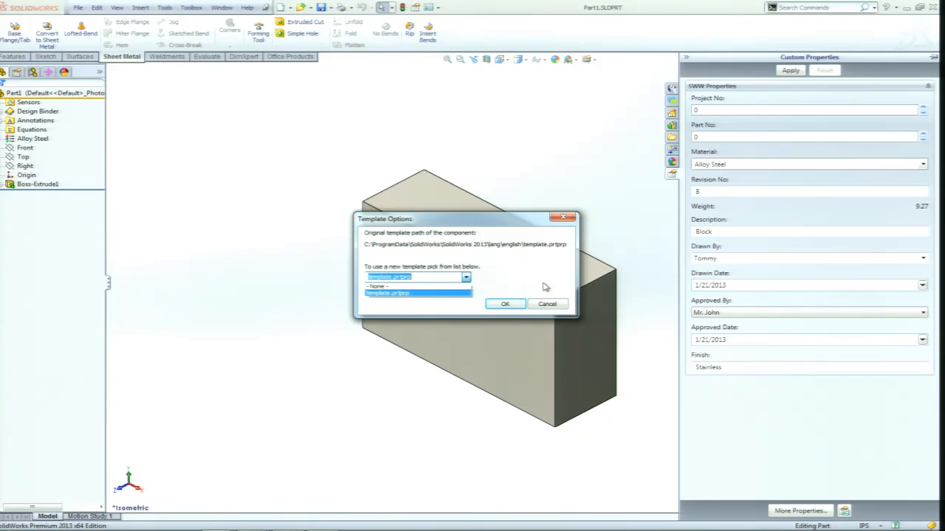
pyautogui.click(547, 305)
pyautogui.click(554, 304)
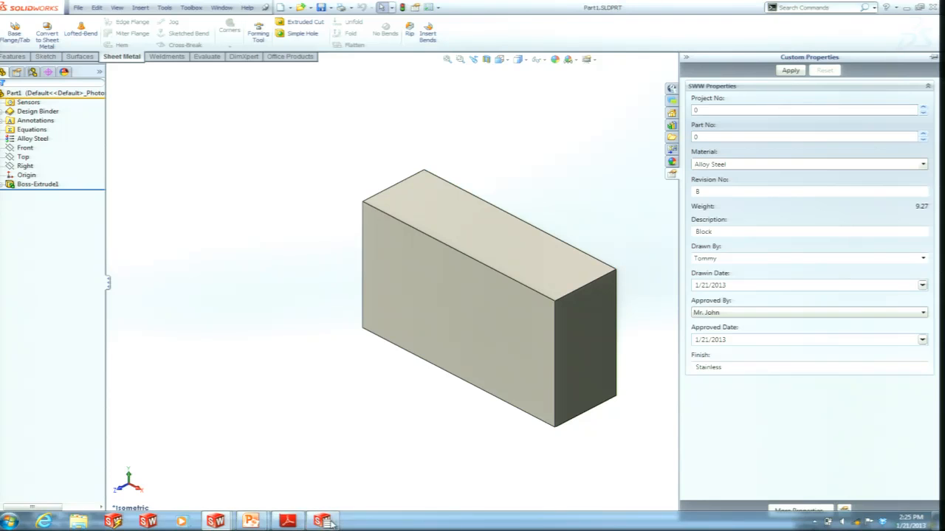
# Return to the Property Tab Builder, add a list below the Description textbox and caption it "Drawn By:".
pyautogui.click(322, 522)
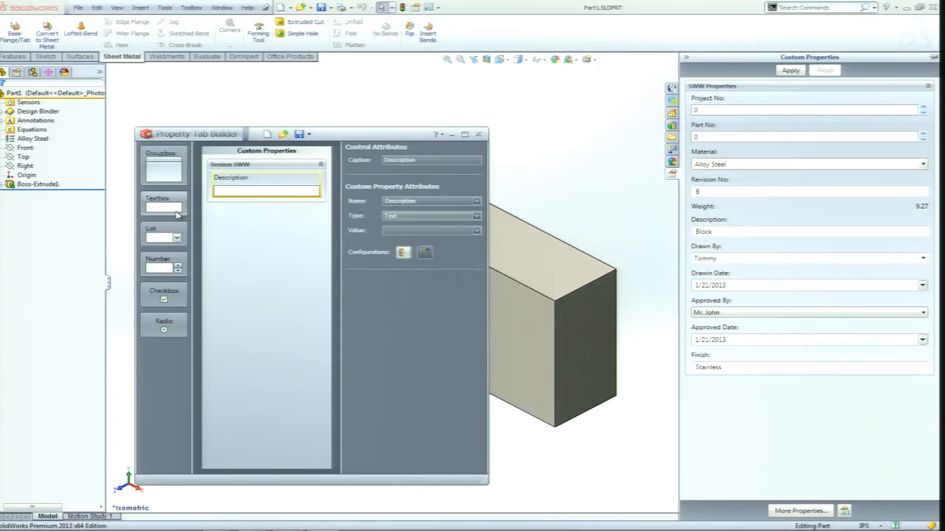
pyautogui.moveTo(164, 233); pyautogui.dragTo(247, 226)
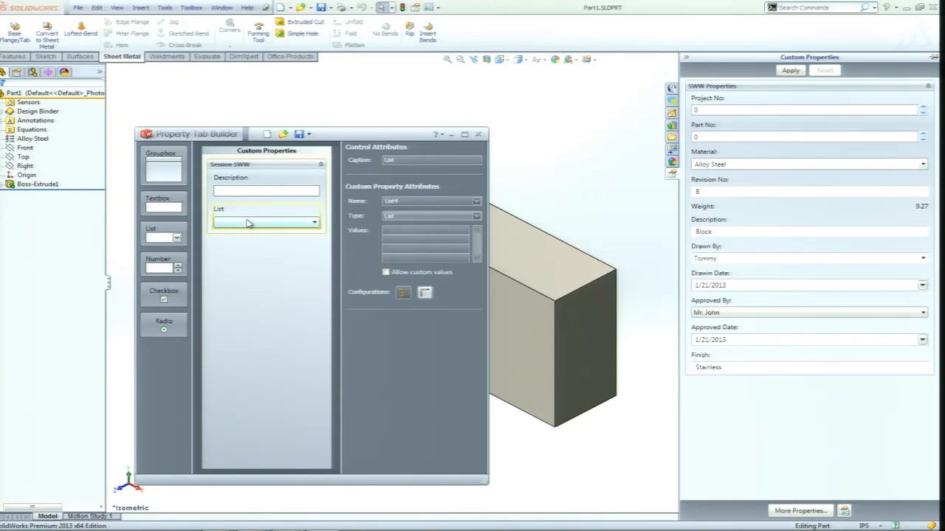
pyautogui.doubleClick(401, 160)
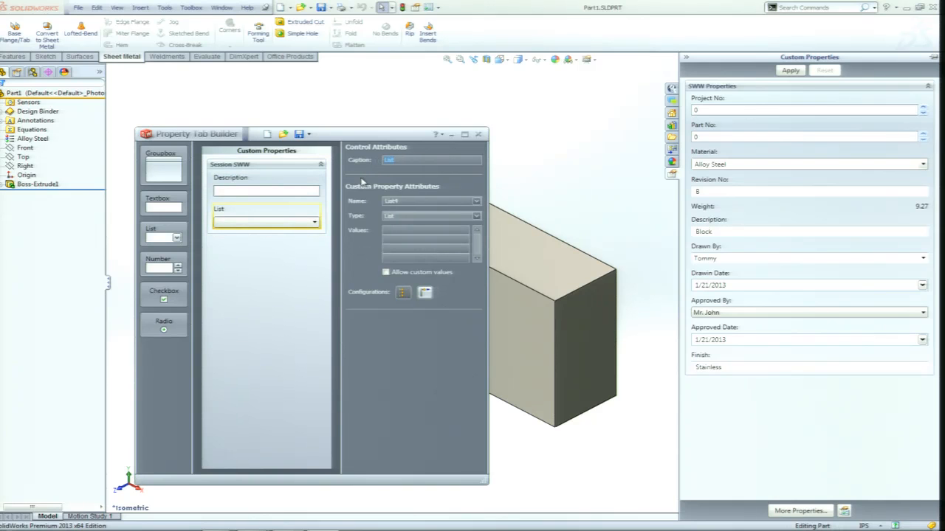
pyautogui.write('Drawn By:')
# Link the Drawn By list to the DrawnBy custom property.
pyautogui.click(477, 202)
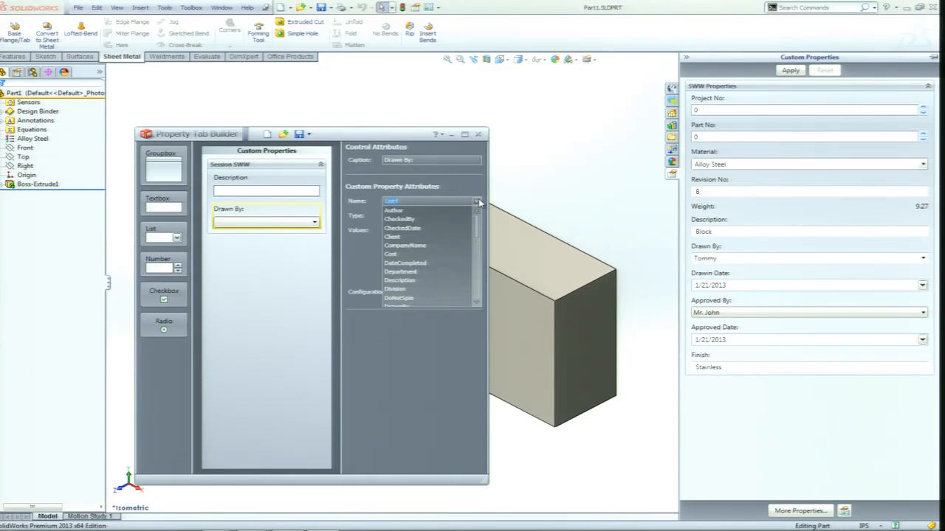
pyautogui.click(476, 303)
pyautogui.click(477, 303)
pyautogui.click(476, 303)
pyautogui.click(476, 302)
pyautogui.click(477, 303)
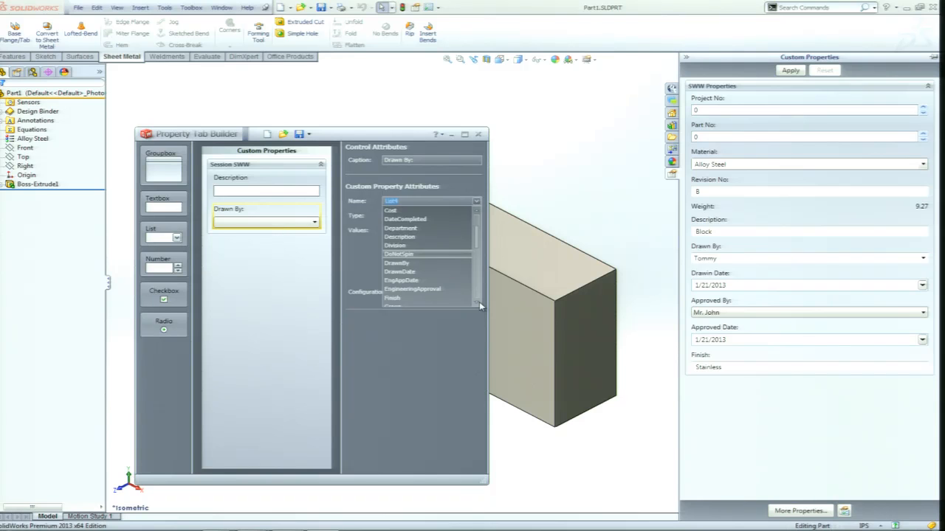
pyautogui.click(403, 264)
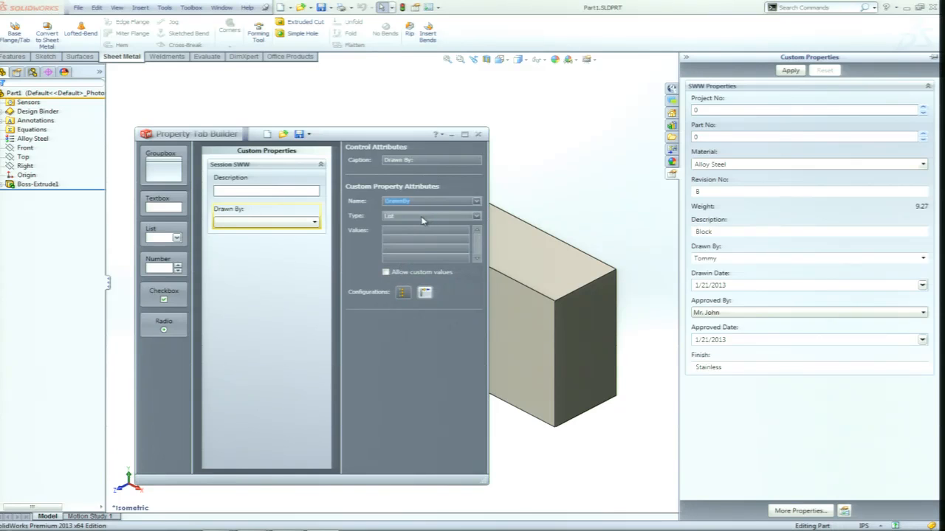
# Try the Text File type for the Drawn By list and set it back to List.
pyautogui.click(477, 217)
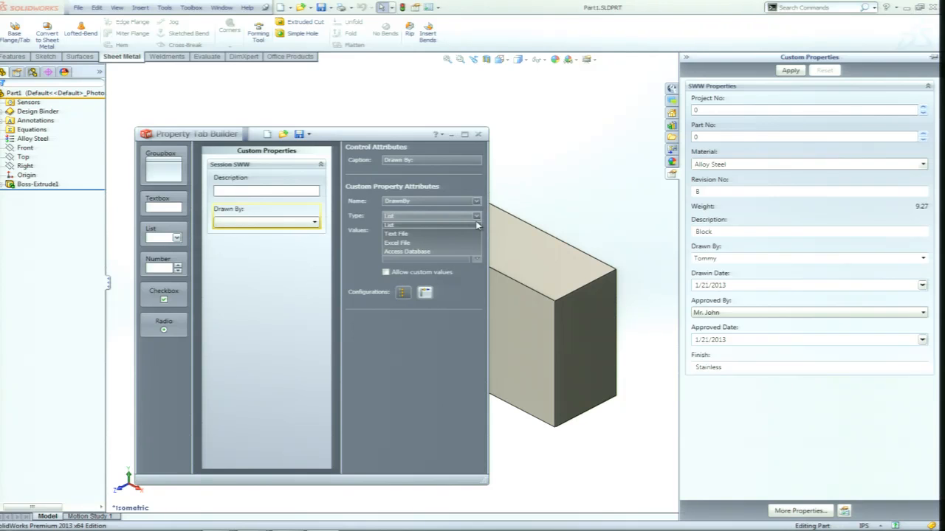
pyautogui.click(403, 234)
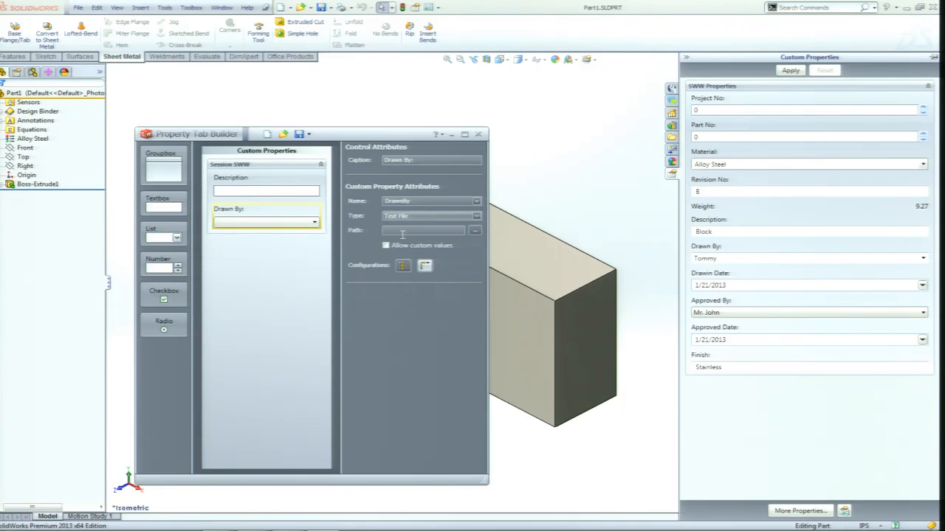
pyautogui.click(476, 219)
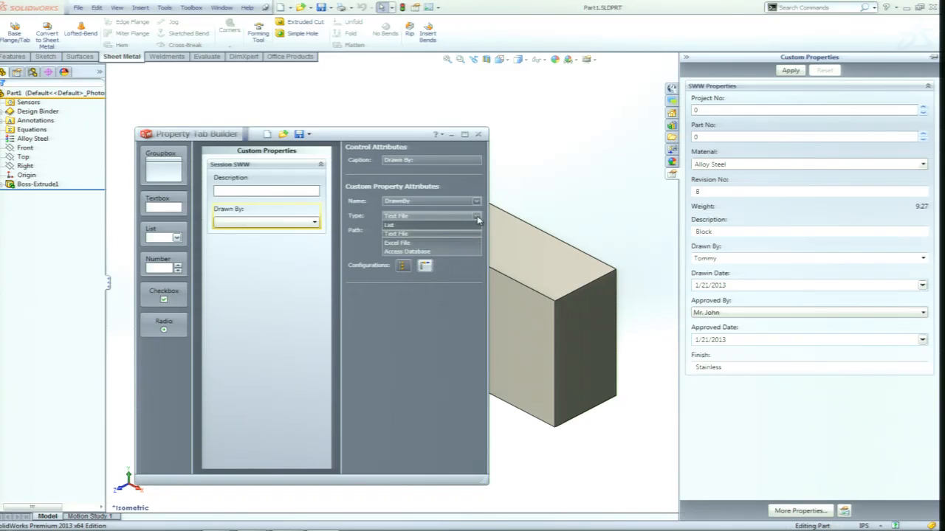
pyautogui.click(403, 228)
# Fill the Drawn By list with three drafters' first names, shown on the Custom tab with custom values allowed.
pyautogui.click(396, 228)
pyautogui.write('Tommy')
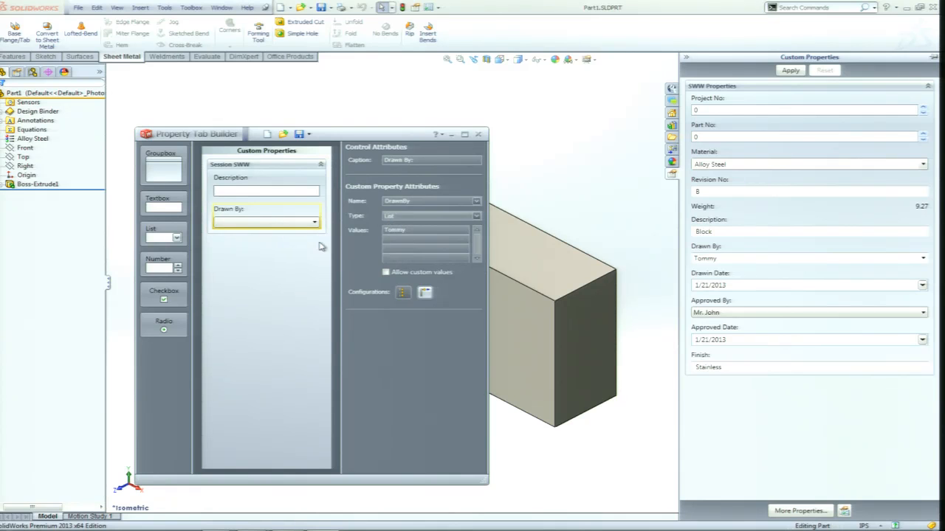
pyautogui.click(396, 240)
pyautogui.write('John')
pyautogui.click(397, 249)
pyautogui.write('Joe')
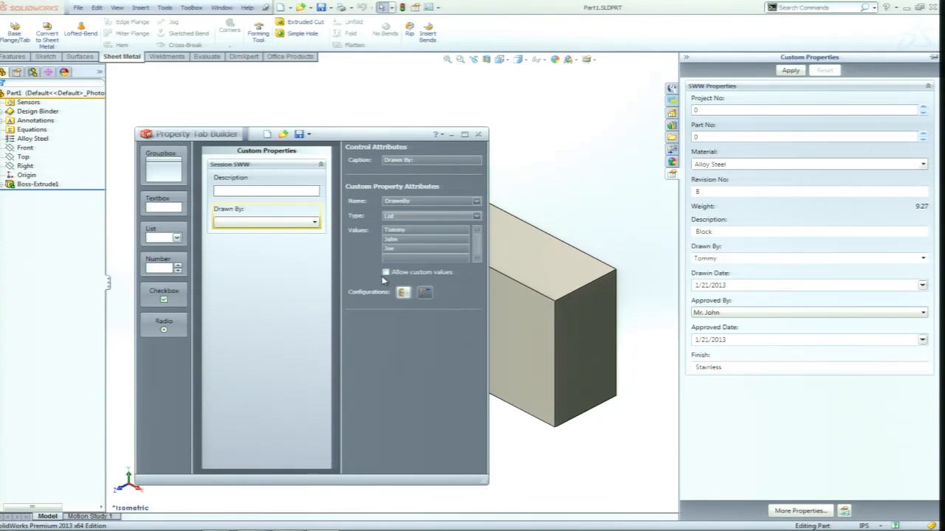
pyautogui.click(386, 274)
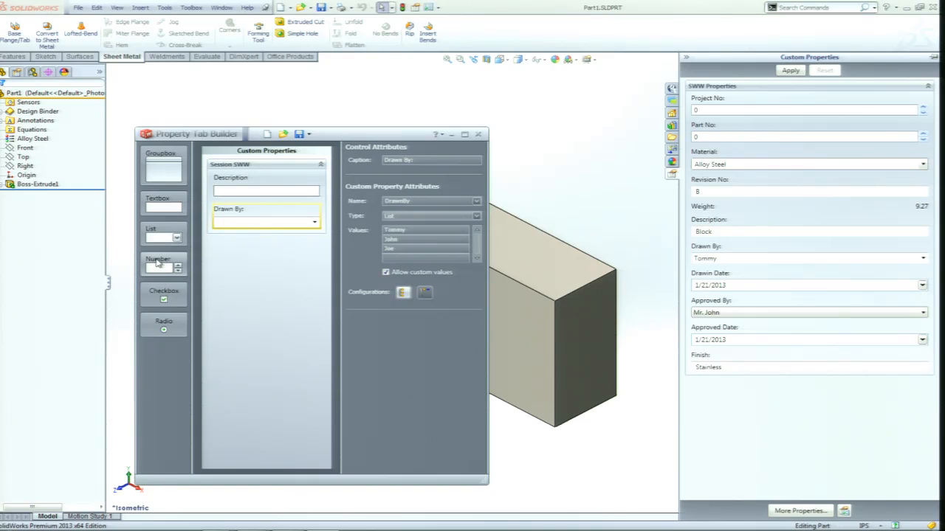
# Add a textbox below the Drawn By list and caption it "Drawn Date:".
pyautogui.moveTo(162, 205)
pyautogui.mouseDown()
pyautogui.moveTo(192, 208)
pyautogui.moveTo(243, 243)
pyautogui.moveTo(249, 261)
pyautogui.moveTo(257, 257)
pyautogui.mouseUp()
pyautogui.doubleClick(422, 163)
pyautogui.write('Dr')
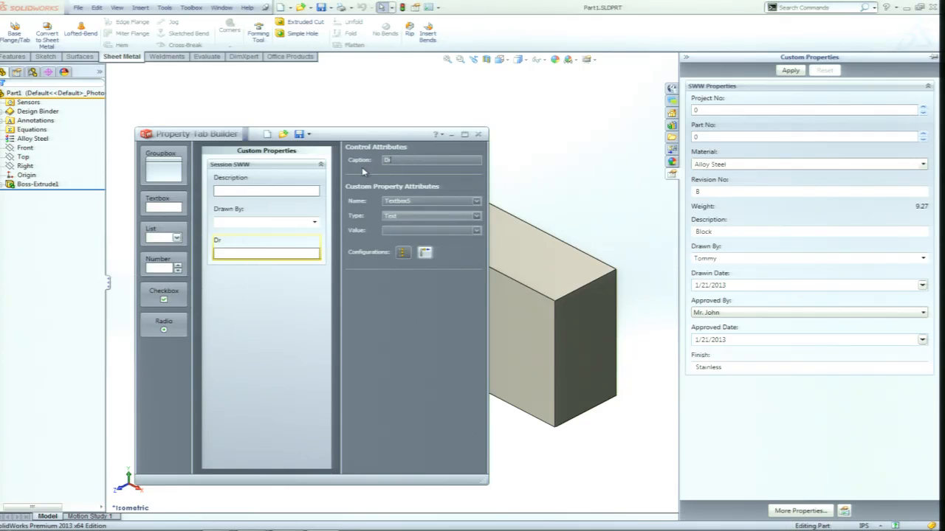
pyautogui.write('awn Date:')
# Link the Drawn Date textbox to the DrawnDate custom property and set its type to Date.
pyautogui.click(477, 203)
pyautogui.scroll(-2, 476, 235)
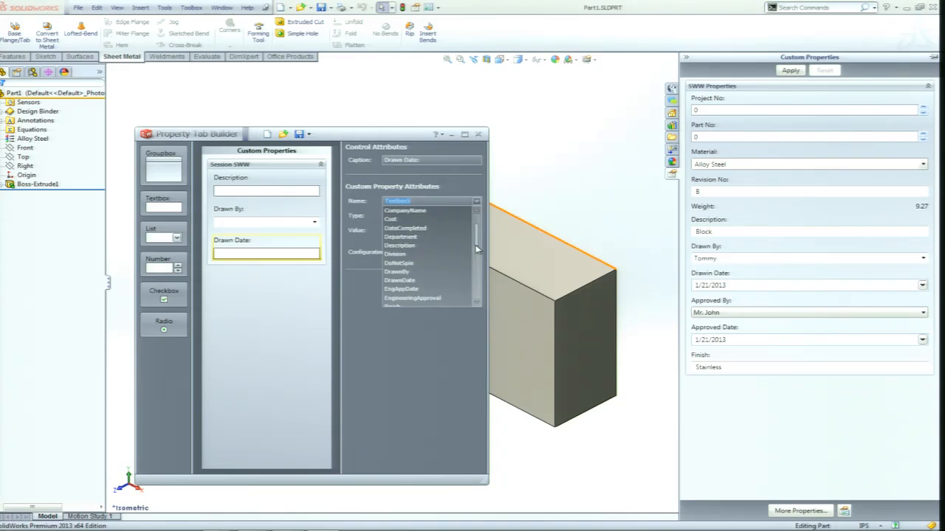
pyautogui.click(410, 281)
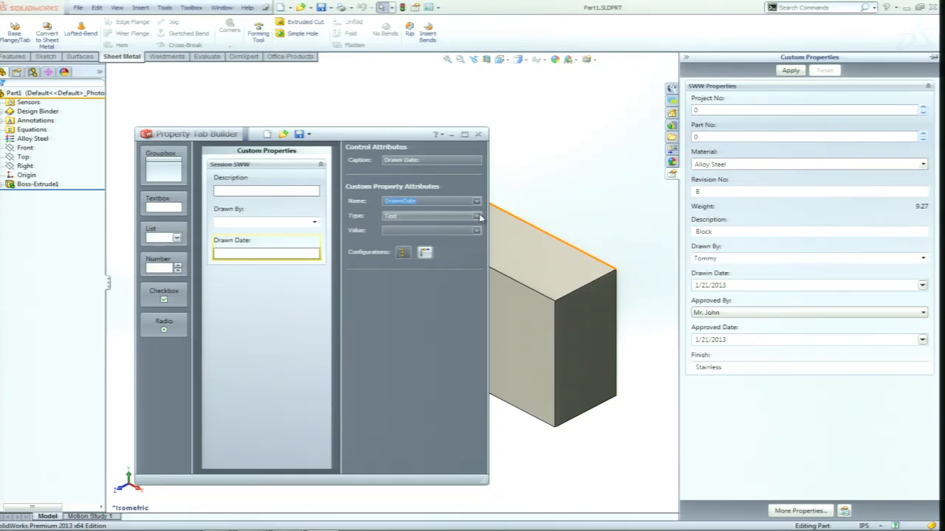
pyautogui.click(477, 217)
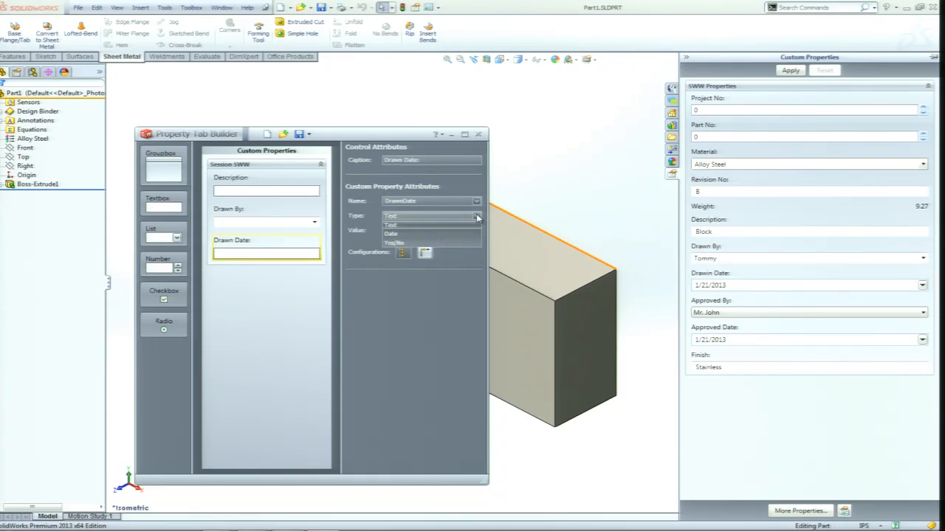
pyautogui.click(403, 233)
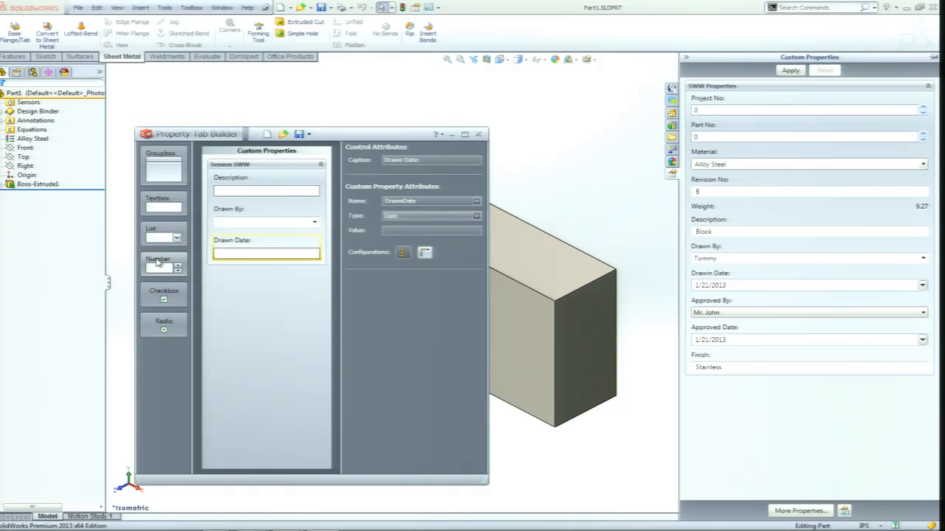
# Add a number control below the Drawn Date textbox and caption it "Project No:".
pyautogui.moveTo(158, 263)
pyautogui.mouseDown()
pyautogui.moveTo(265, 274)
pyautogui.moveTo(268, 295)
pyautogui.moveTo(259, 279)
pyautogui.moveTo(259, 295)
pyautogui.mouseUp()
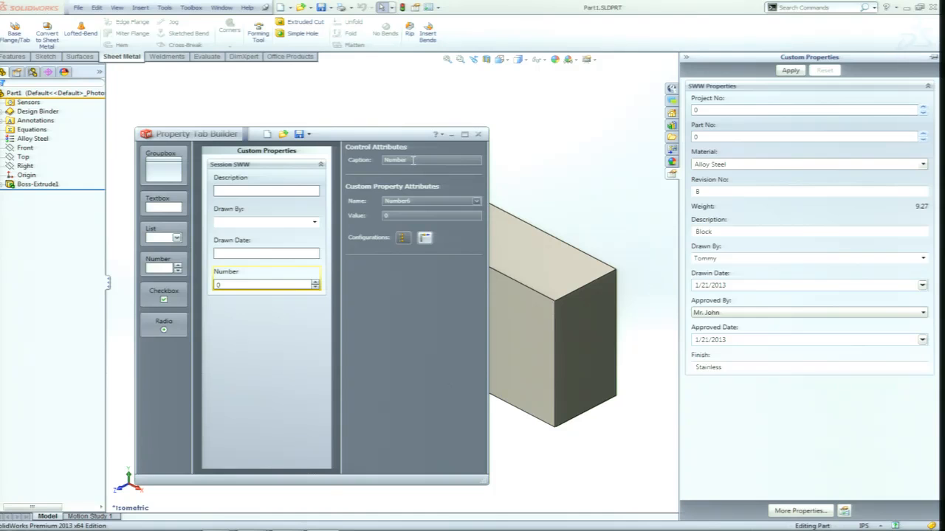
pyautogui.doubleClick(413, 160)
pyautogui.write('Project No:')
# Link the Project No control to the Project custom property and show it on the Custom tab.
pyautogui.click(477, 201)
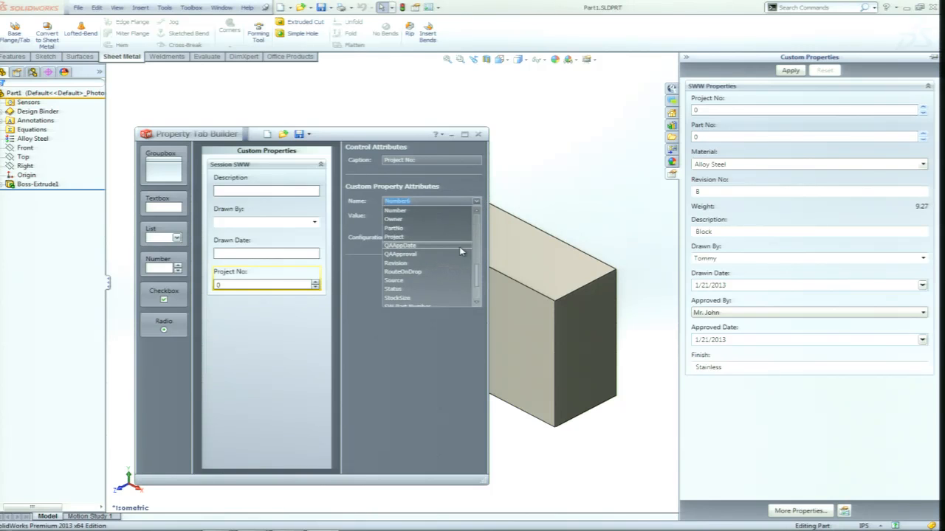
pyautogui.click(476, 304)
pyautogui.scroll(1, 476, 299)
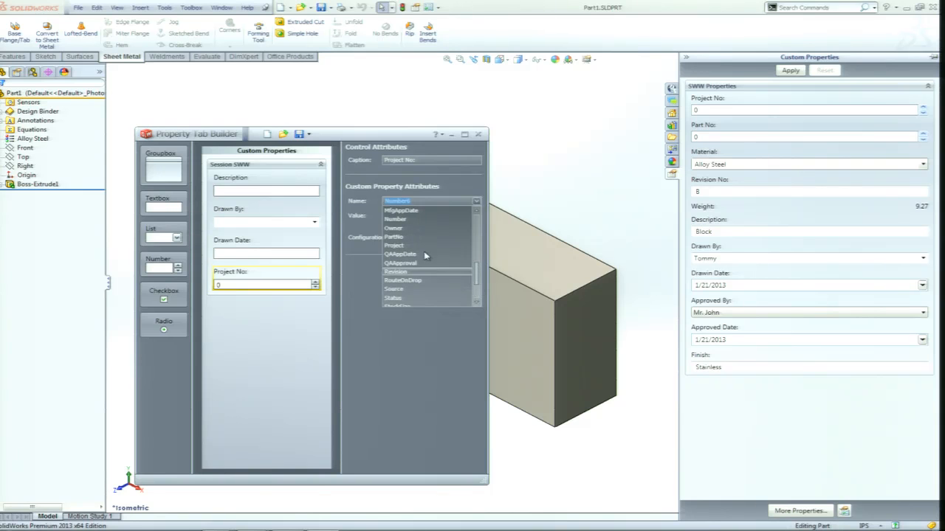
pyautogui.click(395, 247)
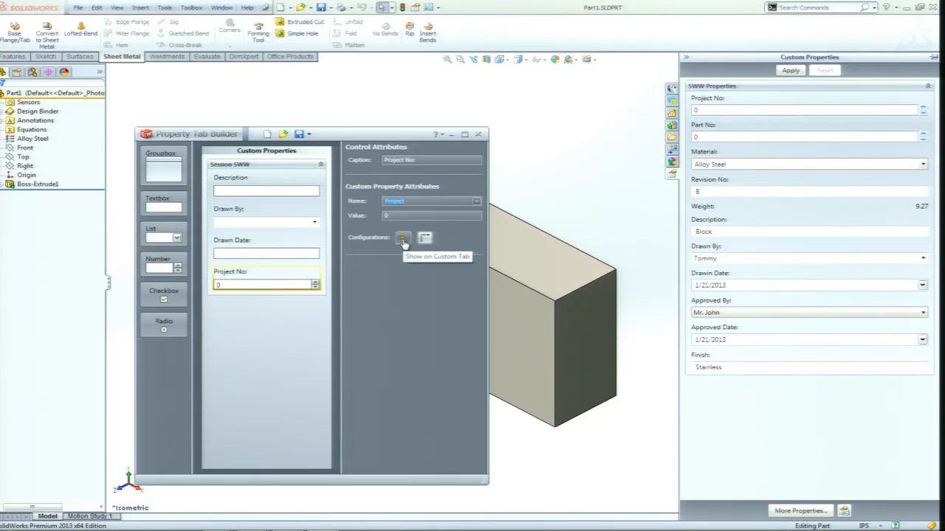
pyautogui.click(403, 239)
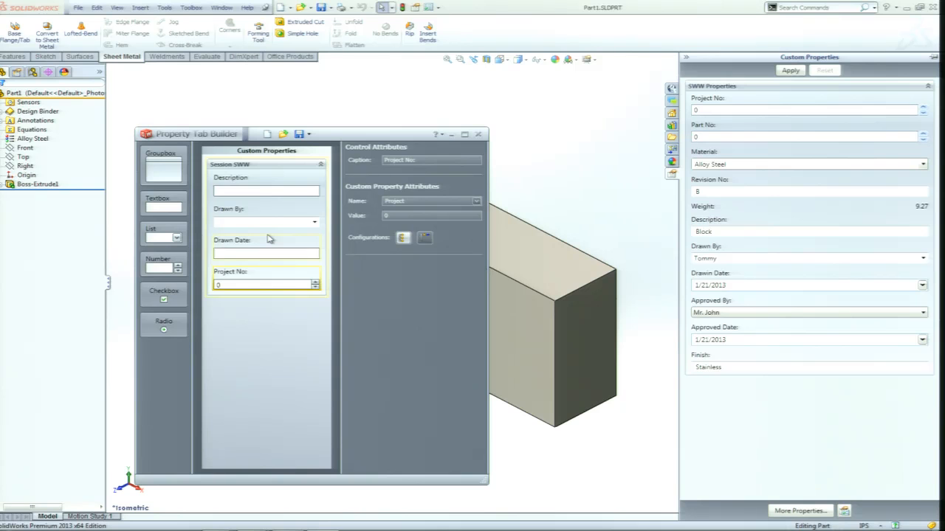
# Open the properties template save dialog, dismiss it, and close the Property Tab Builder to return to the part model.
pyautogui.click(299, 134)
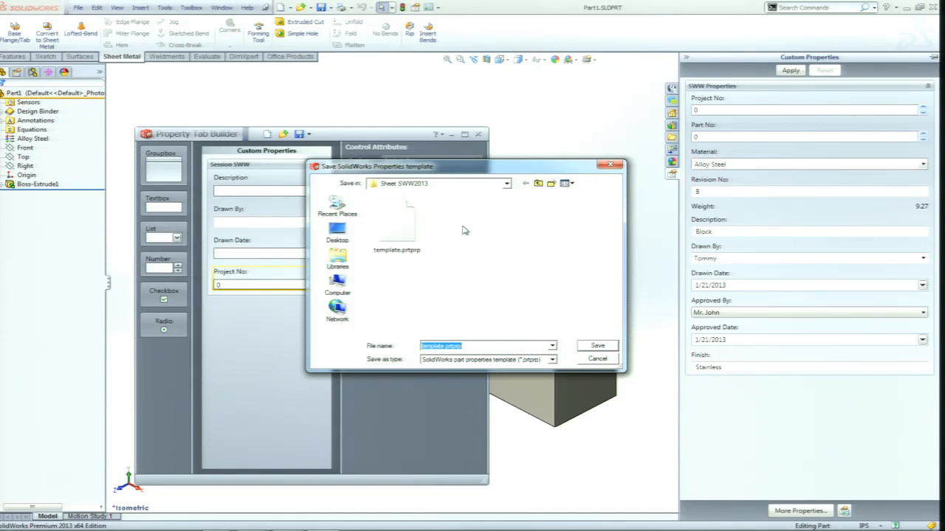
pyautogui.click(614, 166)
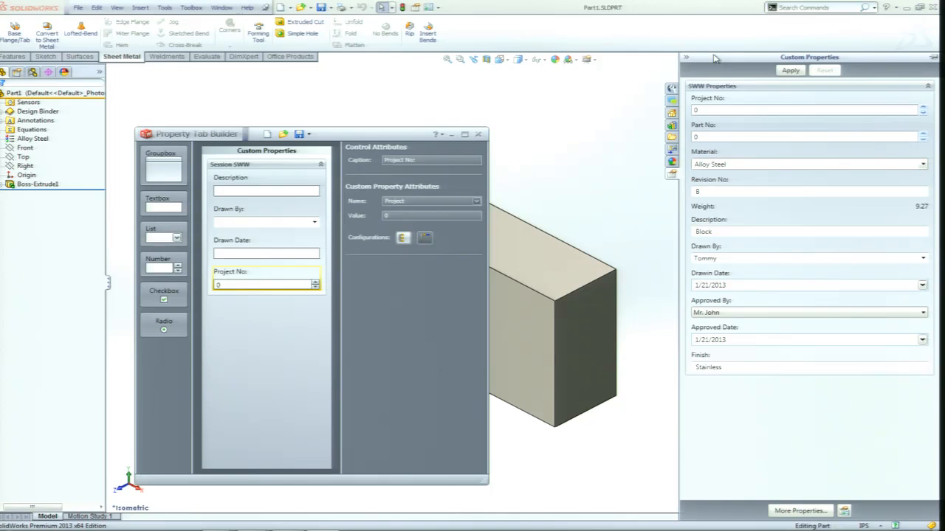
pyautogui.click(478, 133)
pyautogui.click(553, 144)
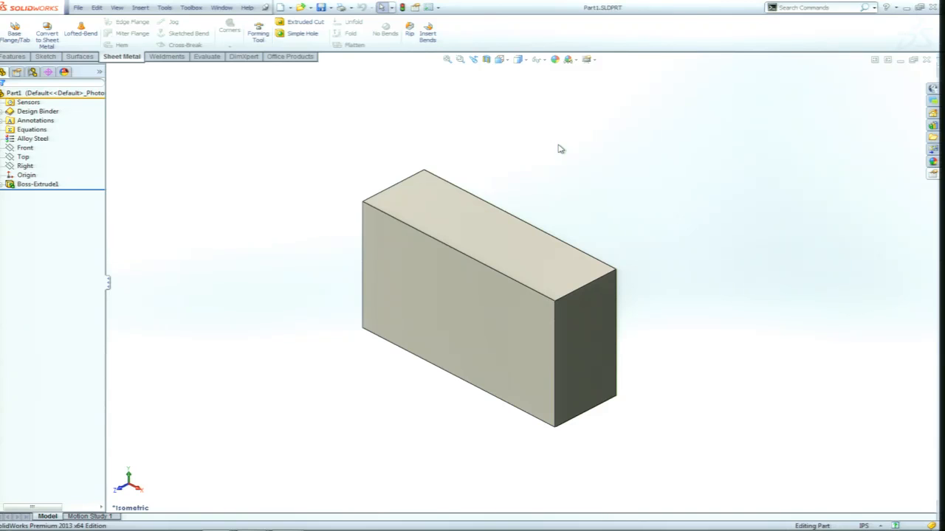
# Switch to the Part1 drawing and examine the scale entry in its title block.
pyautogui.hotkey('ctrl', 'Tab')
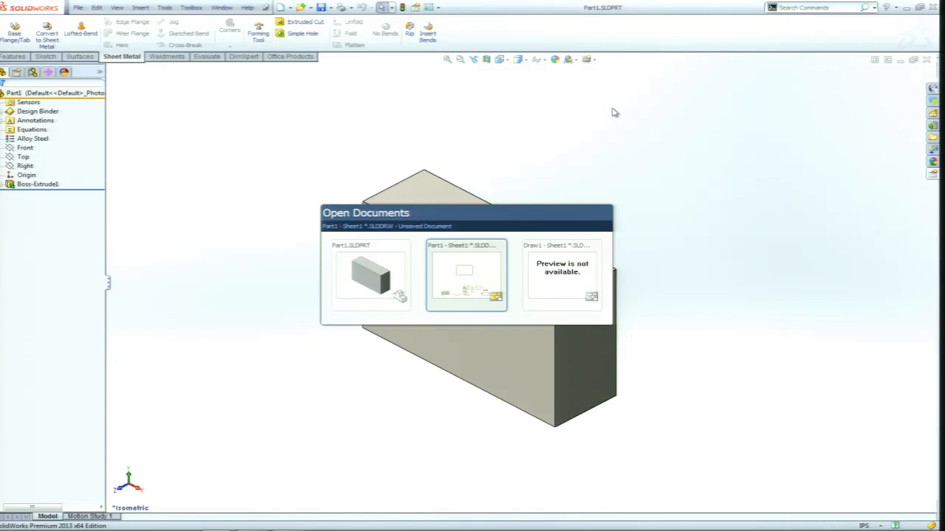
pyautogui.click(478, 265)
pyautogui.click(479, 265)
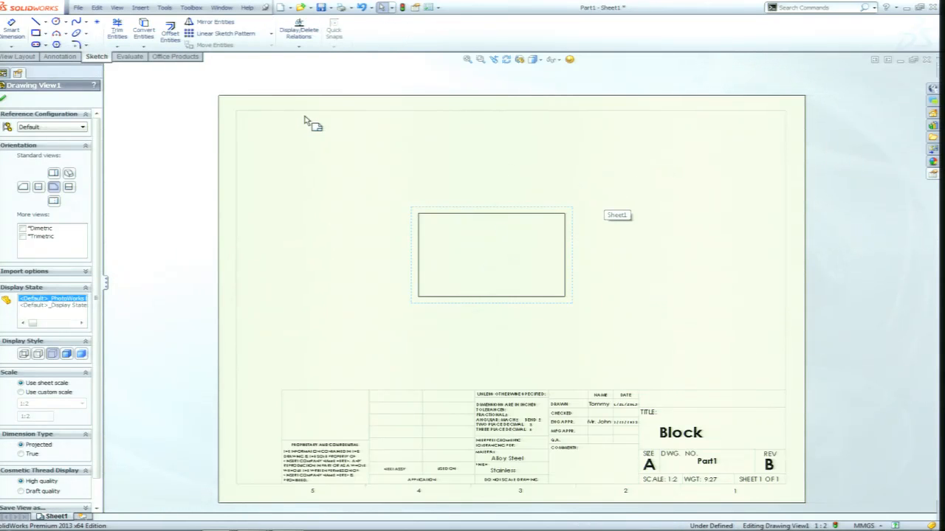
pyautogui.scroll(-8, 667, 475)
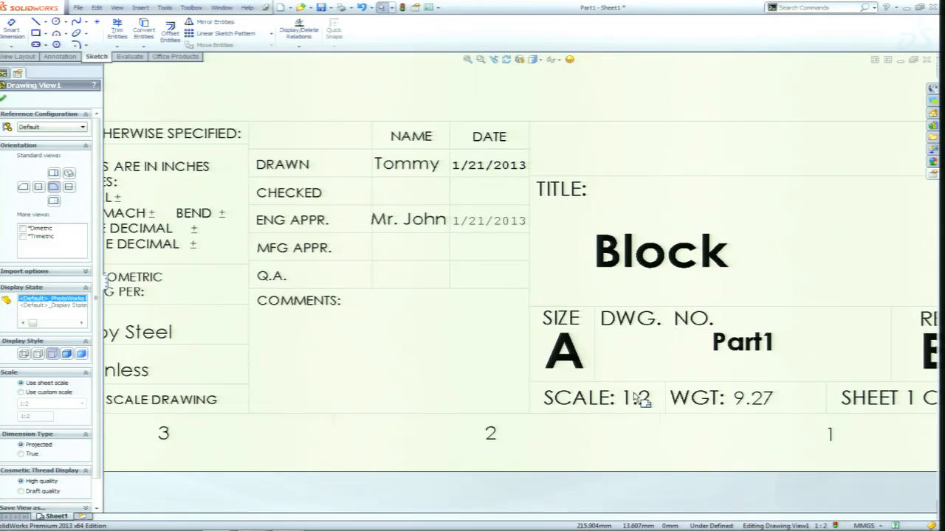
pyautogui.scroll(2, 475, 311)
pyautogui.scroll(1, 475, 309)
pyautogui.moveTo(497, 215); pyautogui.dragTo(485, 256, button='middle')
pyautogui.scroll(-1, 486, 250)
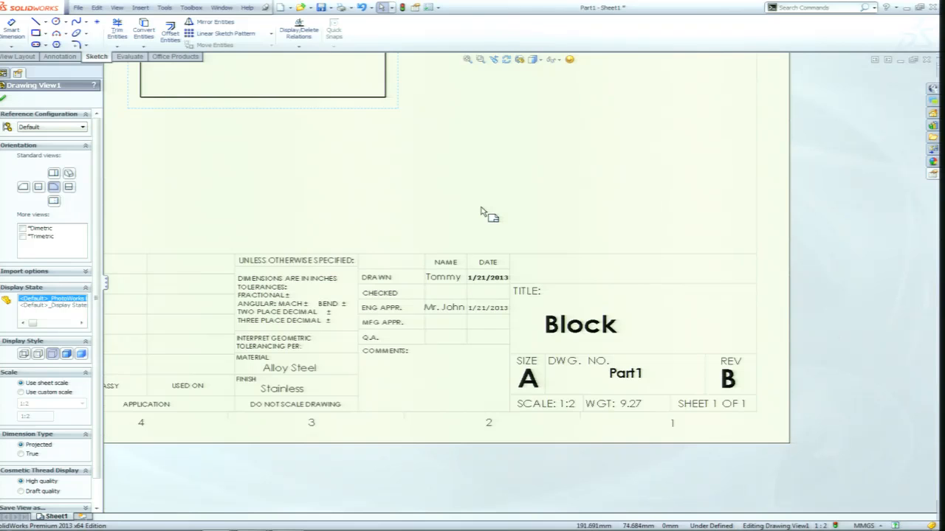
# Set the drawing sheet's scale to 1:1 and check the scale entry in the title block.
pyautogui.rightClick(486, 190)
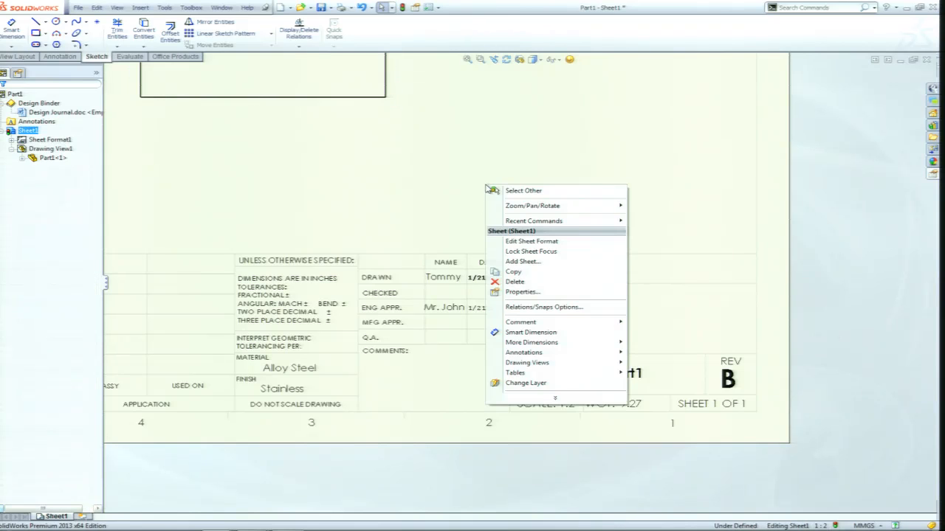
pyautogui.click(525, 292)
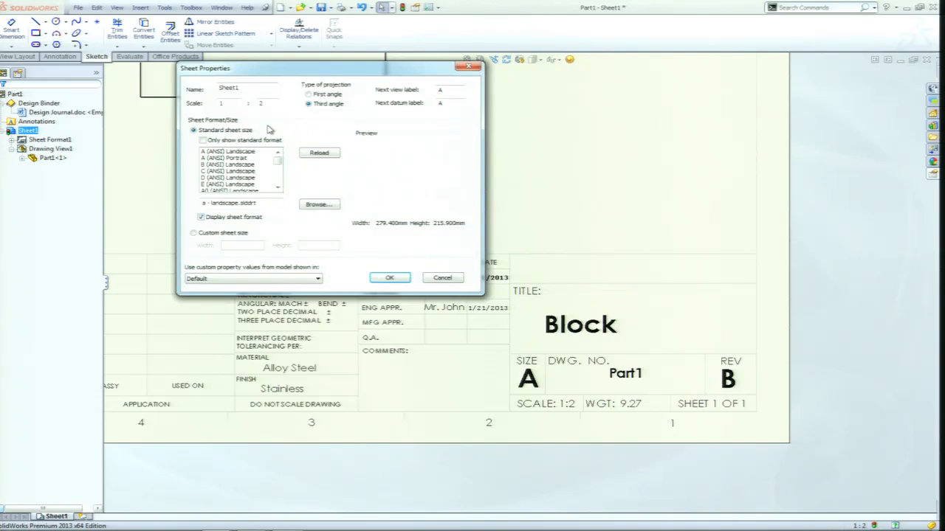
pyautogui.moveTo(270, 104); pyautogui.dragTo(244, 104)
pyautogui.write('1')
pyautogui.click(392, 277)
pyautogui.scroll(-1, 563, 424)
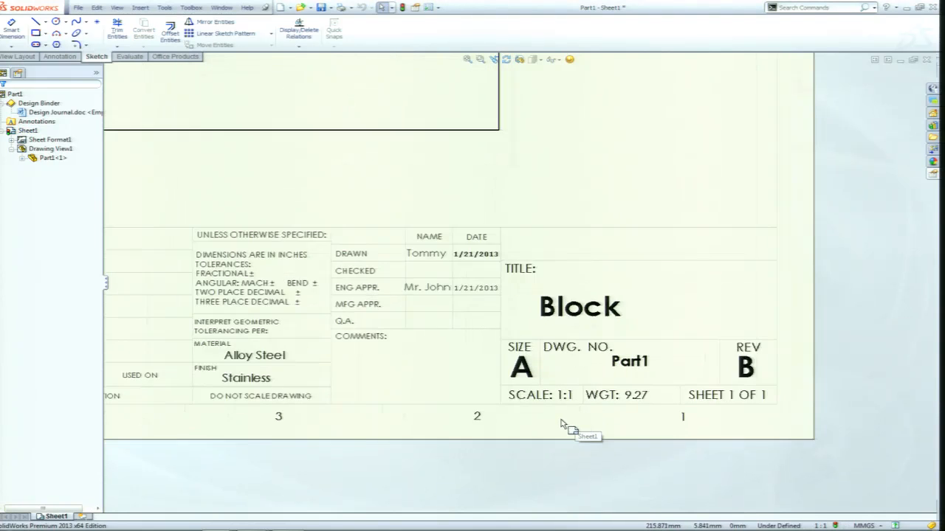
pyautogui.scroll(-2, 561, 424)
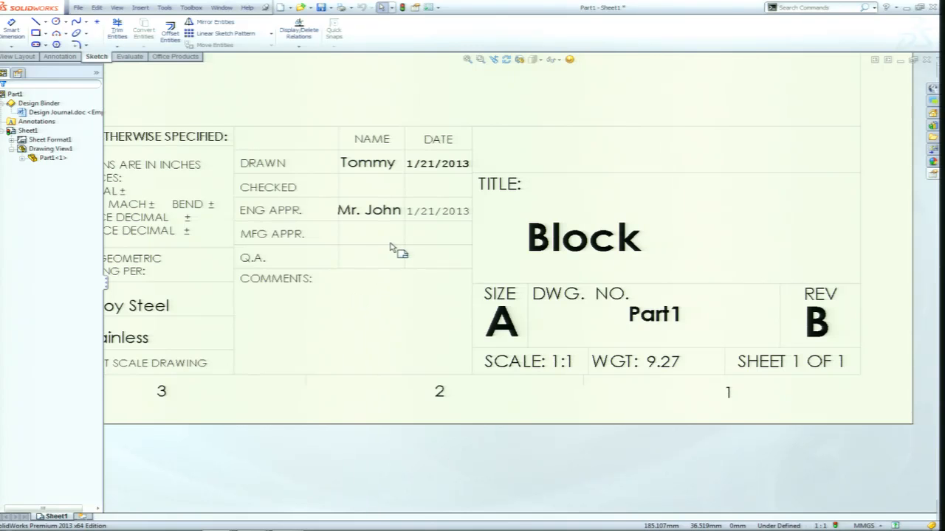
pyautogui.scroll(8, 415, 254)
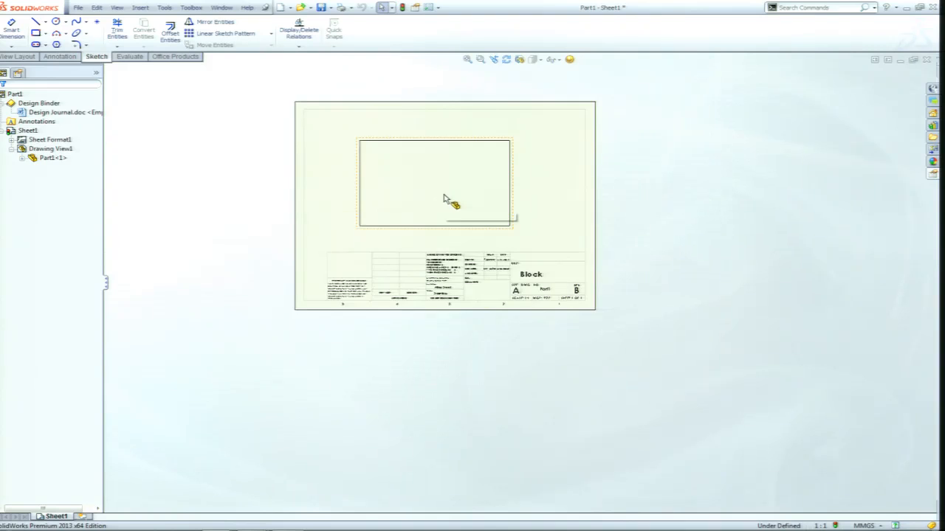
pyautogui.scroll(-1, 450, 194)
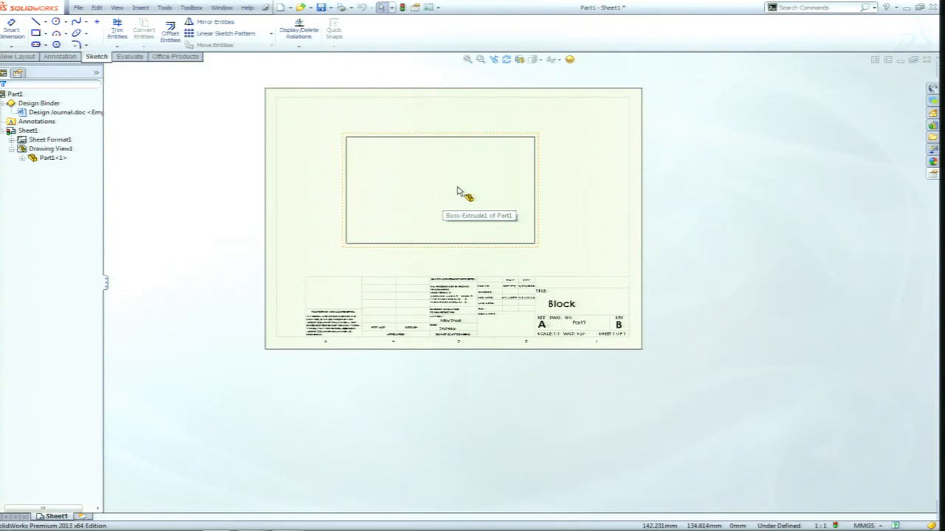
# Give the block's drawing view a custom scale of 1:2 and compare it with the title block's scale.
pyautogui.click(457, 191)
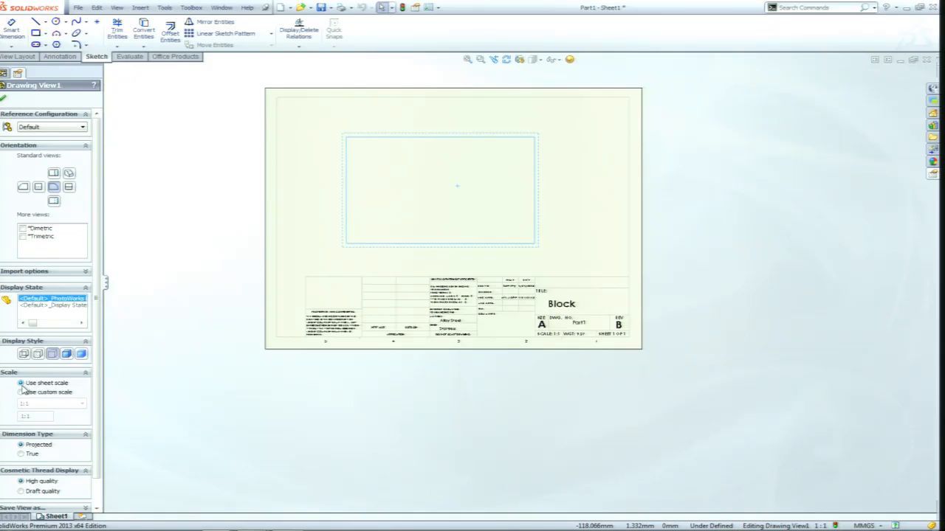
pyautogui.click(21, 392)
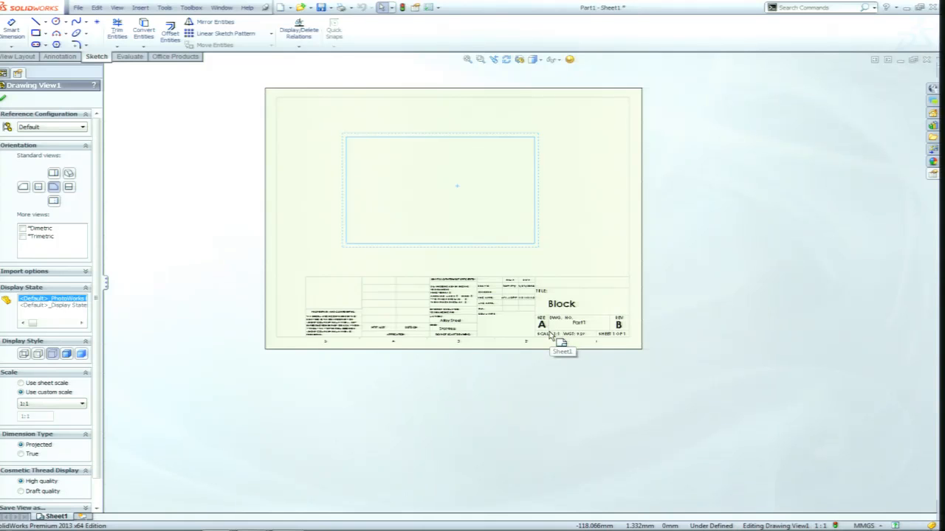
pyautogui.click(78, 406)
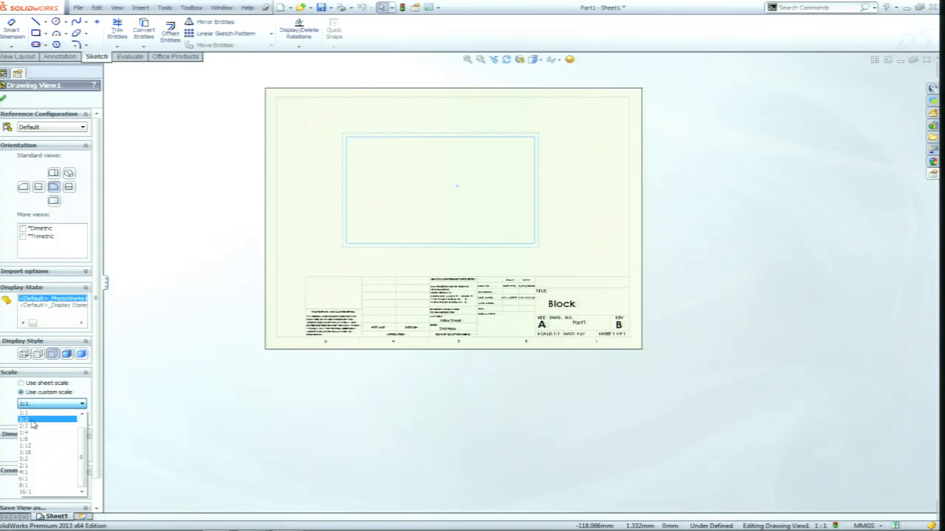
pyautogui.click(33, 423)
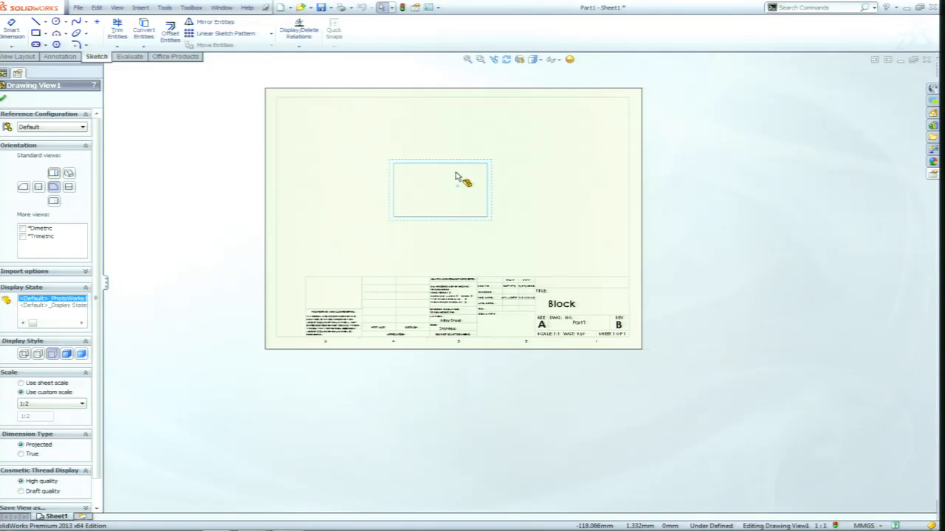
pyautogui.scroll(-5, 580, 337)
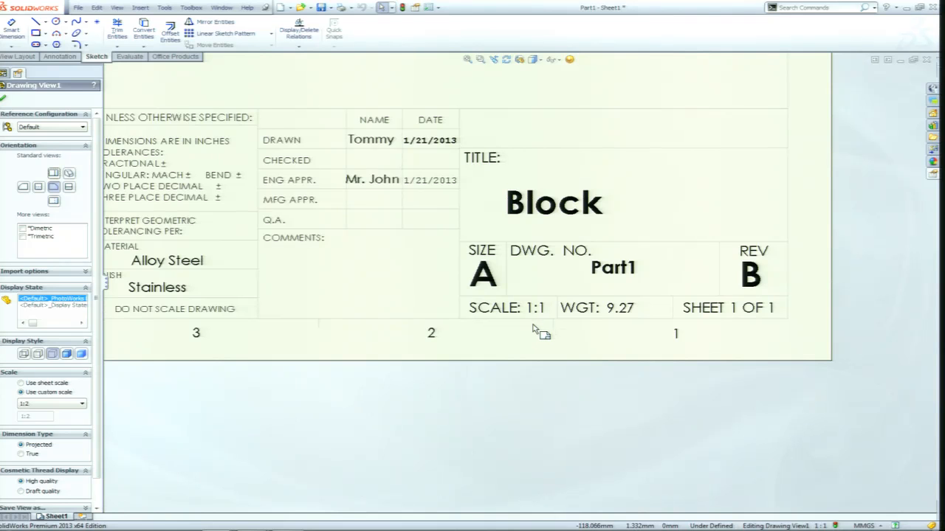
pyautogui.scroll(3, 538, 329)
pyautogui.moveTo(456, 173); pyautogui.dragTo(505, 237, button='middle')
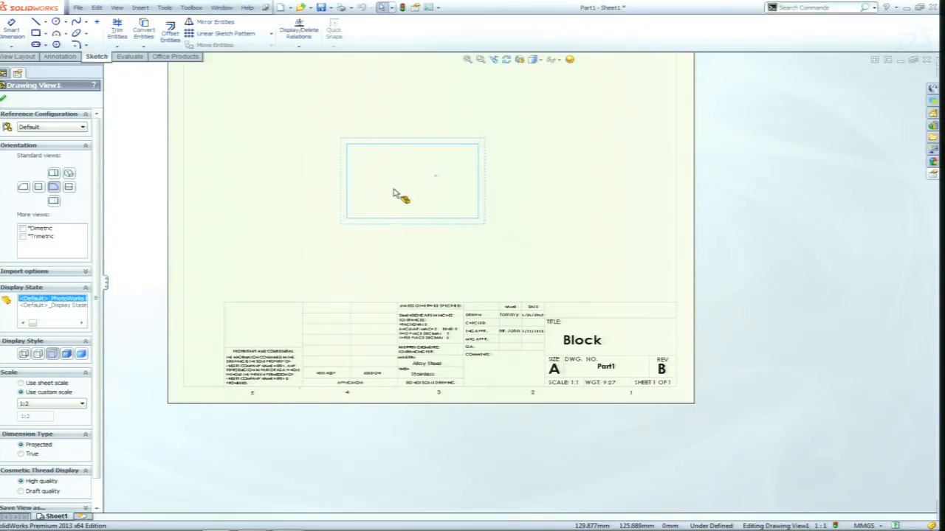
# Switch to the Part1 model and open its custom file properties.
pyautogui.hotkey('ctrl', 'Tab')
pyautogui.click(446, 262)
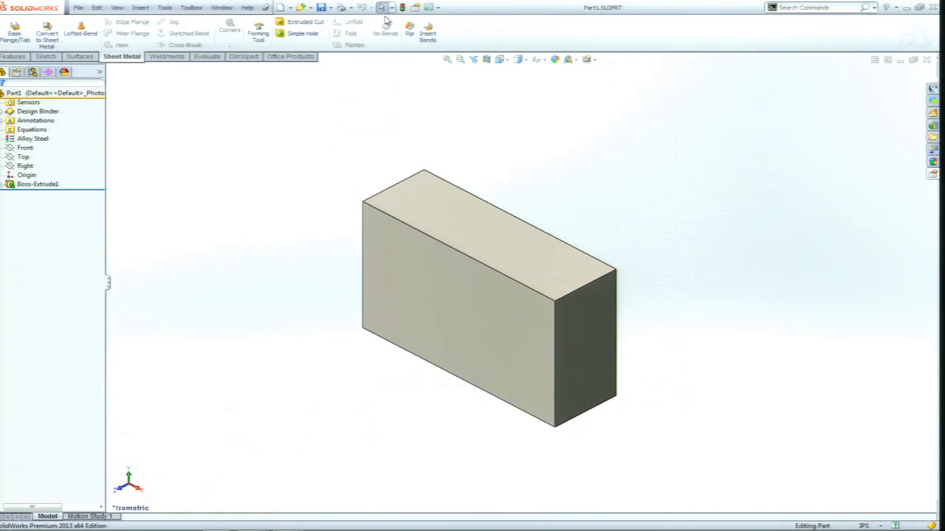
pyautogui.click(427, 9)
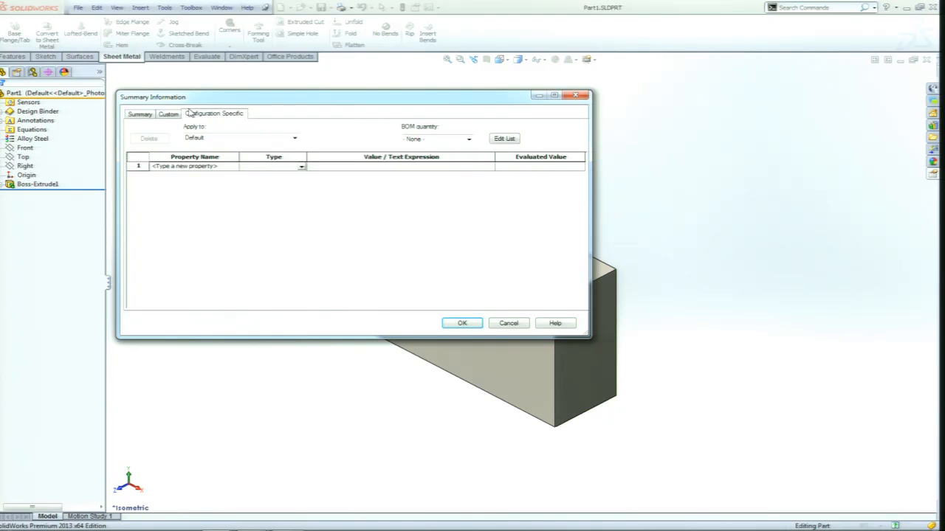
pyautogui.click(168, 114)
# Add a custom property named Scale with the value 1:5 and accept the file properties.
pyautogui.click(221, 267)
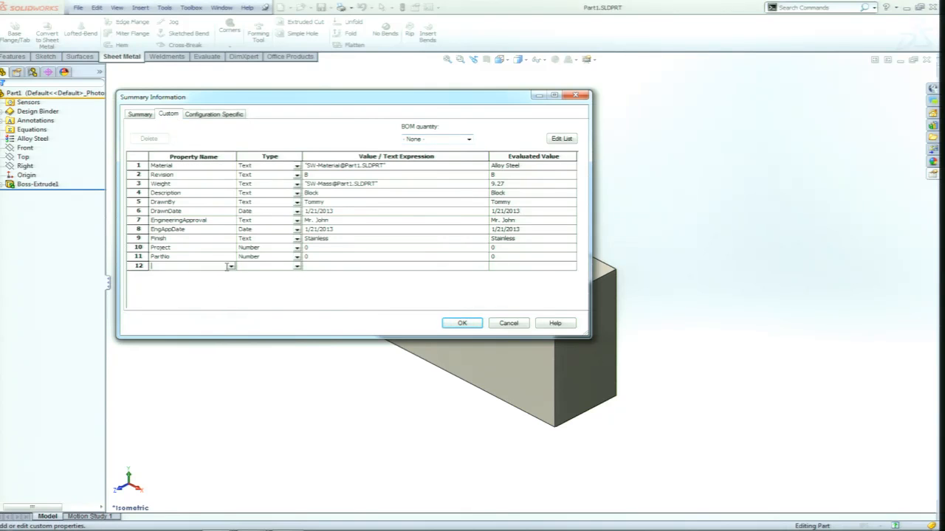
pyautogui.click(231, 266)
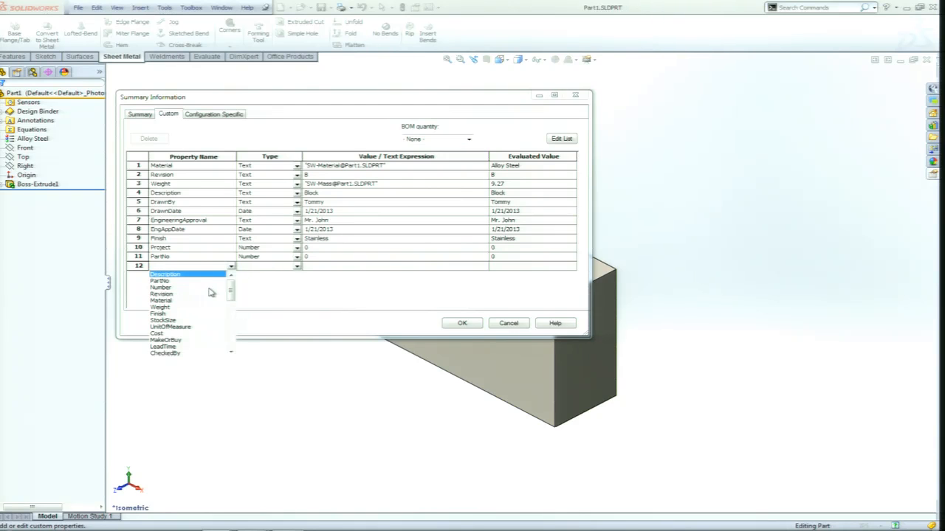
pyautogui.moveTo(231, 293)
pyautogui.mouseDown()
pyautogui.moveTo(231, 353)
pyautogui.moveTo(239, 292)
pyautogui.mouseUp()
pyautogui.click(172, 267)
pyautogui.write('Scale')
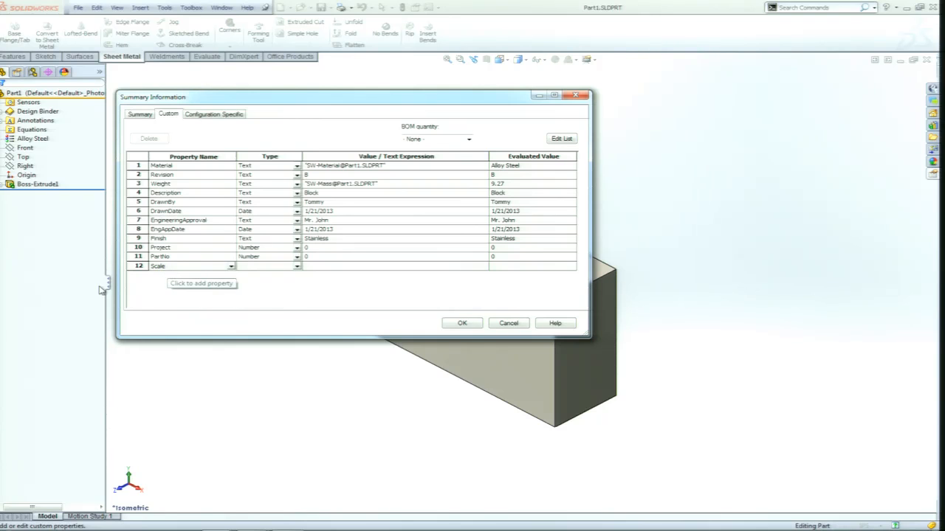
pyautogui.click(324, 266)
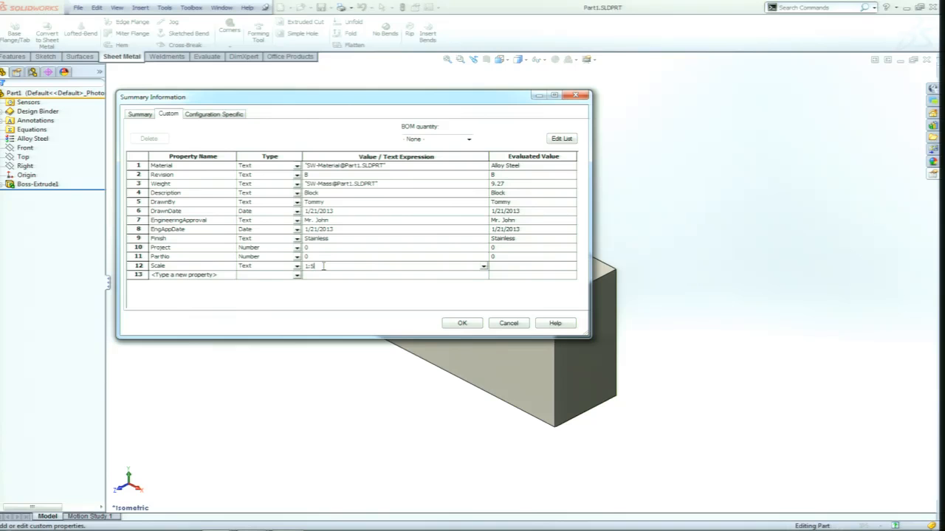
pyautogui.click(431, 287)
pyautogui.click(463, 326)
# Return to the Part1 drawing, check the title block's scale, and start editing the sheet format.
pyautogui.hotkey('ctrl', 'Tab')
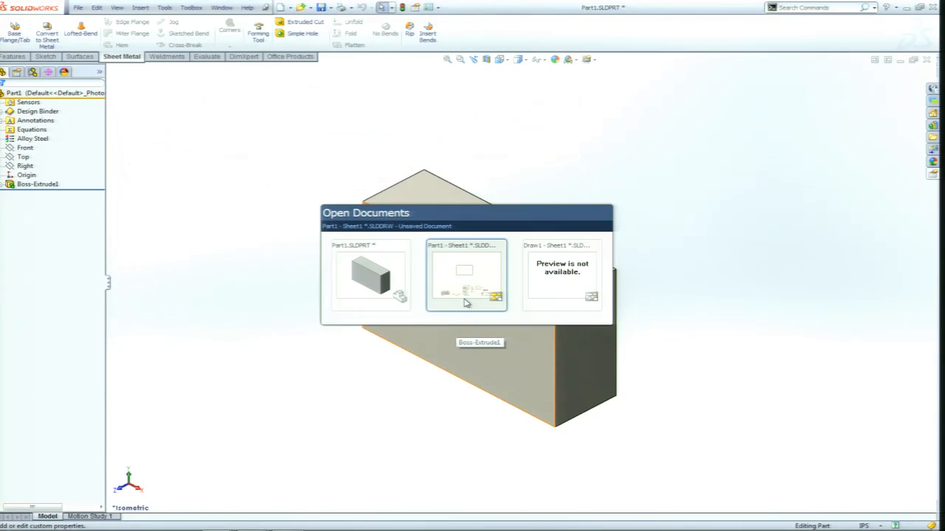
pyautogui.click(464, 286)
pyautogui.scroll(-1, 561, 395)
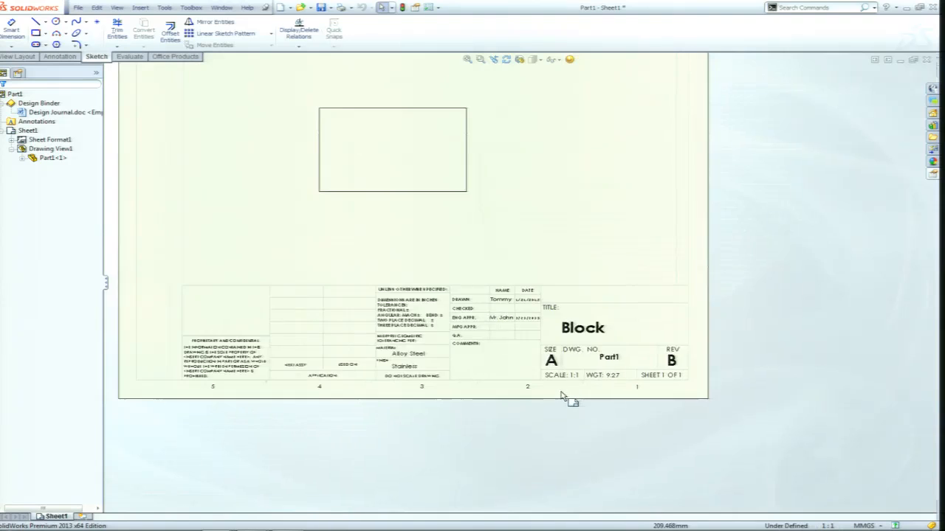
pyautogui.scroll(-6, 561, 396)
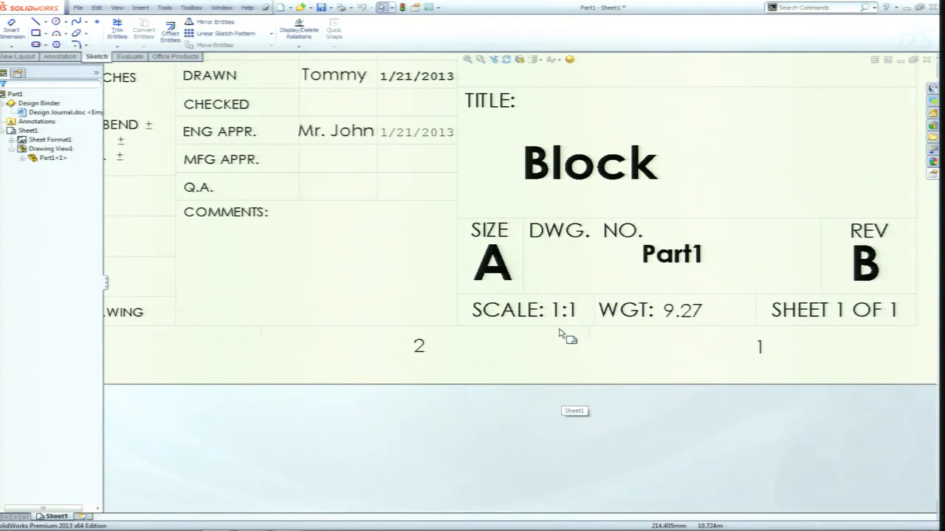
pyautogui.click(68, 58)
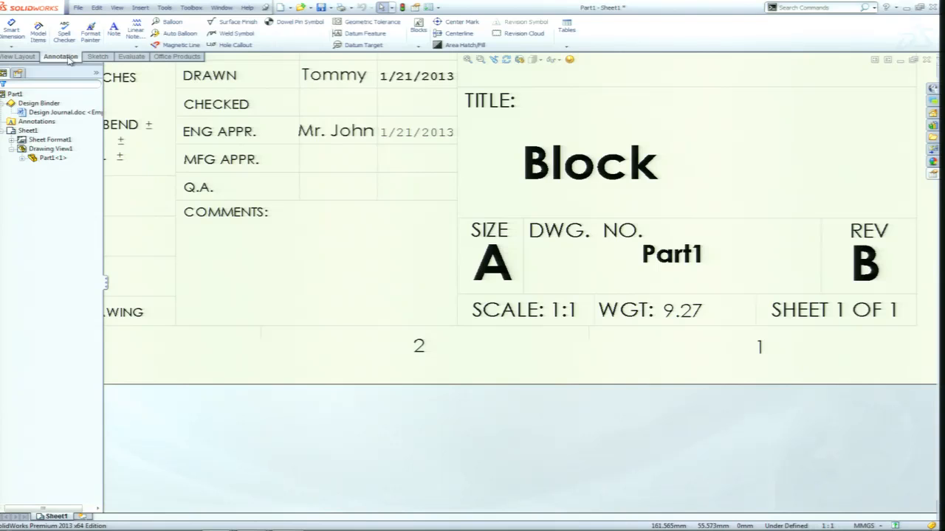
pyautogui.rightClick(435, 211)
pyautogui.click(479, 269)
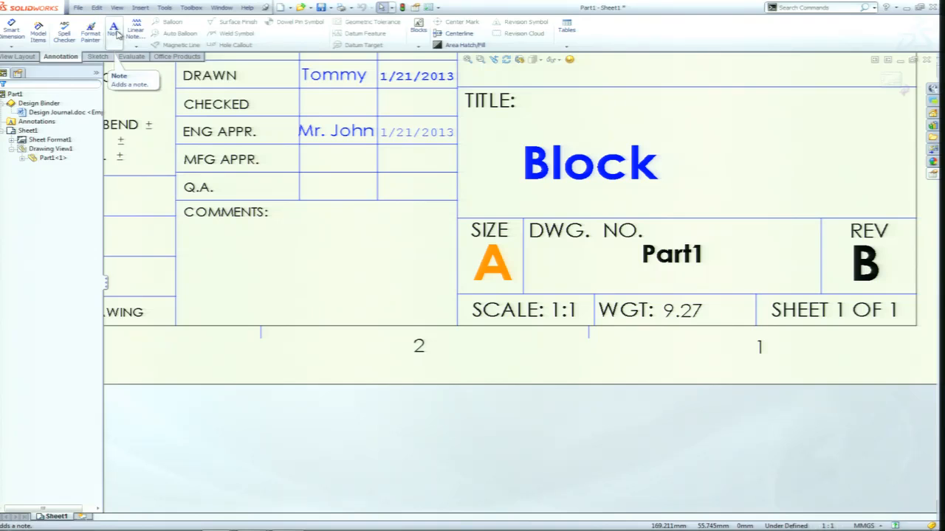
# Place a note below the title block's scale cell, linked to the Scale property of the model specified in sheet properties.
pyautogui.click(115, 33)
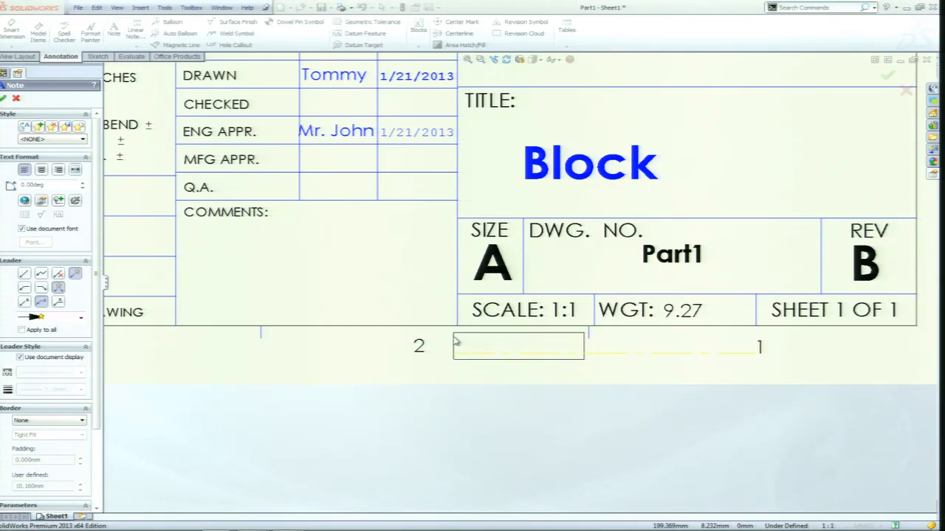
pyautogui.click(452, 344)
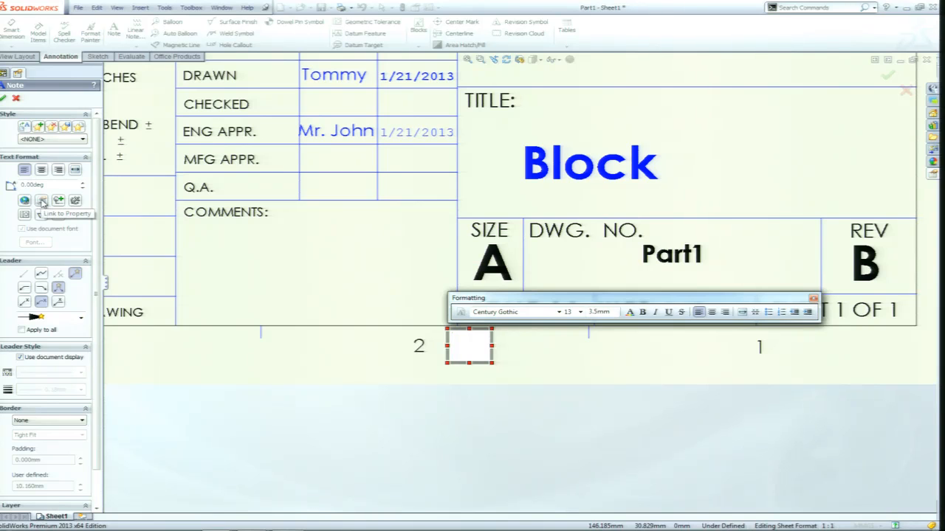
pyautogui.click(41, 202)
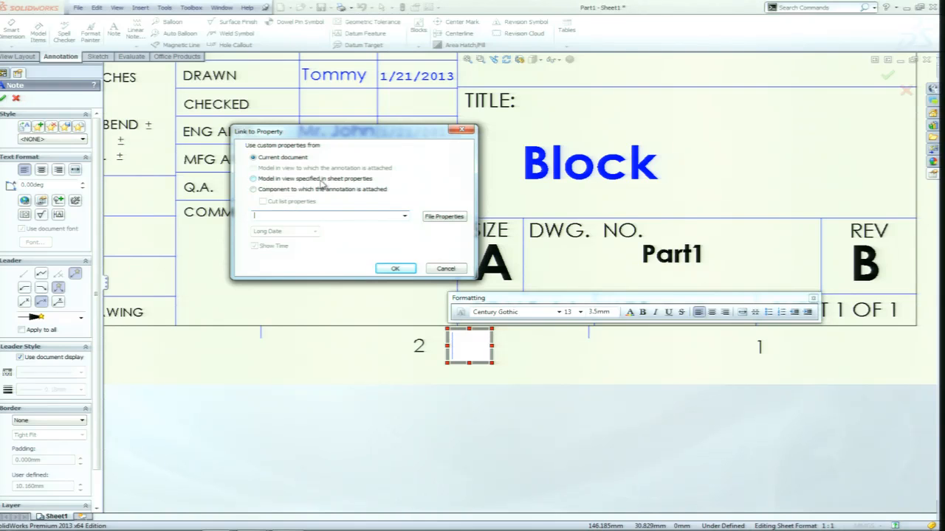
pyautogui.click(254, 179)
pyautogui.click(404, 216)
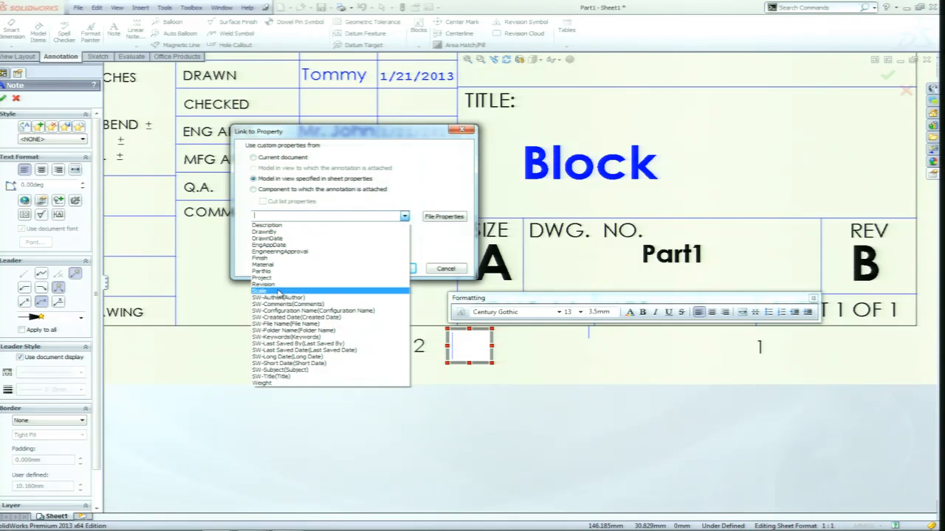
pyautogui.click(275, 292)
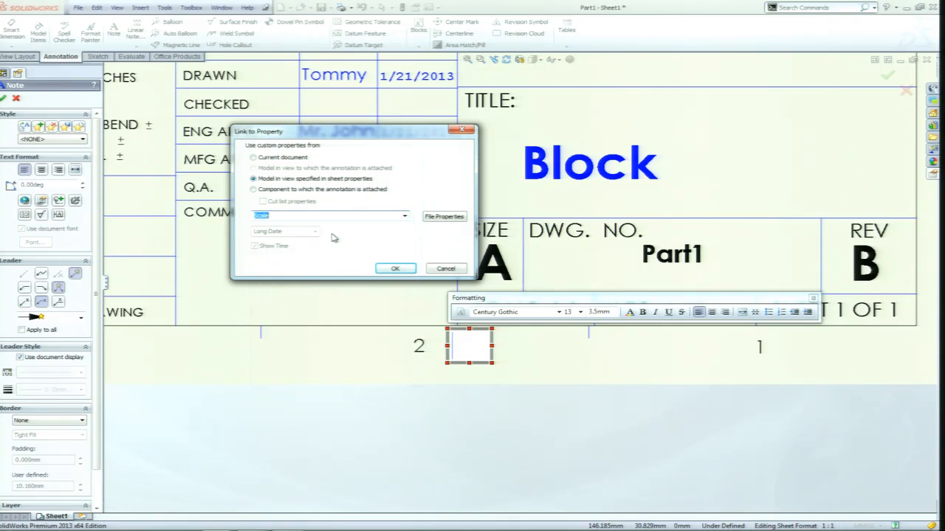
pyautogui.click(396, 268)
pyautogui.click(569, 367)
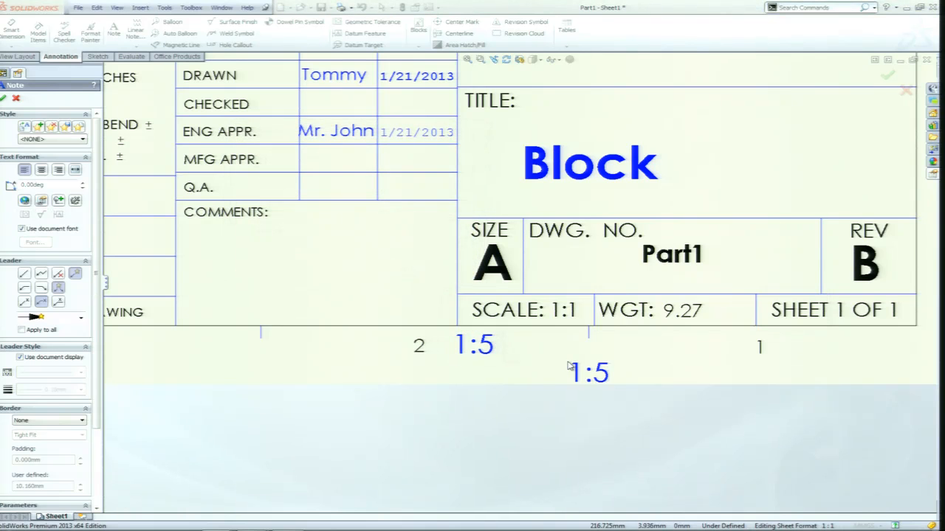
pyautogui.press('Escape')
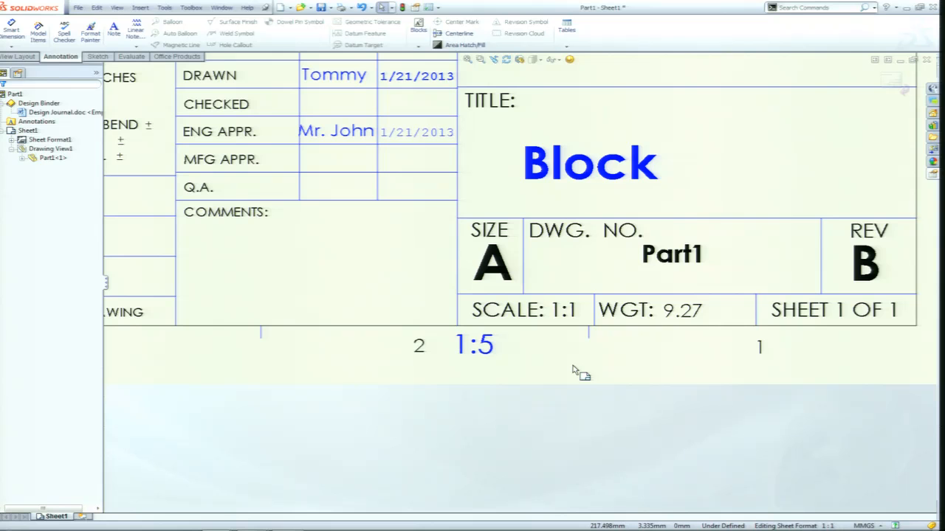
pyautogui.scroll(2, 547, 369)
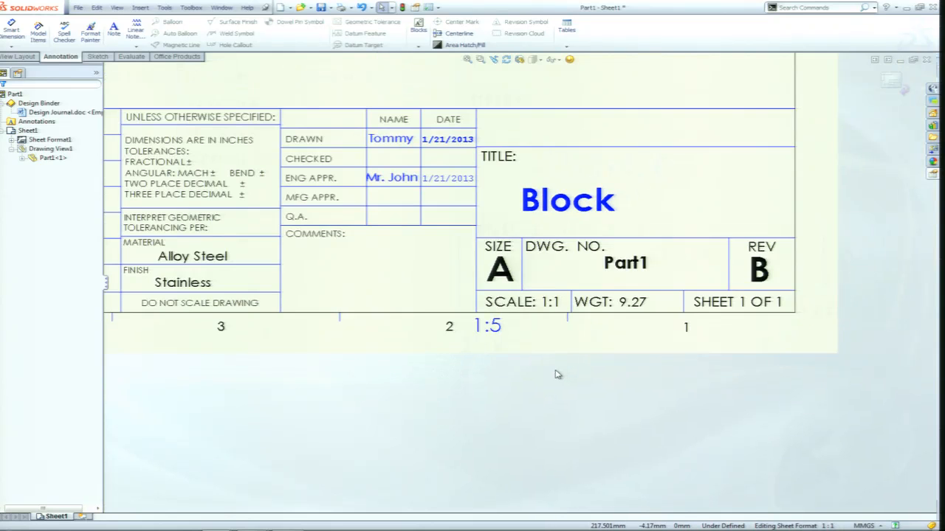
# Leave the sheet format for the sheet and inspect the linked scale note below the title block.
pyautogui.scroll(1, 517, 343)
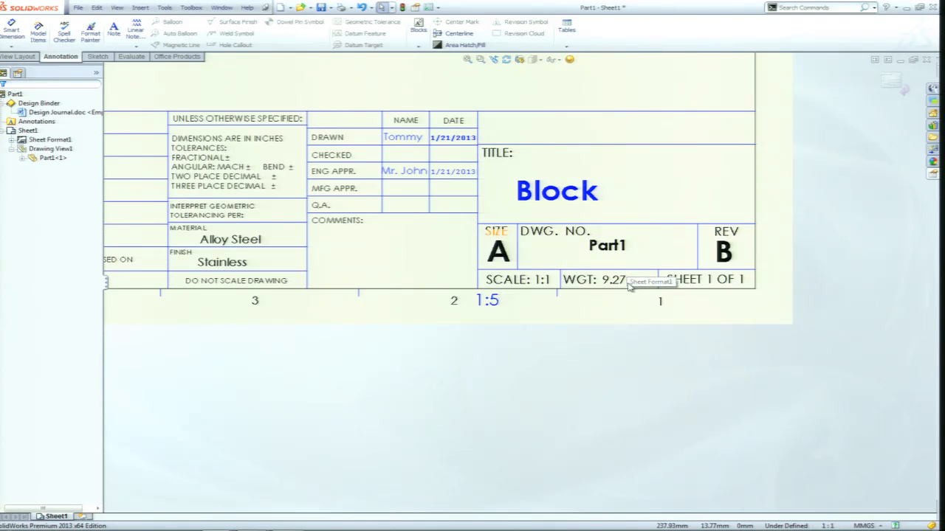
pyautogui.scroll(5, 631, 272)
pyautogui.rightClick(436, 151)
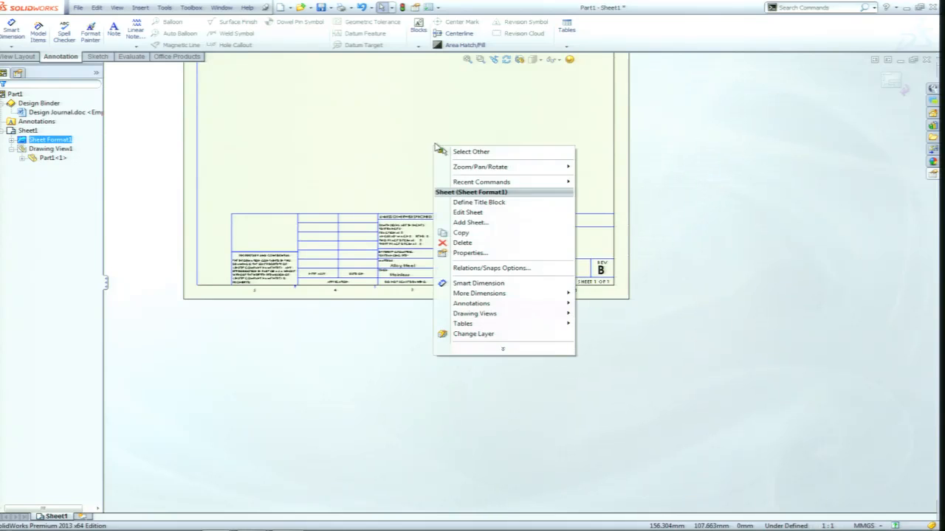
pyautogui.click(467, 213)
pyautogui.scroll(-4, 509, 225)
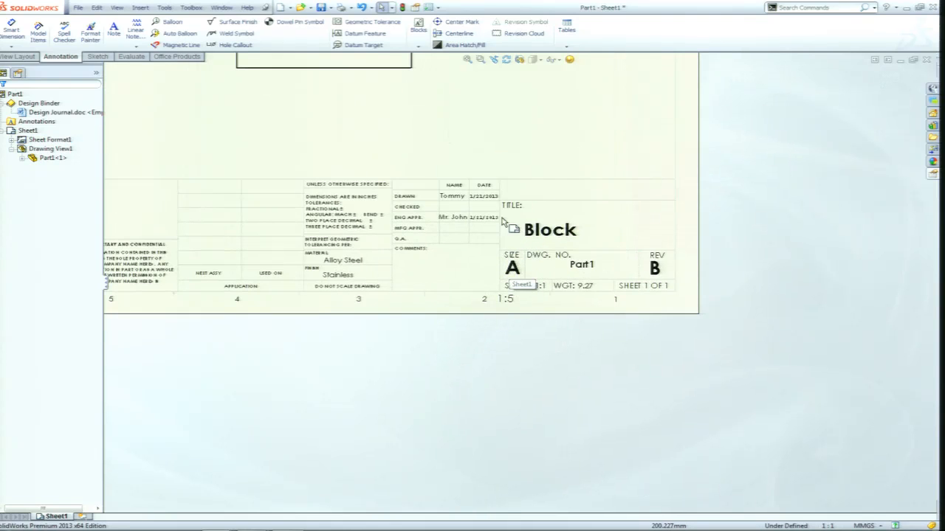
# Reopen the sheet format, delete the 1:5 note below the title block, and return to the full sheet.
pyautogui.rightClick(485, 143)
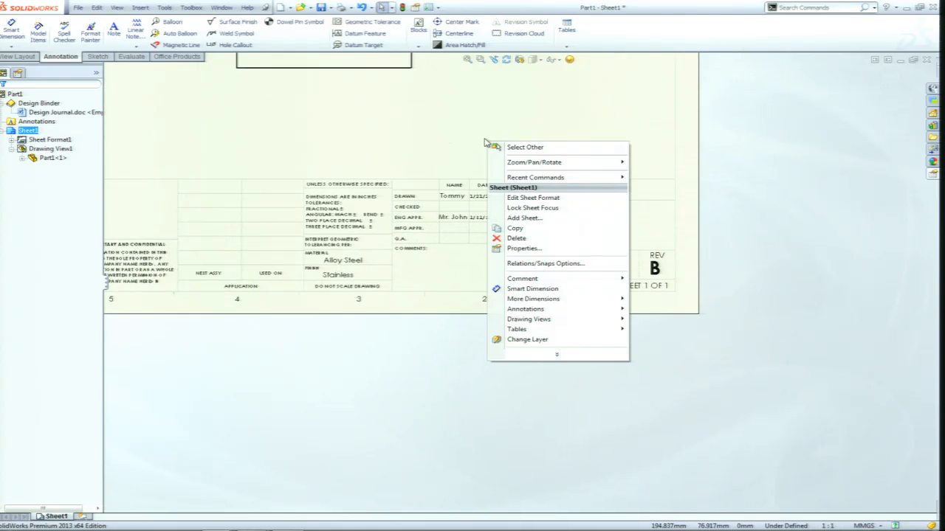
pyautogui.click(531, 200)
pyautogui.click(507, 302)
pyautogui.press('Delete')
pyautogui.rightClick(431, 126)
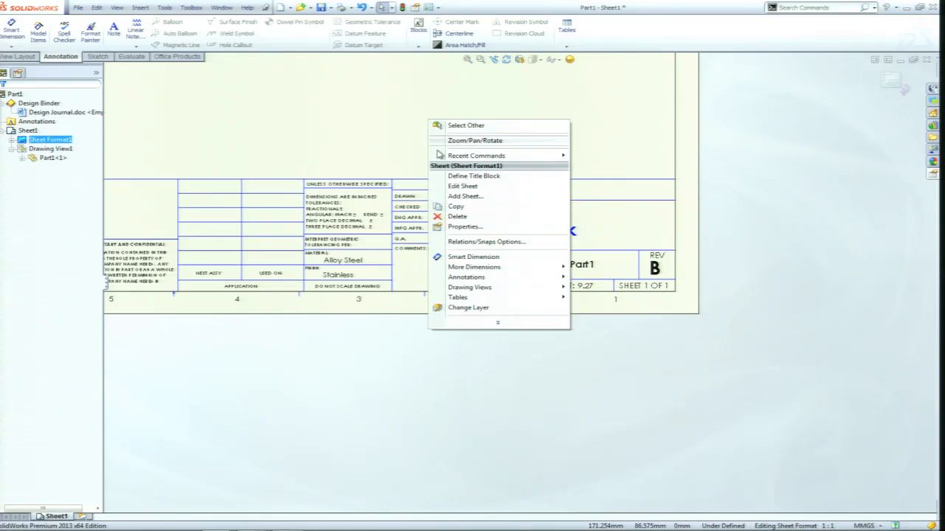
pyautogui.click(476, 188)
pyautogui.press('f')
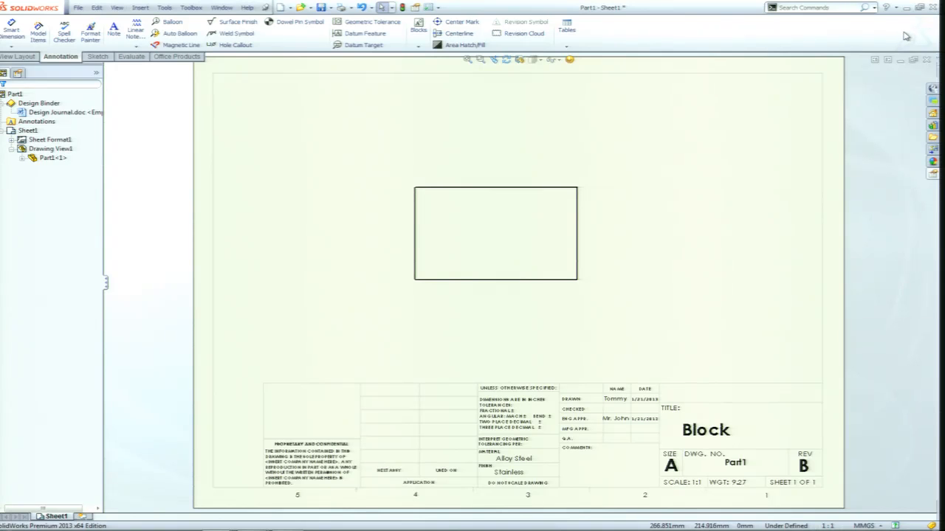
# Switch to Adobe Reader and view the drawing template and sheet format diagram in SW Drawings.pdf.
pyautogui.hotkey('alt', 'Tab')
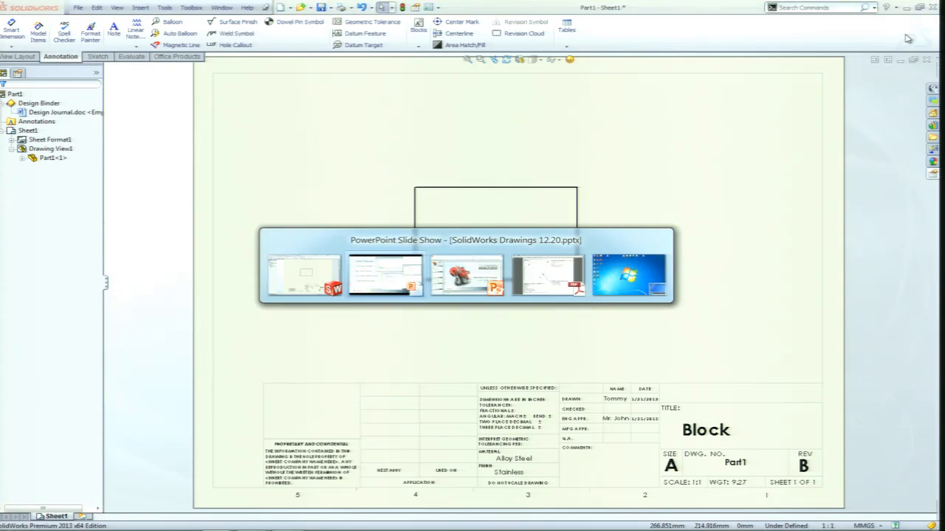
pyautogui.hotkey('alt', 'Tab')
pyautogui.hotkey('alt', 'Tab')
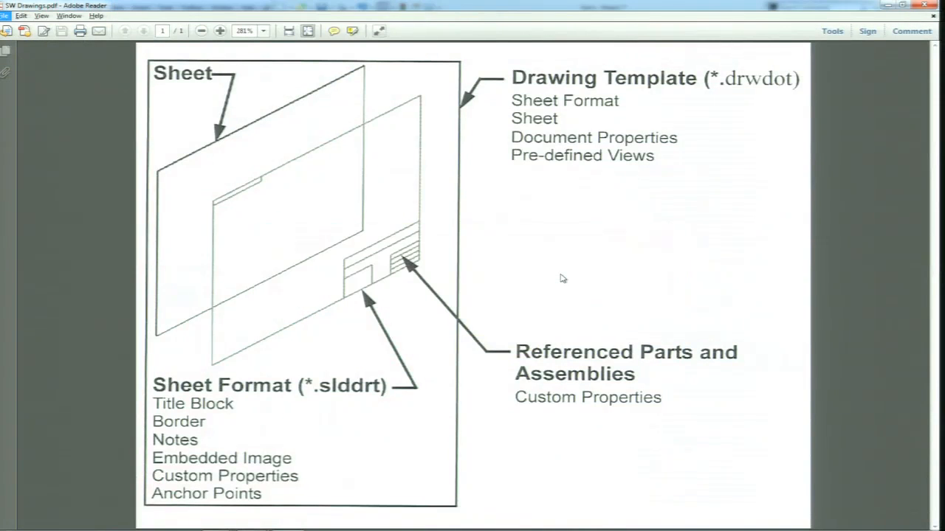